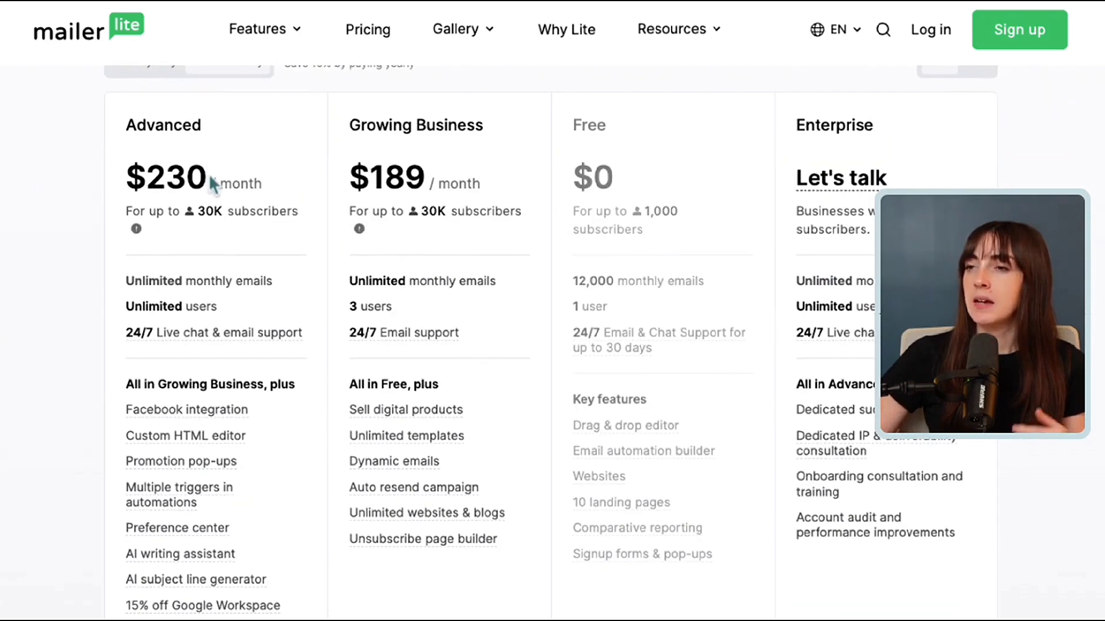
Step: Switch the pricing table to yearly billing and review the plan prices and included features
{"action": "scroll", "coordinate": [296, 153], "scroll_direction": "up", "scroll_amount": 1}
{"action": "left_click", "coordinate": [167, 95]}
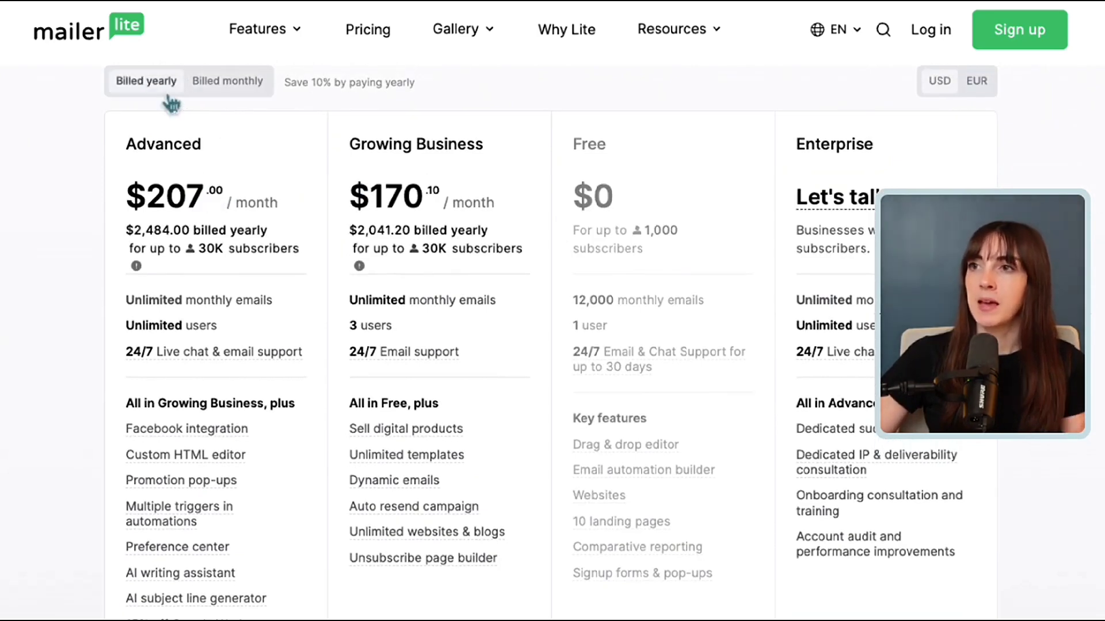
{"action": "scroll", "coordinate": [171, 105], "scroll_direction": "up", "scroll_amount": 1}
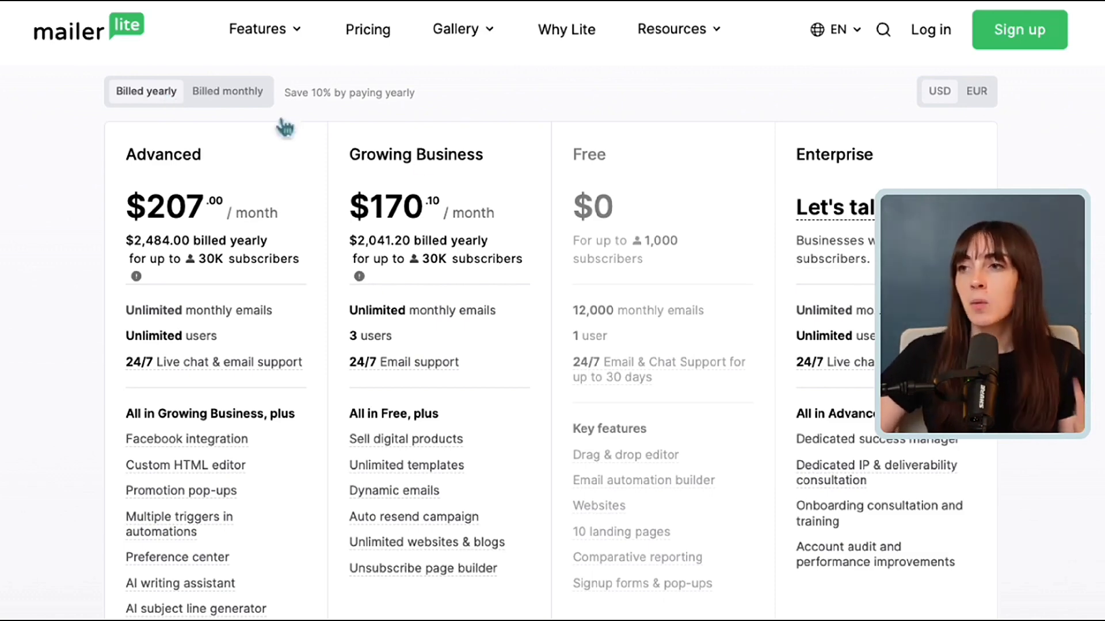
{"action": "scroll", "coordinate": [626, 227], "scroll_direction": "down", "scroll_amount": 6}
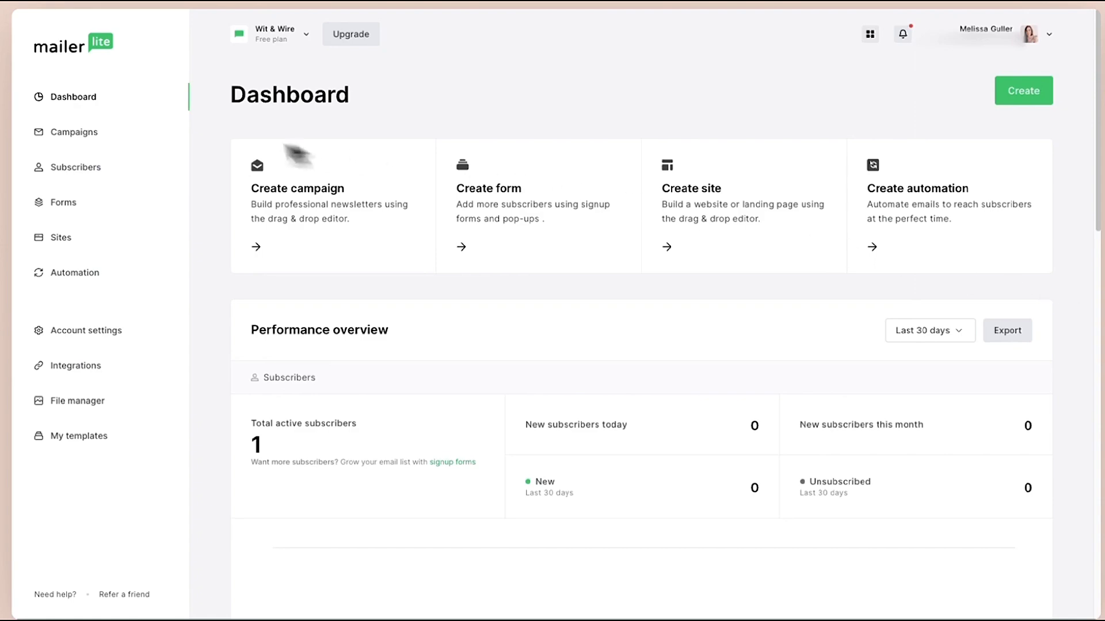
Step: Start a new regular campaign from the campaigns list
{"action": "left_click", "coordinate": [169, 214]}
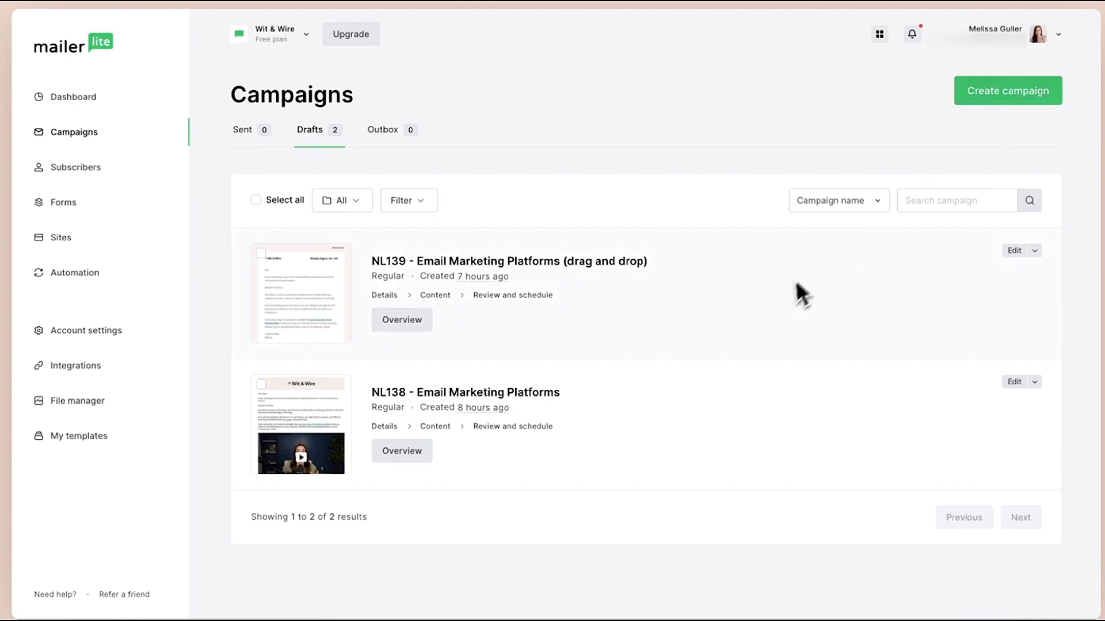
{"action": "left_click", "coordinate": [1006, 93]}
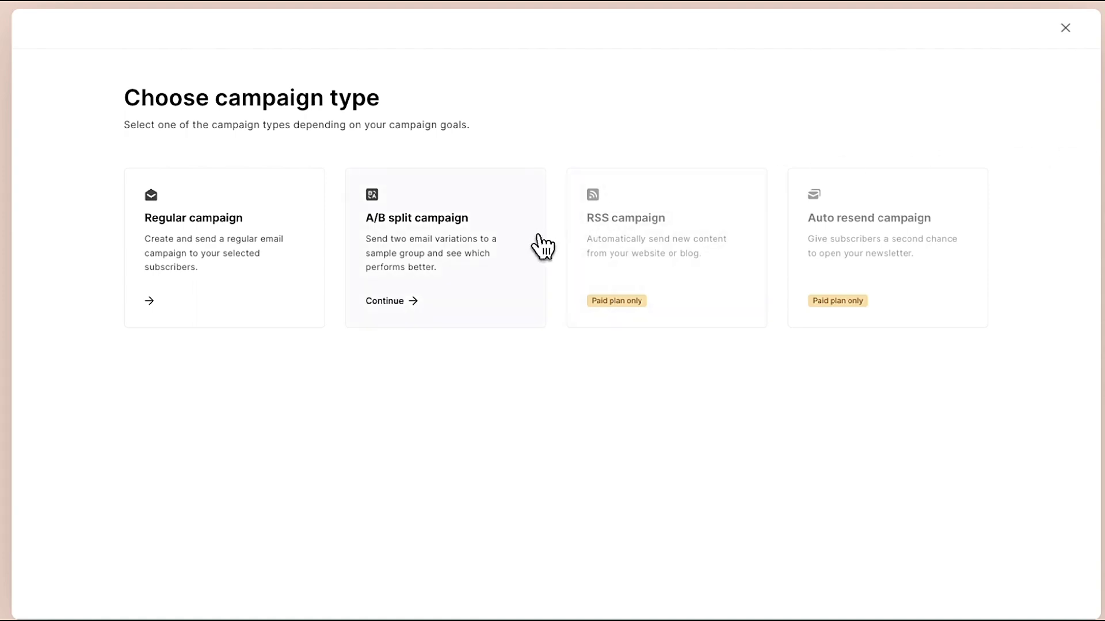
{"action": "left_click", "coordinate": [274, 243]}
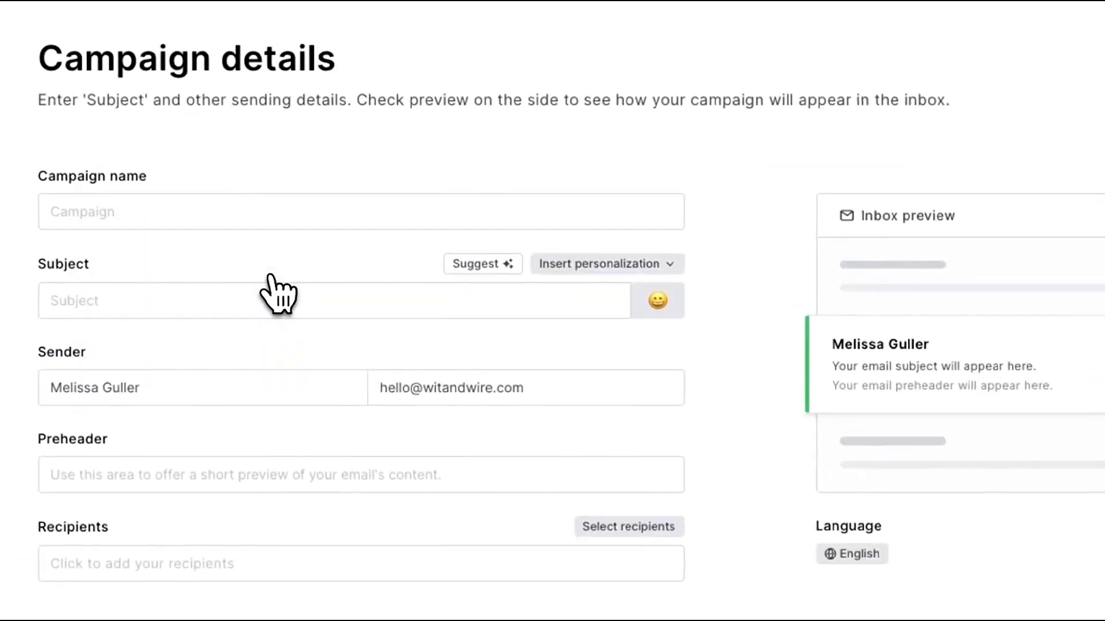
Step: Name the campaign "NL 139 - Email Marketing Platform"
{"action": "left_click", "coordinate": [265, 213]}
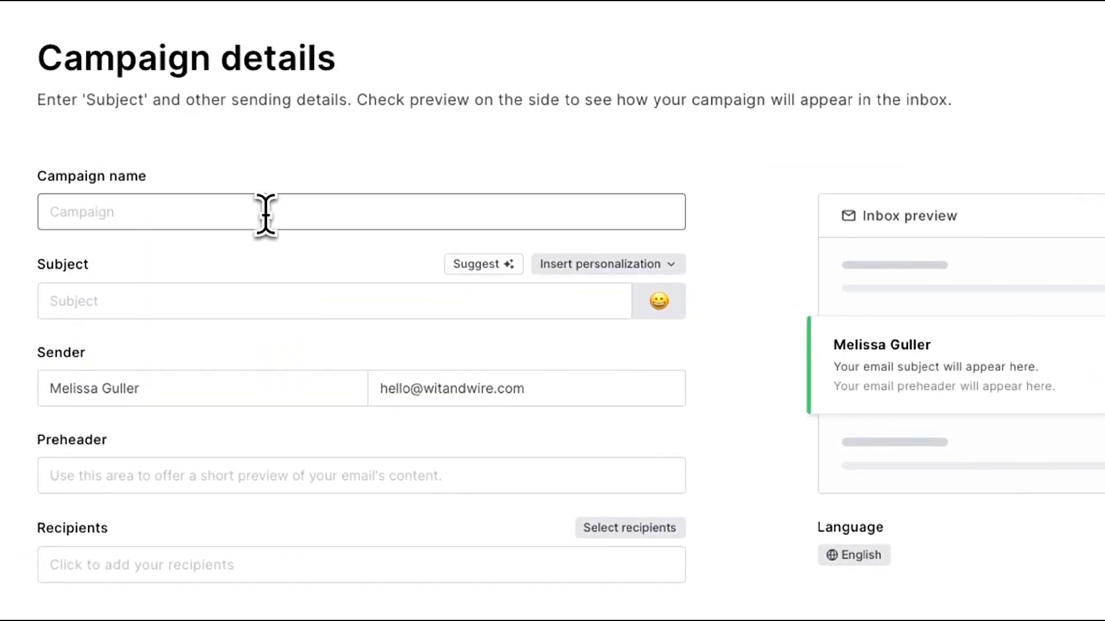
{"action": "type", "text": "NL 139 - Email "}
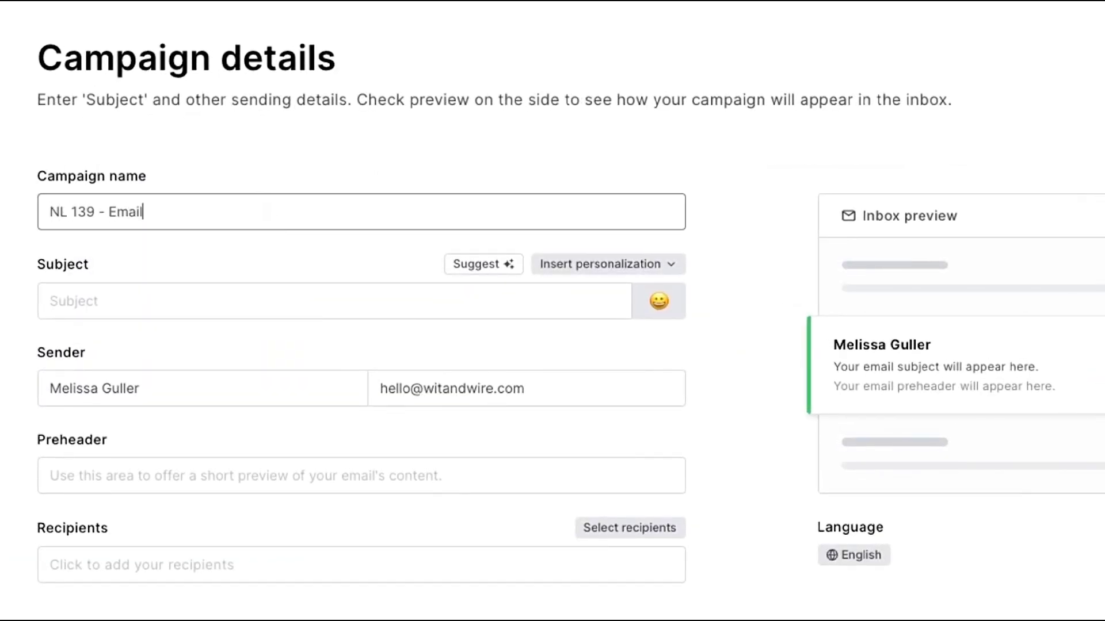
{"action": "type", "text": "Marketing Platform"}
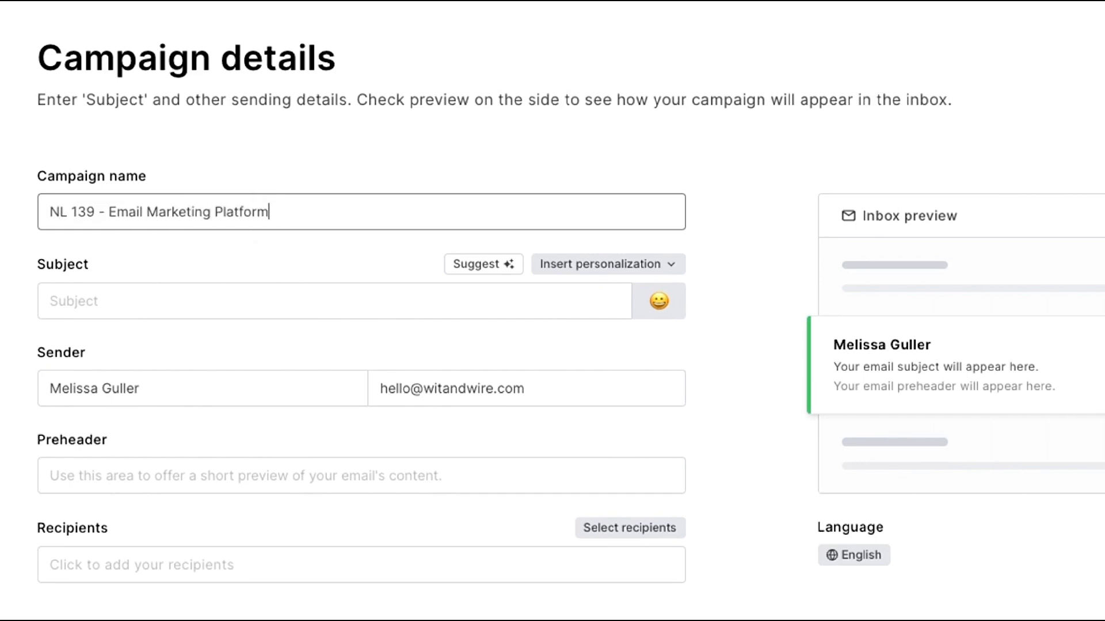
Step: Enter the subject "Which email marketing platform is right for you? 🤔" and look at the emoji choices
{"action": "left_click", "coordinate": [224, 299]}
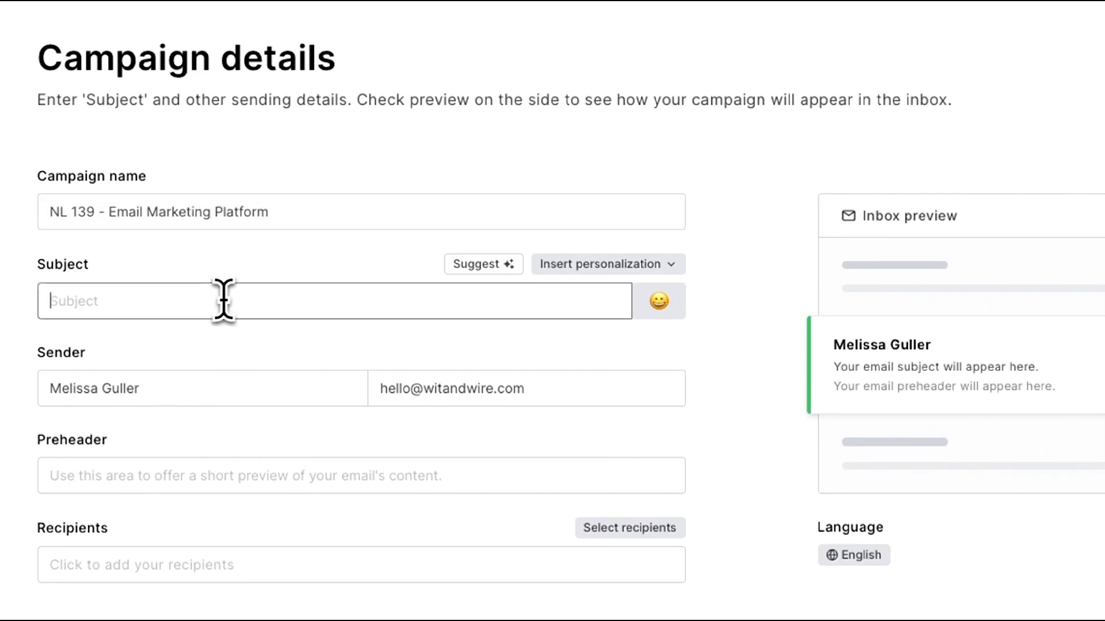
{"action": "type", "text": "Which email marketing platform is right for you? 🤔"}
{"action": "left_click", "coordinate": [760, 373]}
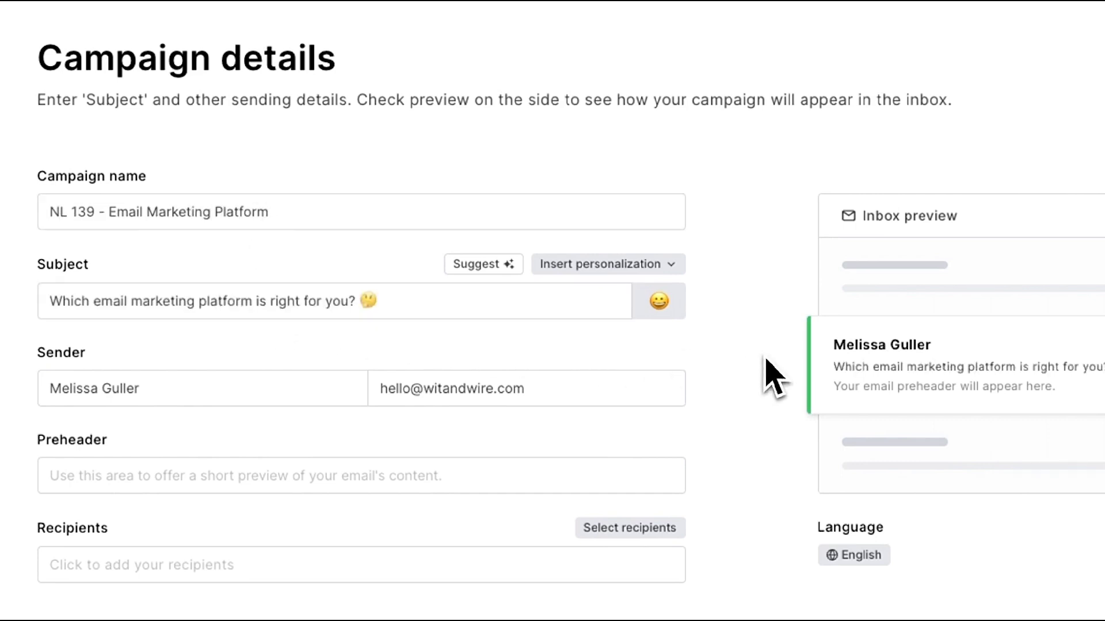
{"action": "left_click", "coordinate": [660, 302]}
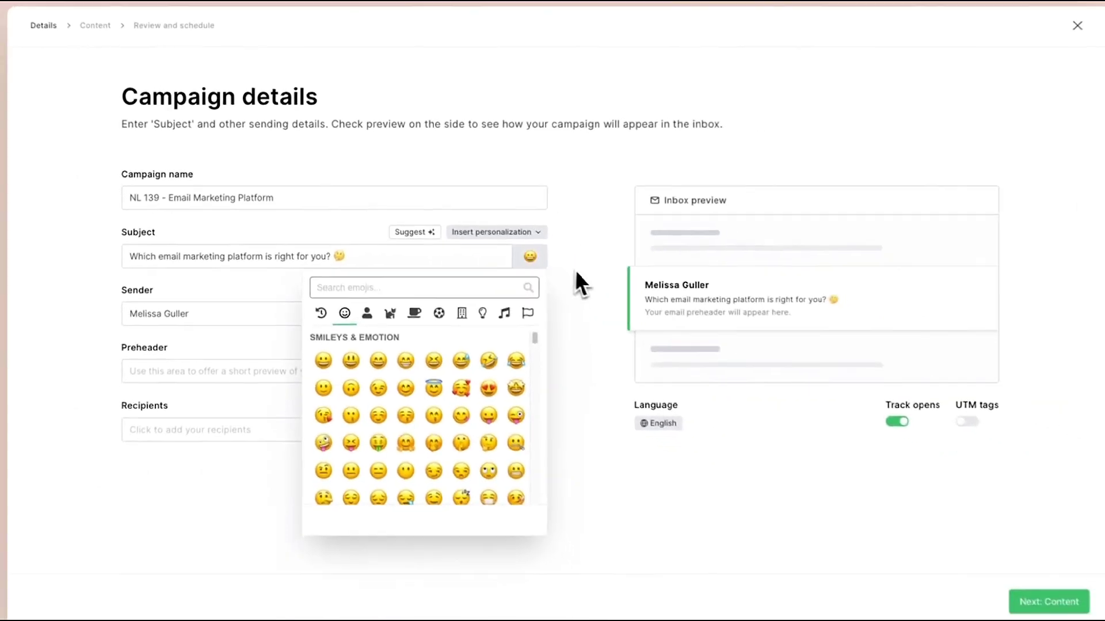
{"action": "left_click", "coordinate": [579, 270]}
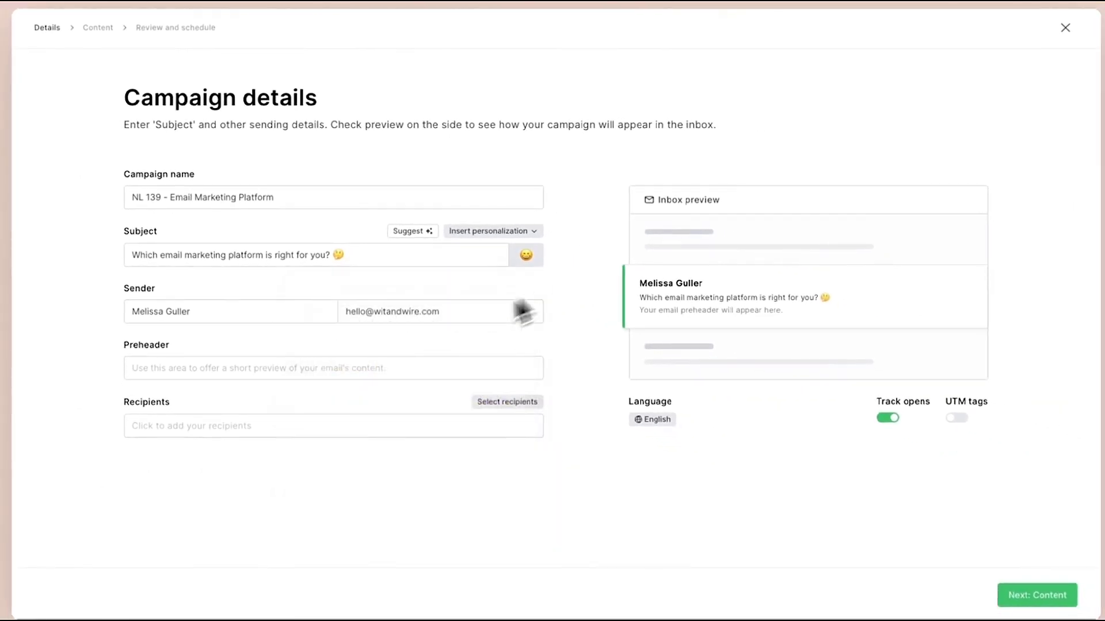
Step: Set the preheader to "Here are the the pros and cons of my favorite email marketing platforms to help you make an informed decision for your business"
{"action": "left_click", "coordinate": [385, 374]}
{"action": "type", "text": "Here are the the pros and cons of my favorite email marketing platforms to help you make an informed decision for your business"}
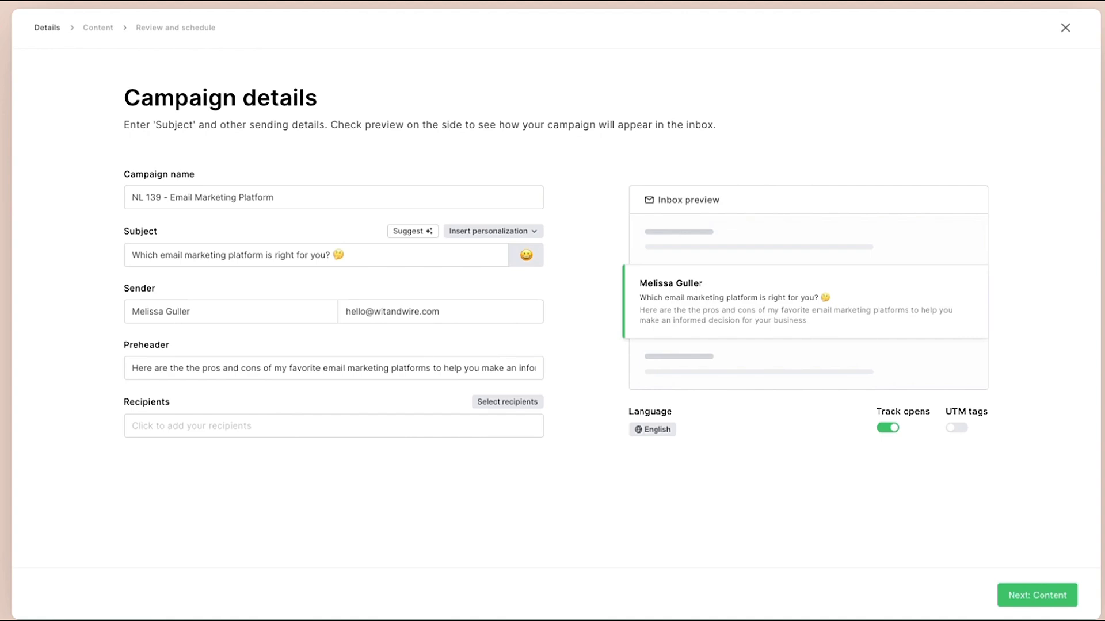
Step: Select the Weekly Newsletter group as the campaign's recipients and continue to the email content
{"action": "left_click", "coordinate": [507, 402]}
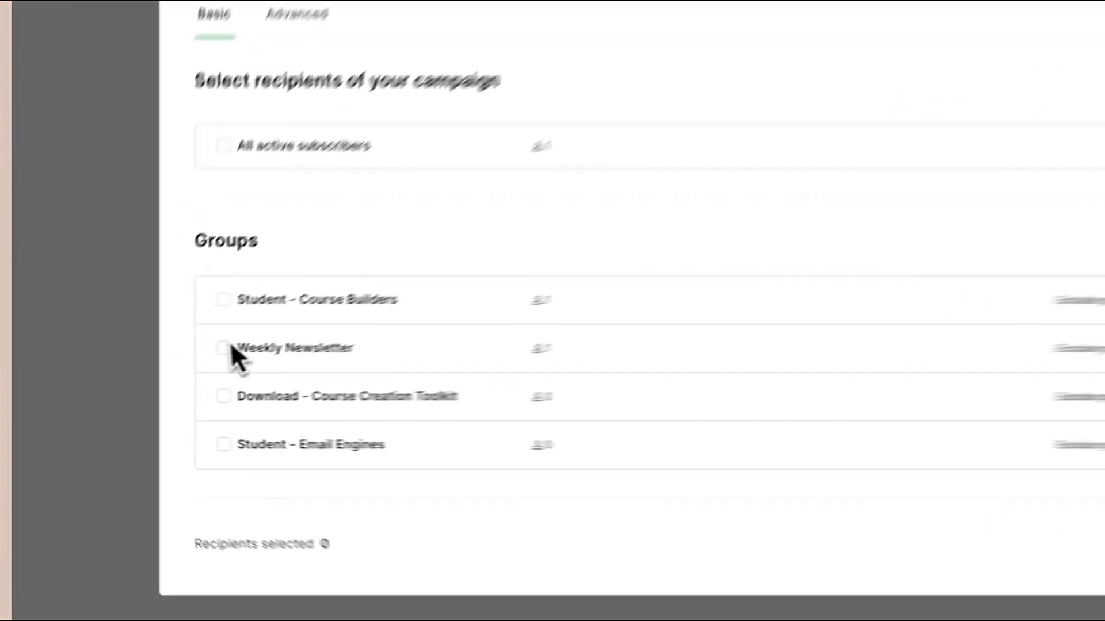
{"action": "left_click", "coordinate": [172, 375]}
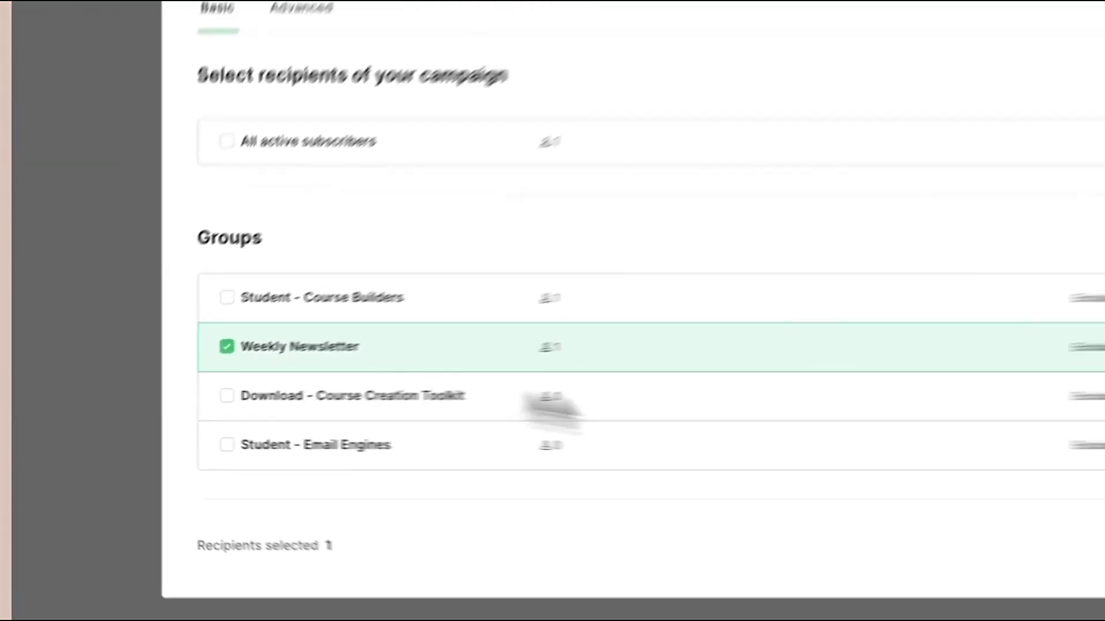
{"action": "left_click", "coordinate": [972, 518]}
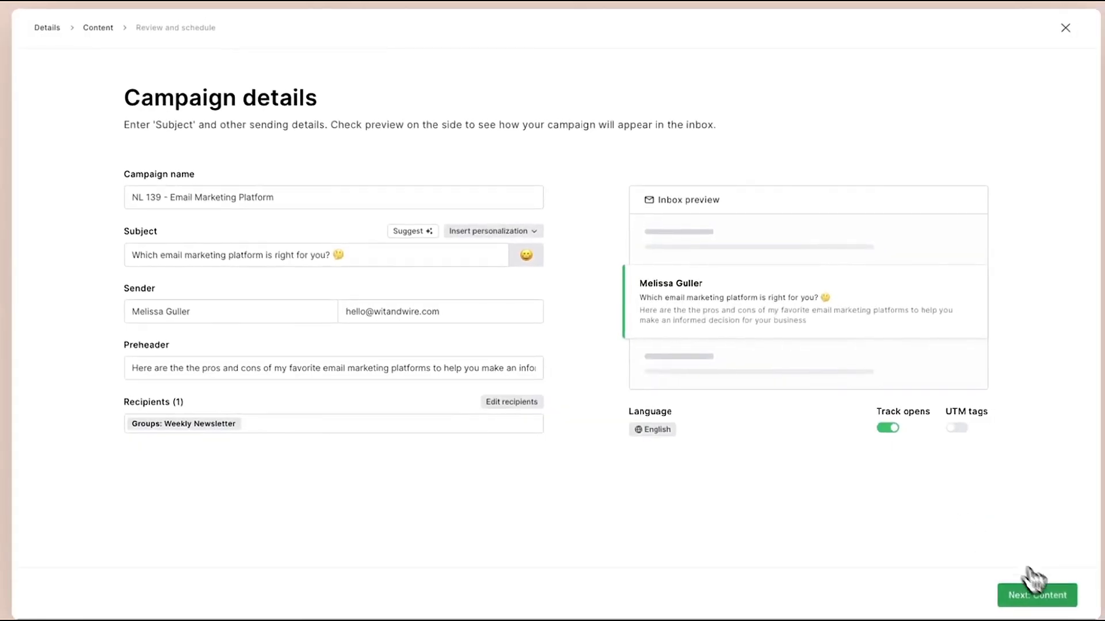
{"action": "left_click", "coordinate": [1058, 598]}
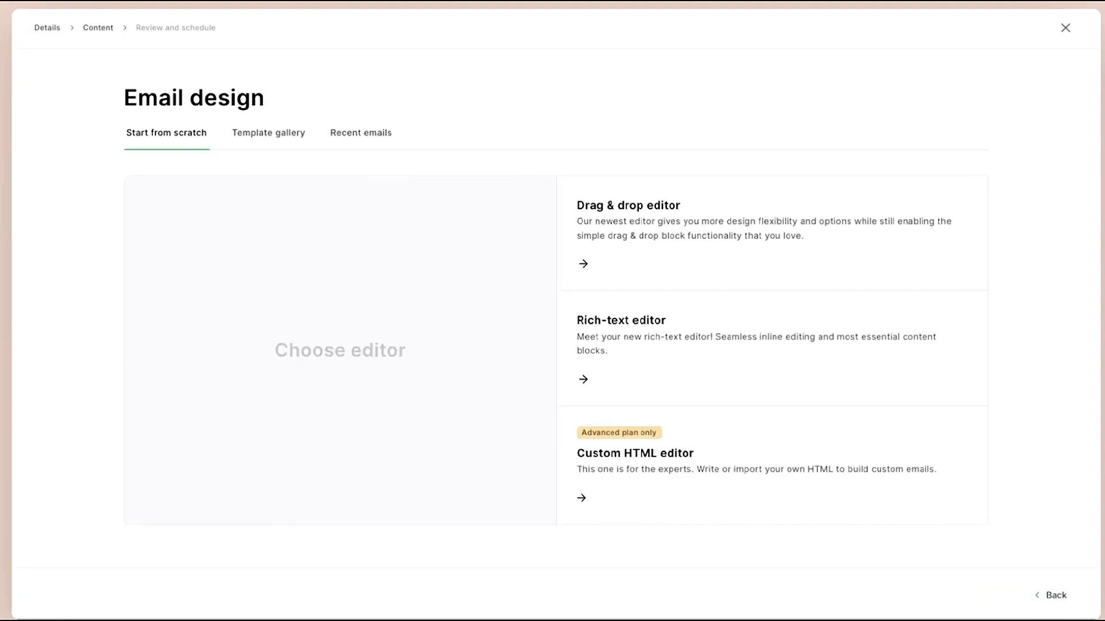
Step: Browse the template gallery and the recent emails available as a starting design
{"action": "left_click", "coordinate": [296, 141]}
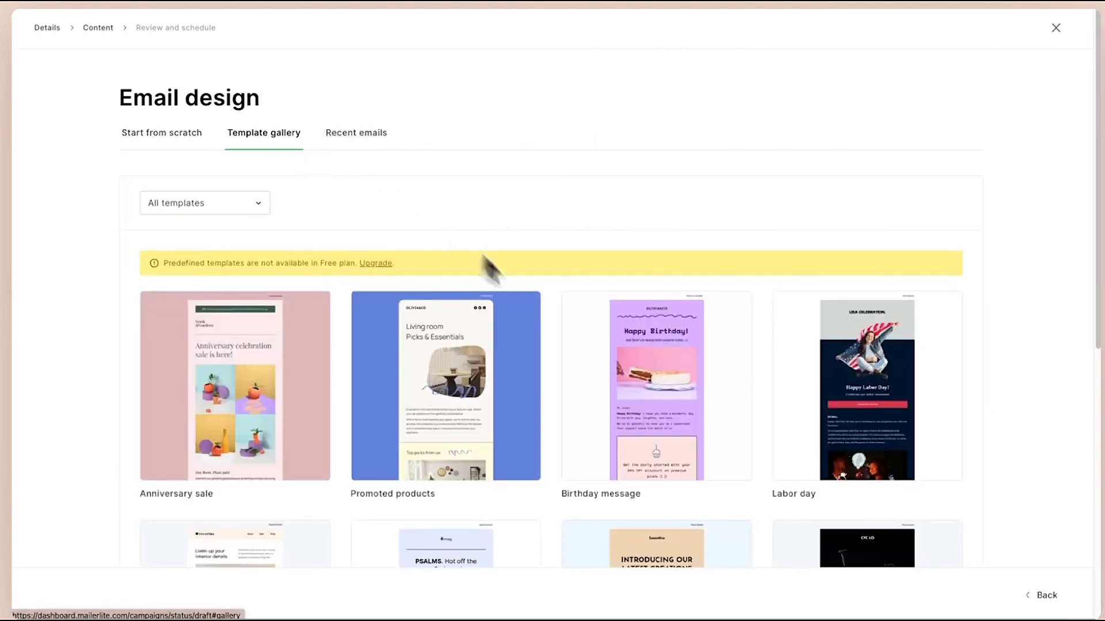
{"action": "scroll", "coordinate": [563, 333], "scroll_direction": "down", "scroll_amount": 9}
{"action": "scroll", "coordinate": [561, 332], "scroll_direction": "up", "scroll_amount": 9}
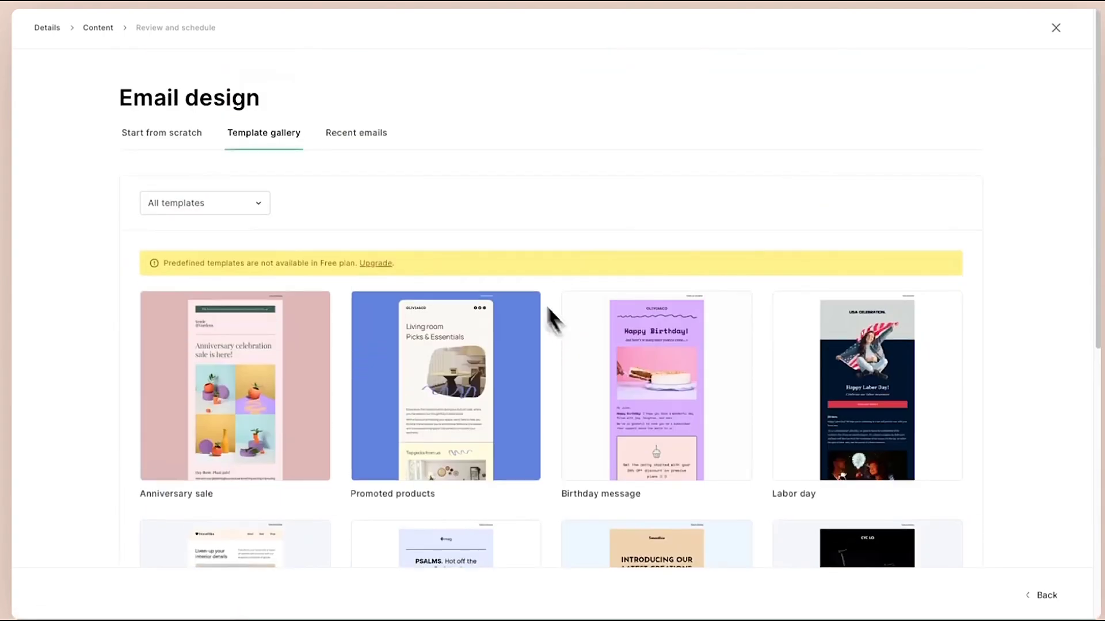
{"action": "left_click", "coordinate": [383, 147]}
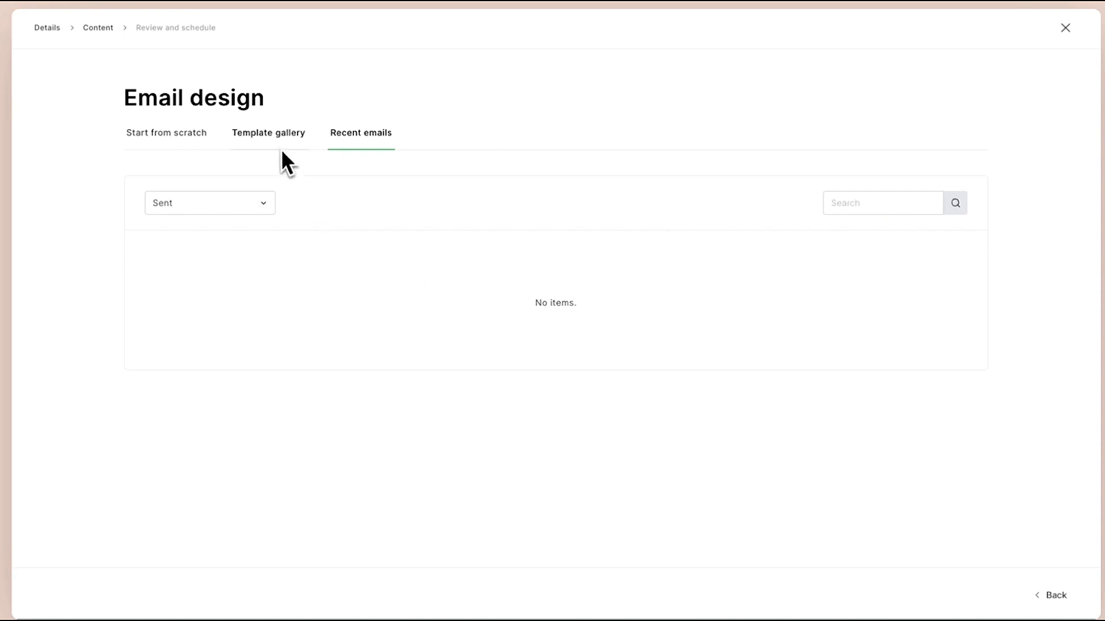
Step: Start the email design from scratch with the rich-text editor
{"action": "left_click", "coordinate": [199, 144]}
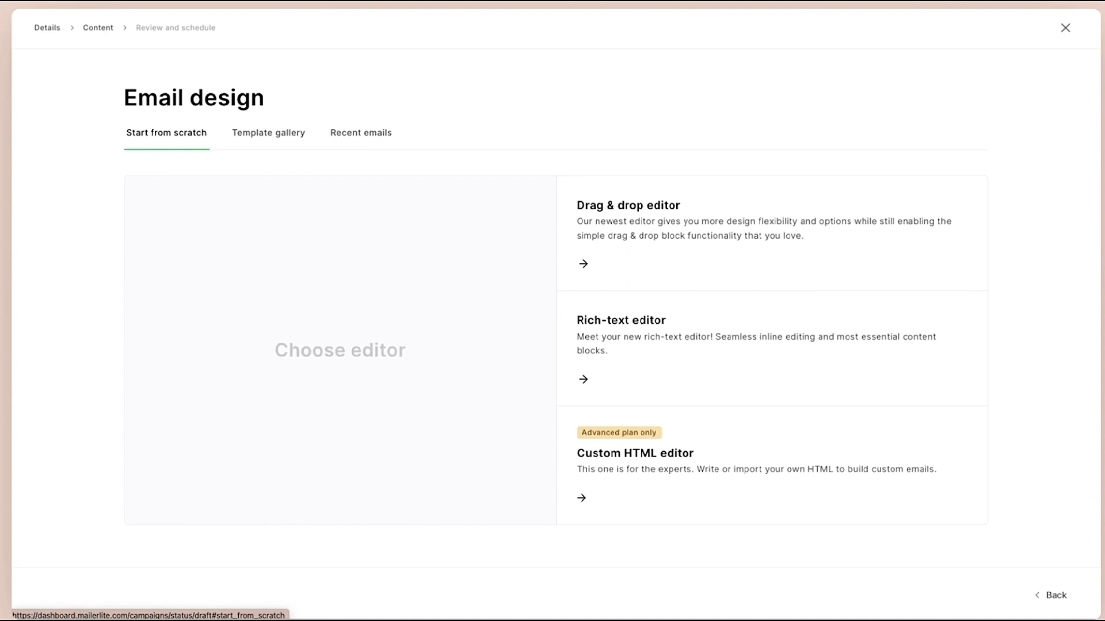
{"action": "mouse_move", "coordinate": [592, 265]}
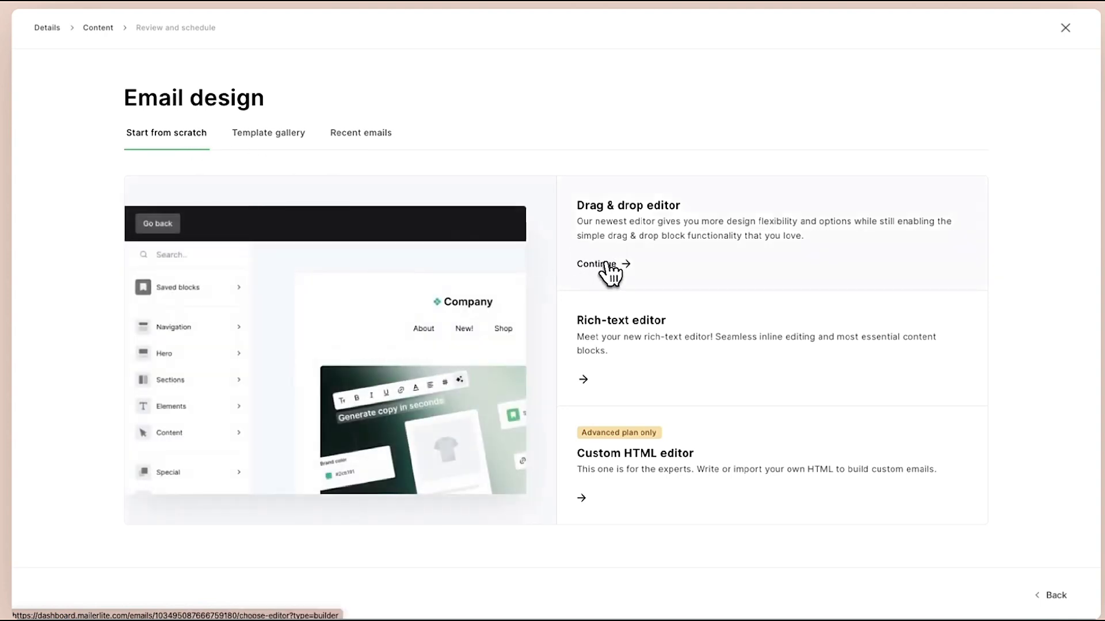
{"action": "left_click", "coordinate": [601, 376]}
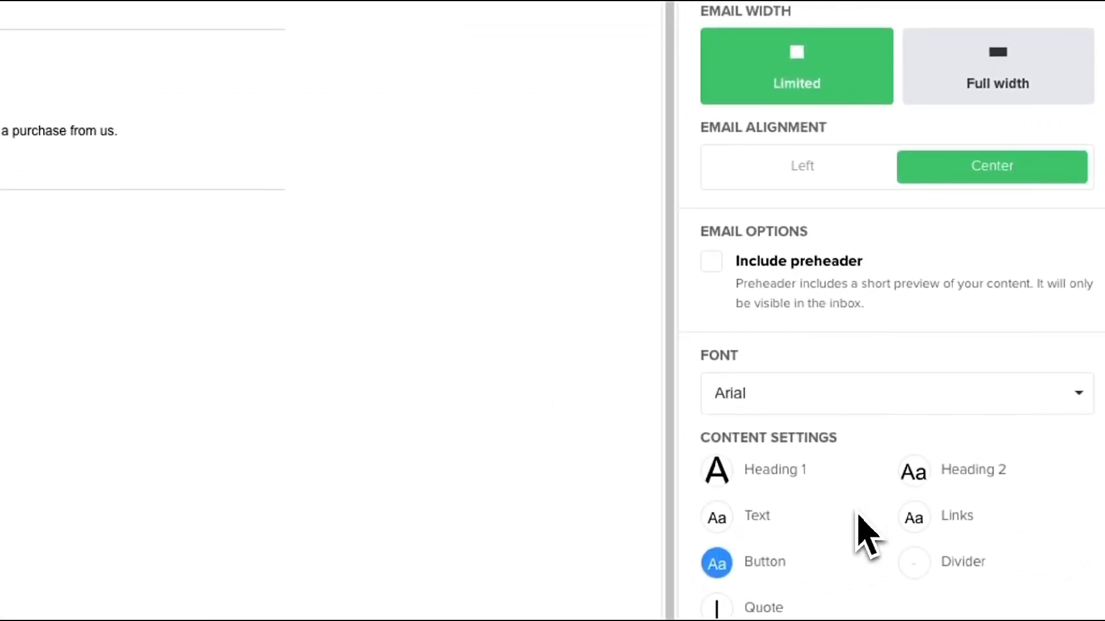
Step: Try the full-width email layout, restore the limited width, and view the available content blocks
{"action": "left_click", "coordinate": [983, 85]}
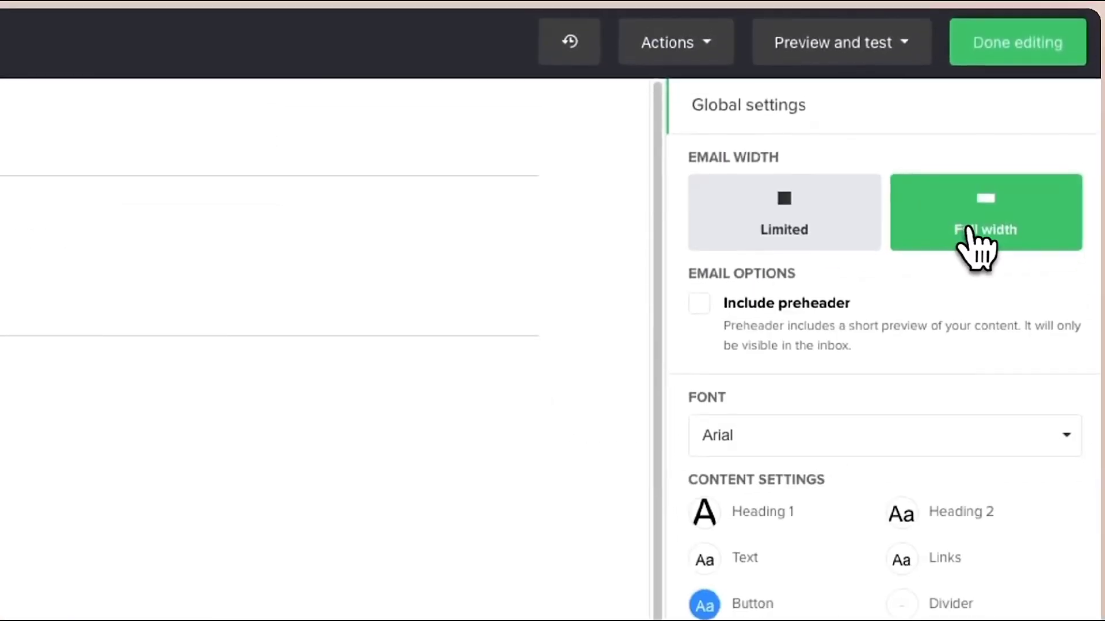
{"action": "left_click", "coordinate": [821, 217]}
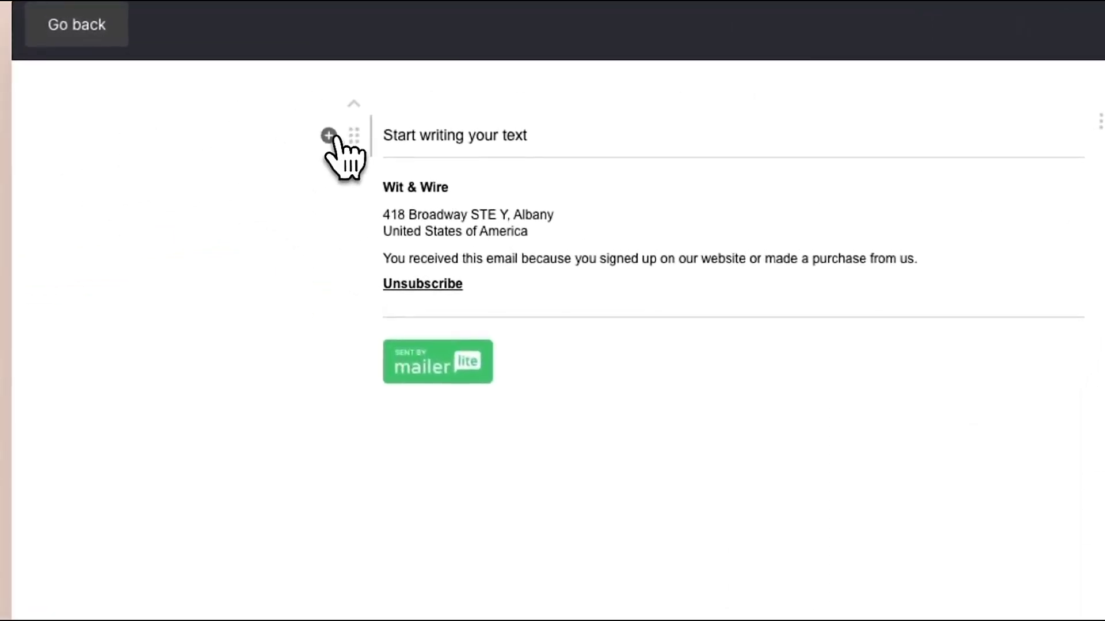
{"action": "left_click", "coordinate": [284, 121]}
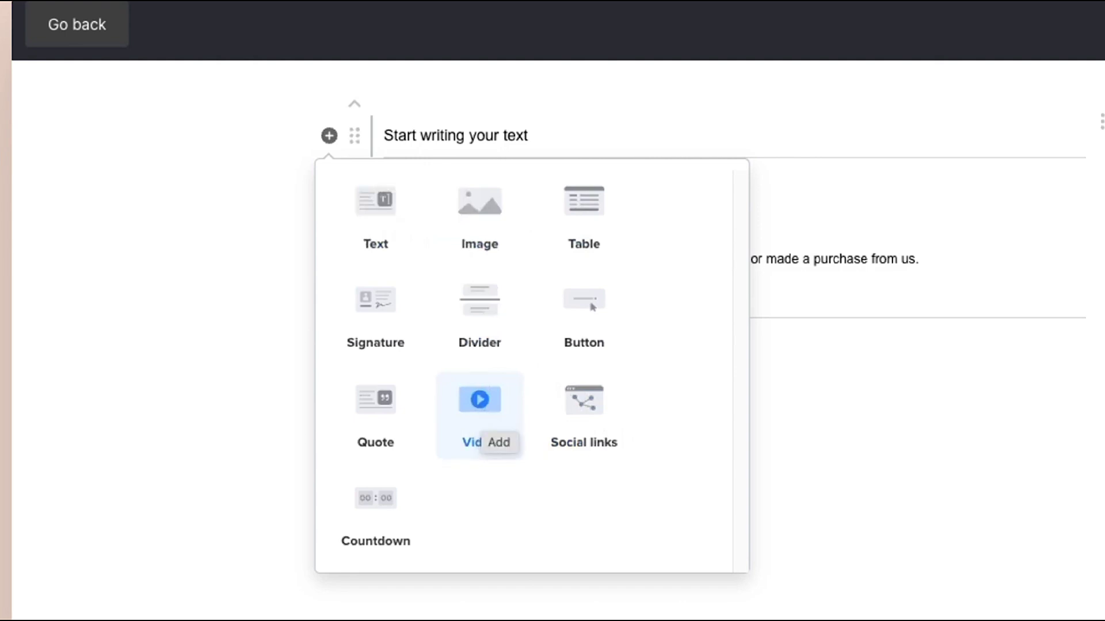
{"action": "left_click", "coordinate": [685, 250]}
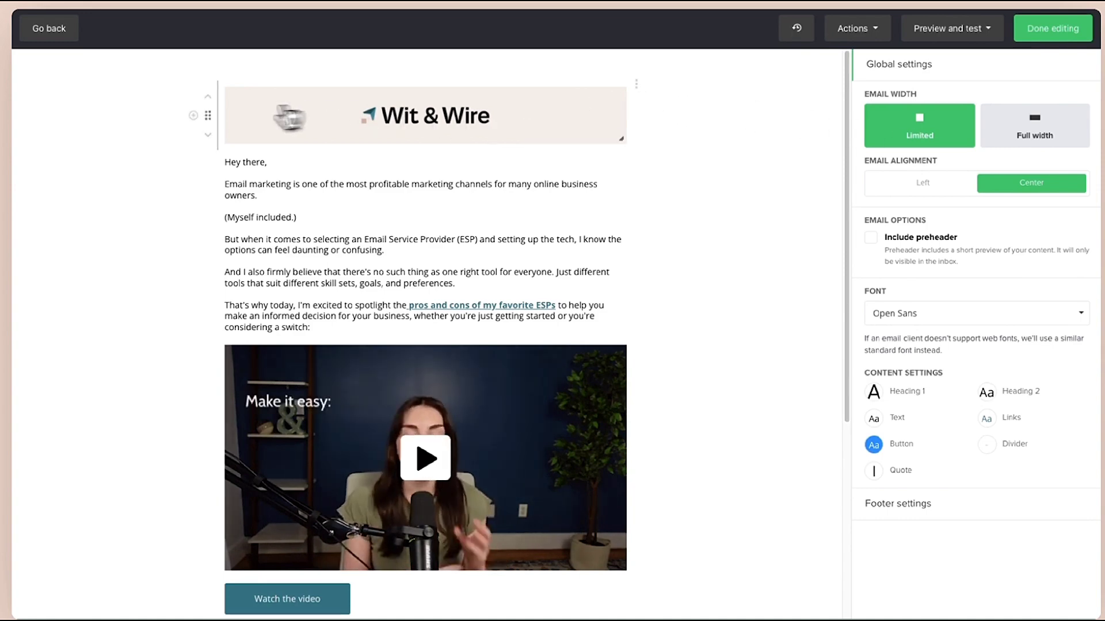
{"action": "left_click", "coordinate": [328, 118]}
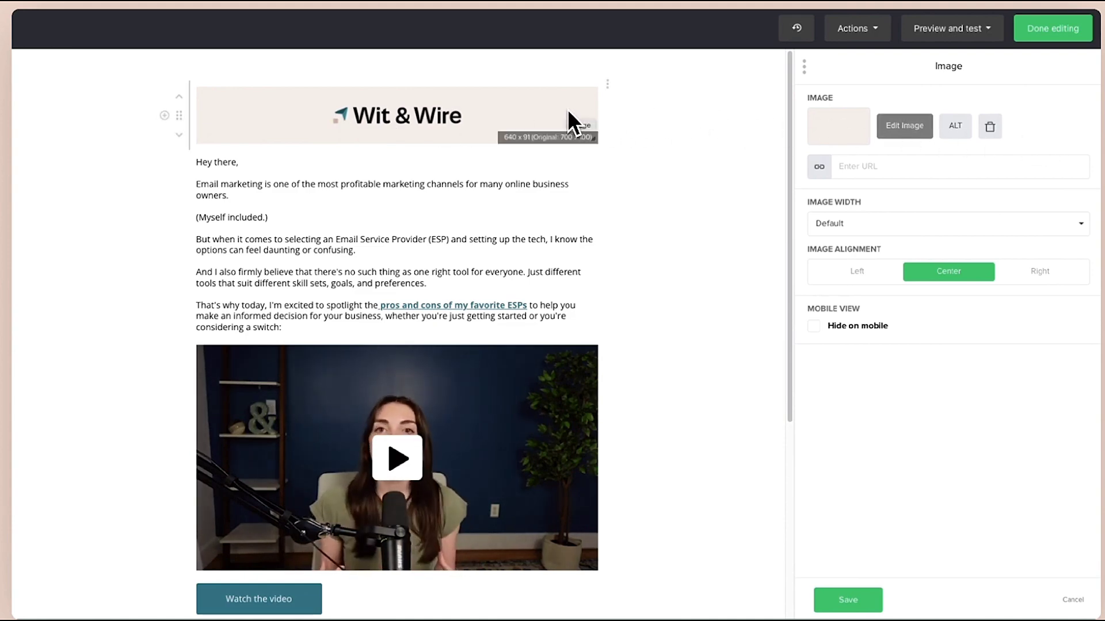
{"action": "left_click", "coordinate": [882, 166]}
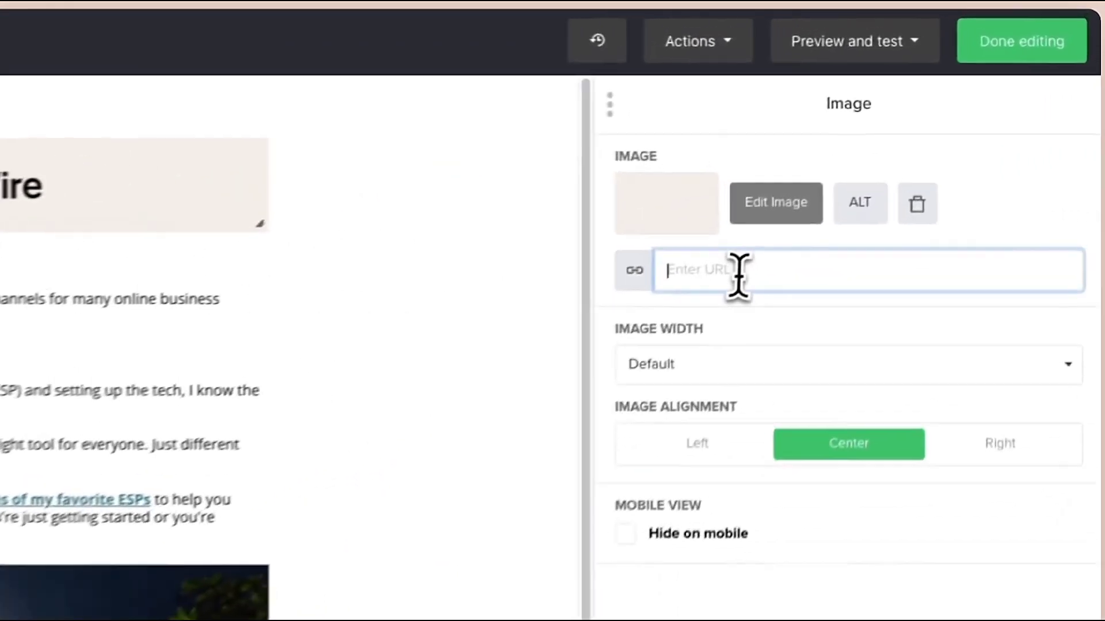
{"action": "type", "text": "https://witandwire.com"}
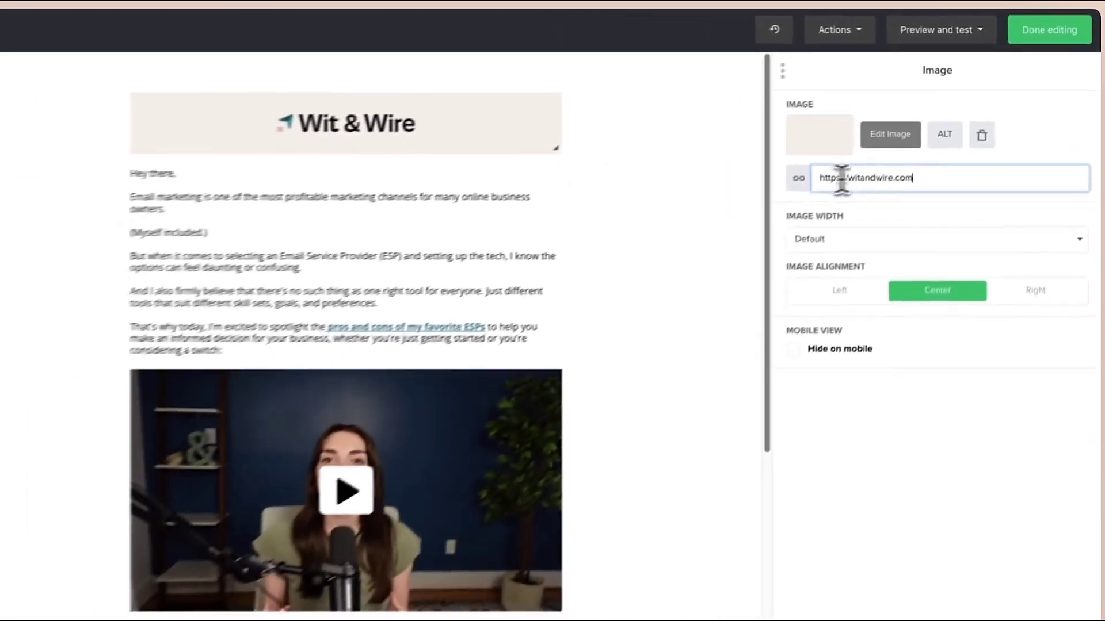
Step: Select the linked text "pros and cons of my favorite ESPs" and view its text formatting options
{"action": "left_click", "coordinate": [53, 349]}
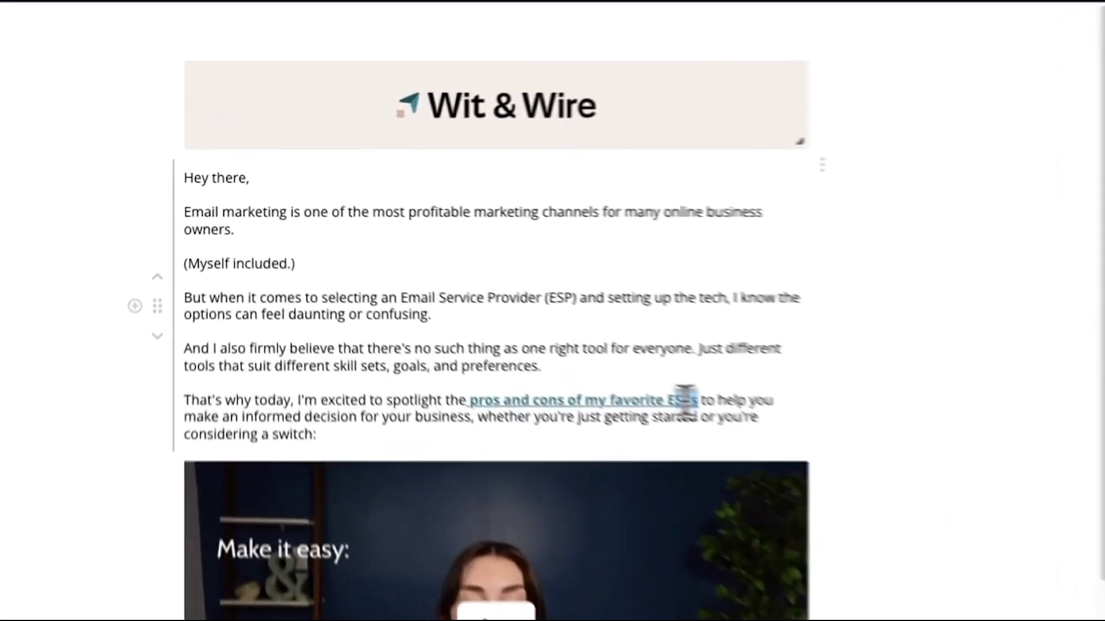
{"action": "left_click_drag", "start_coordinate": [528, 305], "coordinate": [381, 306]}
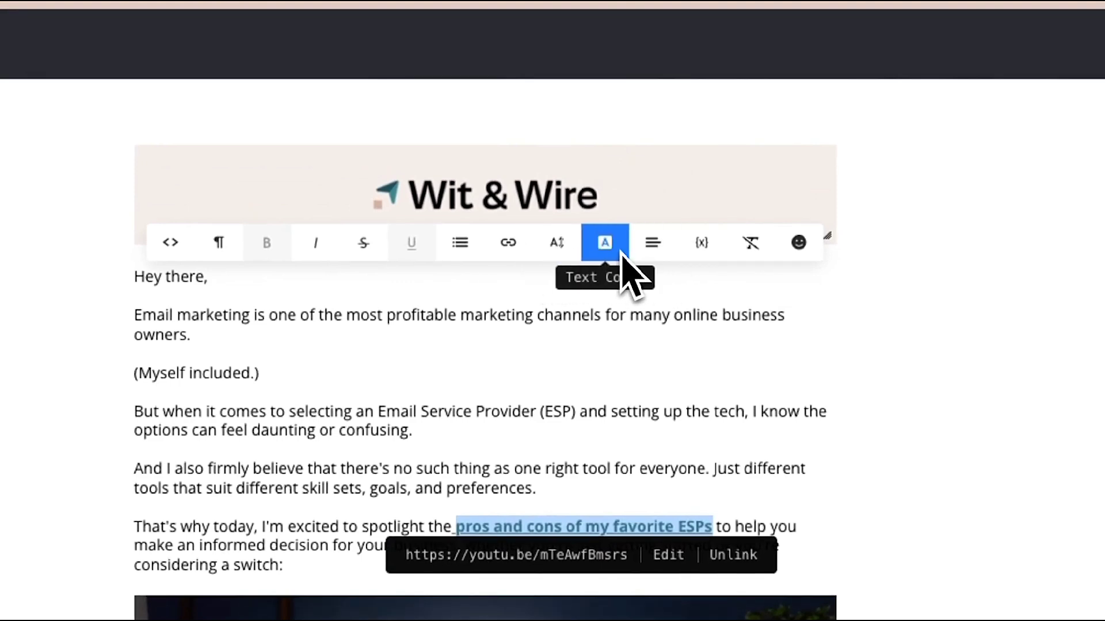
{"action": "left_click", "coordinate": [220, 244]}
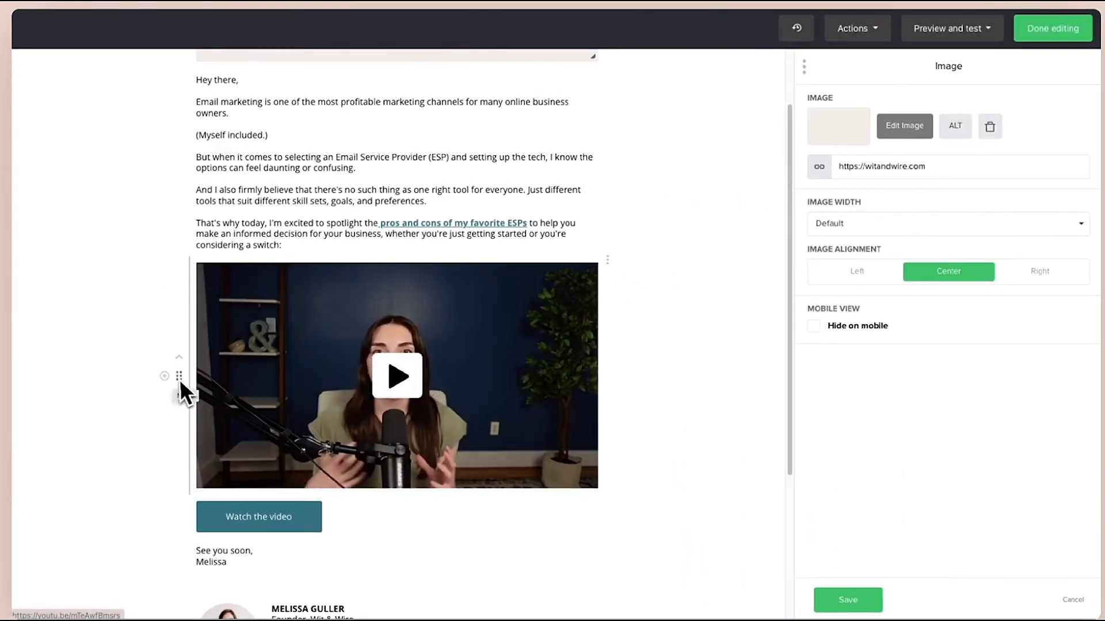
Step: Insert an empty video block between the existing video and the "Watch the video" button, and open its settings
{"action": "left_click", "coordinate": [164, 376]}
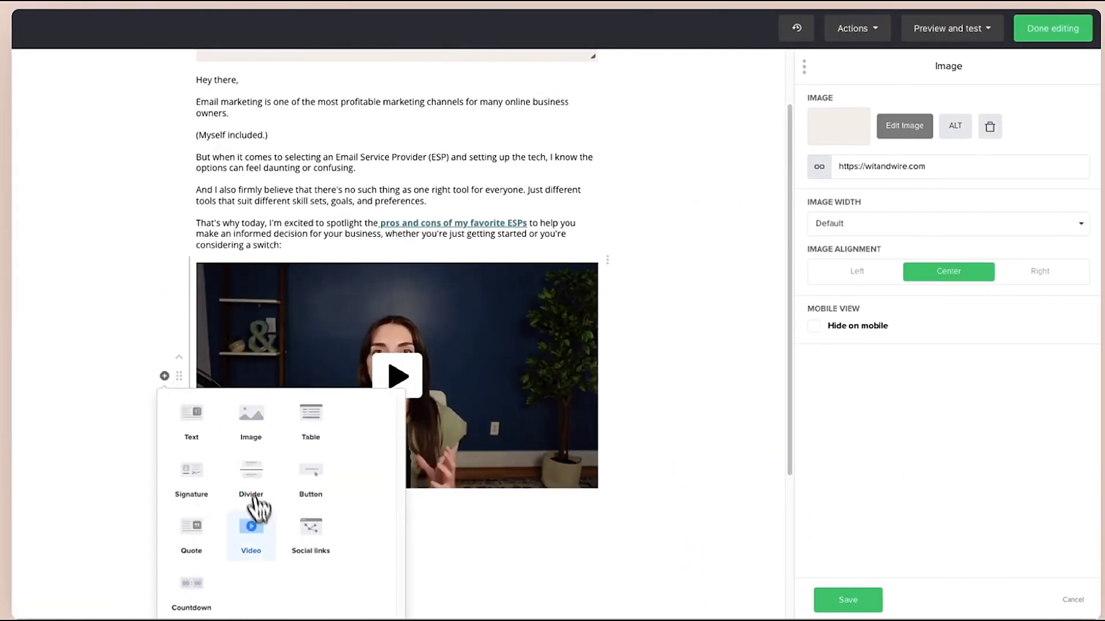
{"action": "left_click", "coordinate": [242, 526]}
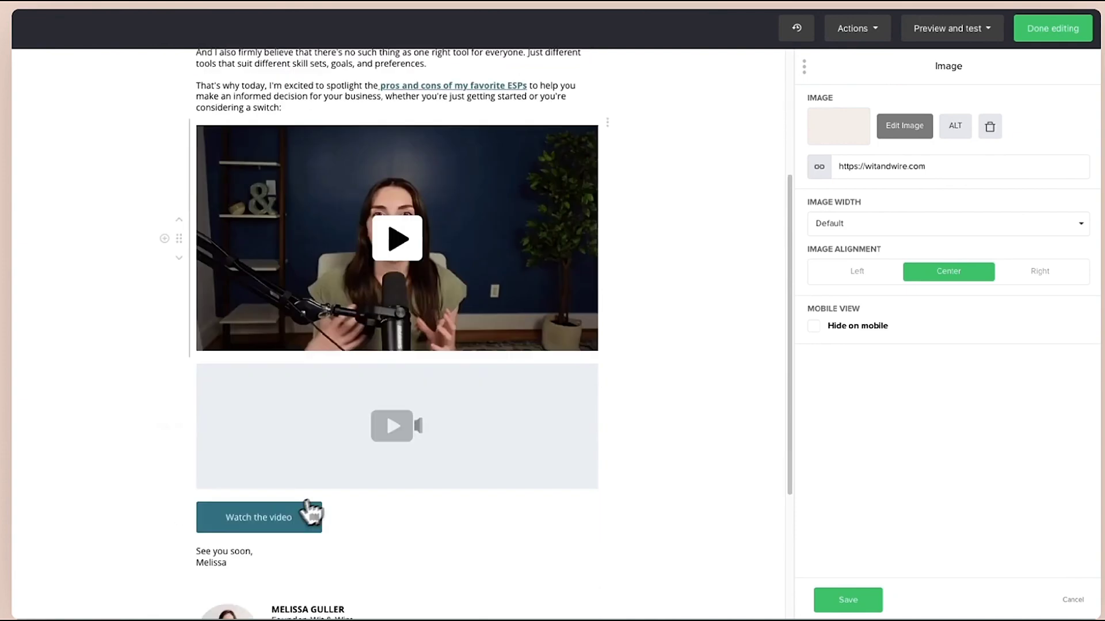
{"action": "left_click", "coordinate": [432, 397]}
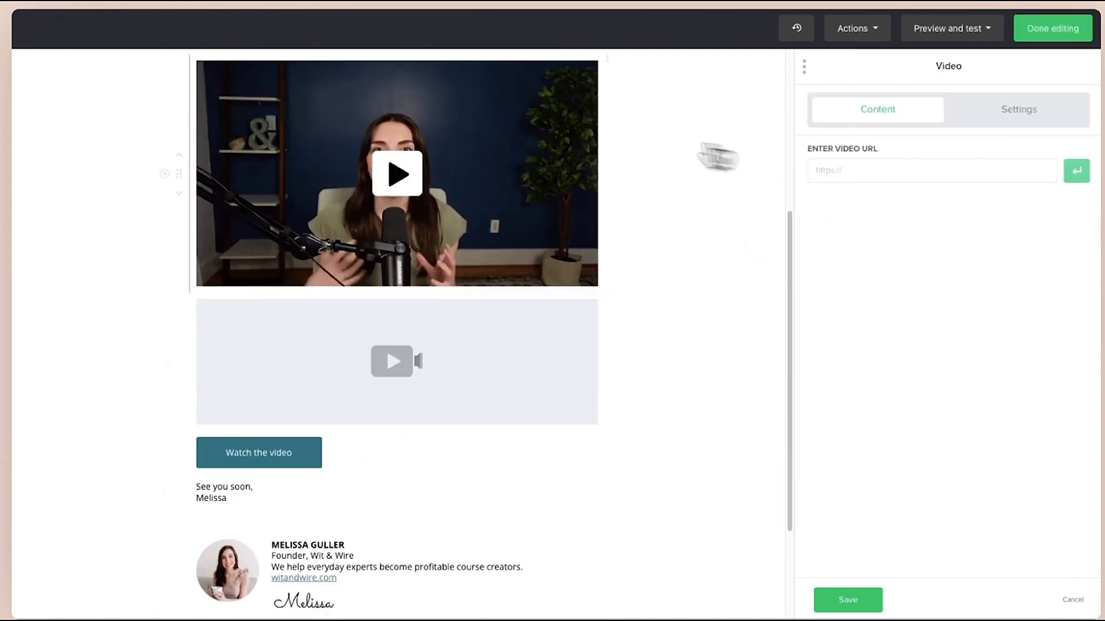
Step: Open the existing video's settings and set its video preview to Static image
{"action": "type", "text": "https://youtu.be/mTeAwfBmsrs"}
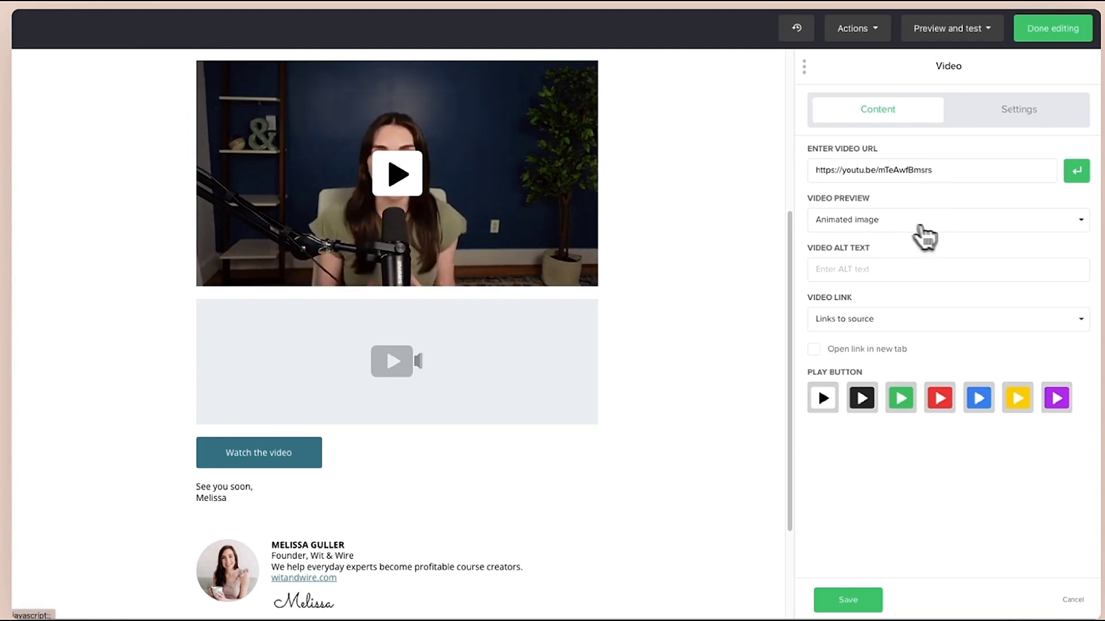
{"action": "left_click", "coordinate": [880, 228]}
{"action": "left_click", "coordinate": [880, 264]}
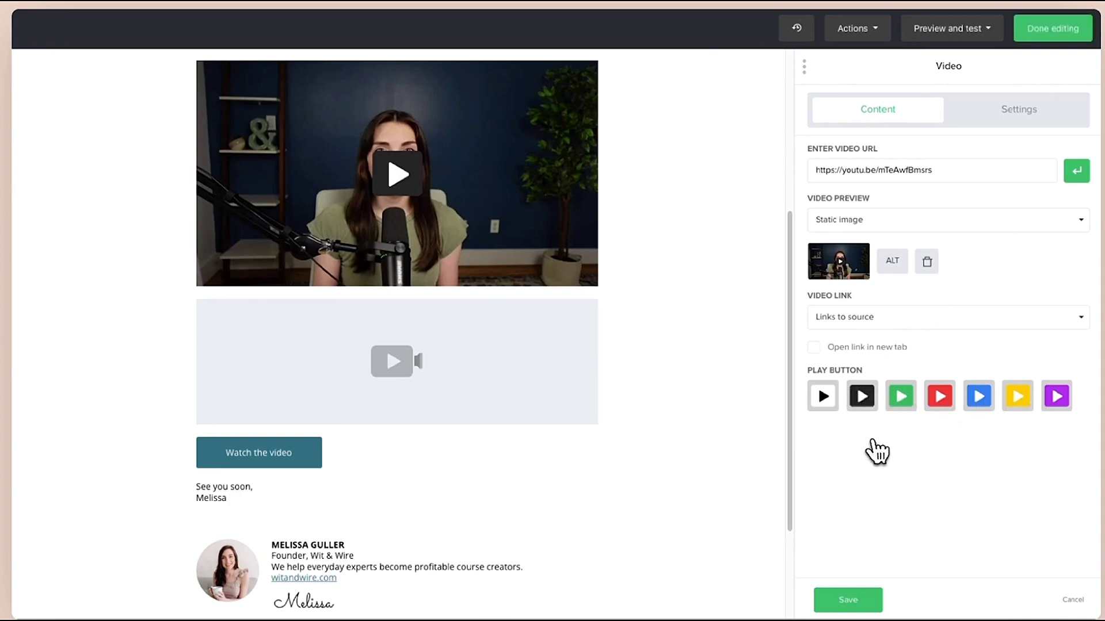
Step: View the available content blocks, open the "Watch the video" button's settings and select its label text
{"action": "scroll", "coordinate": [726, 405], "scroll_direction": "up", "scroll_amount": 2}
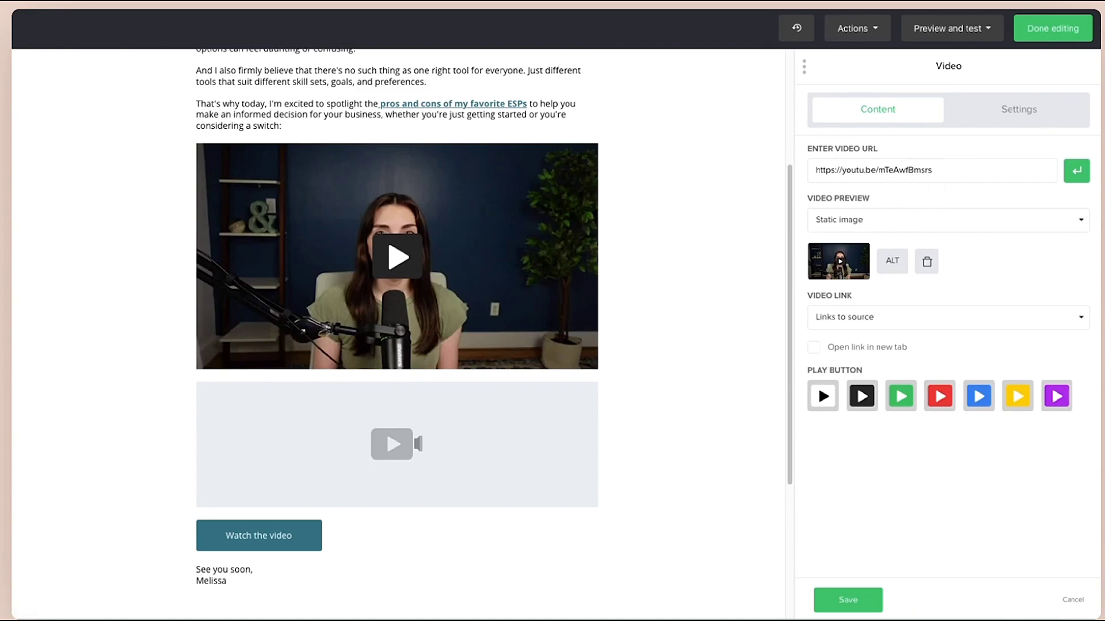
{"action": "scroll", "coordinate": [513, 342], "scroll_direction": "down", "scroll_amount": 2}
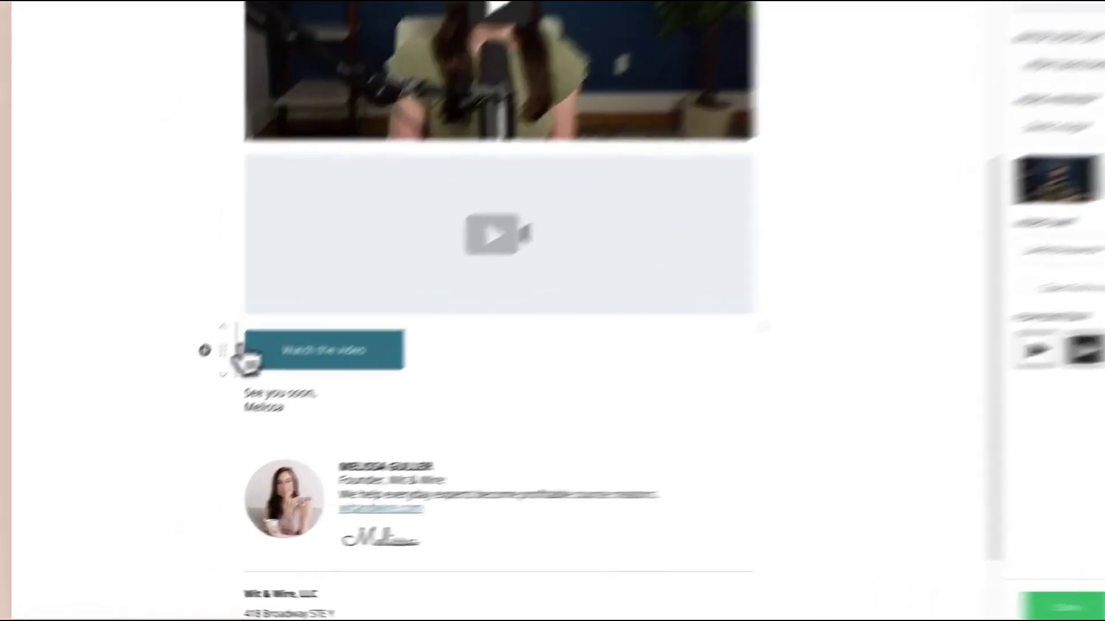
{"action": "left_click", "coordinate": [164, 396]}
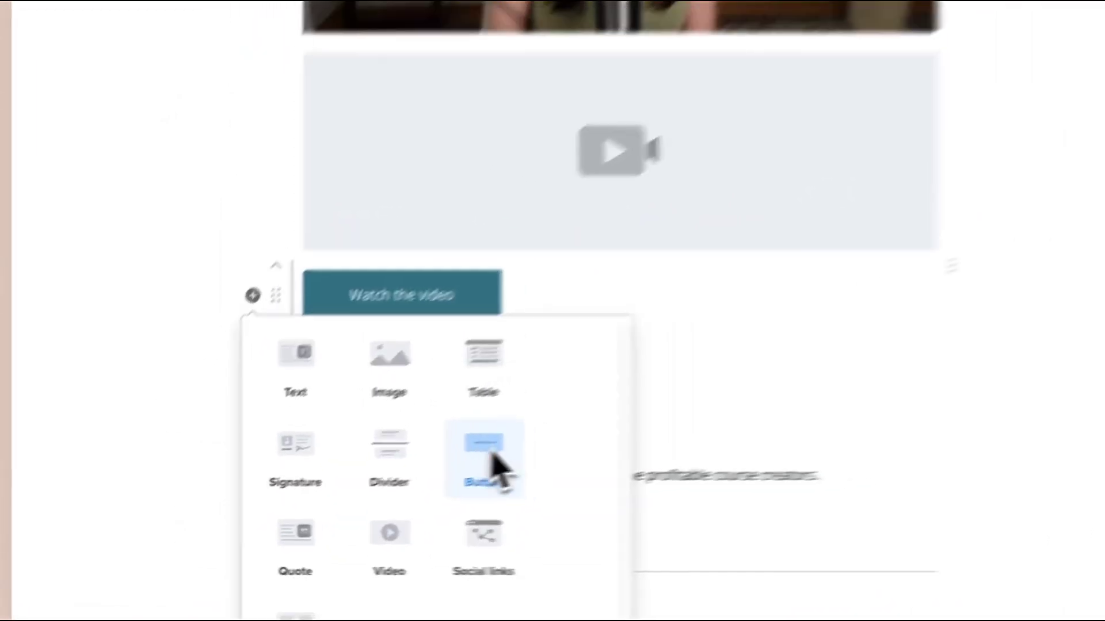
{"action": "left_click", "coordinate": [567, 266]}
{"action": "left_click", "coordinate": [510, 267]}
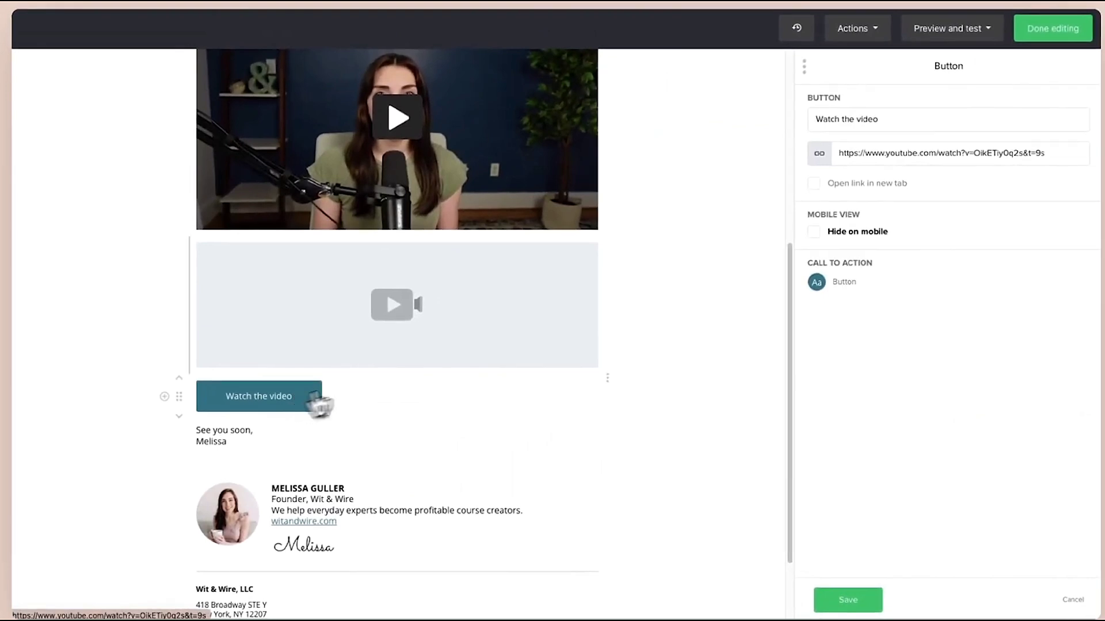
{"action": "left_click_drag", "start_coordinate": [817, 118], "coordinate": [897, 118]}
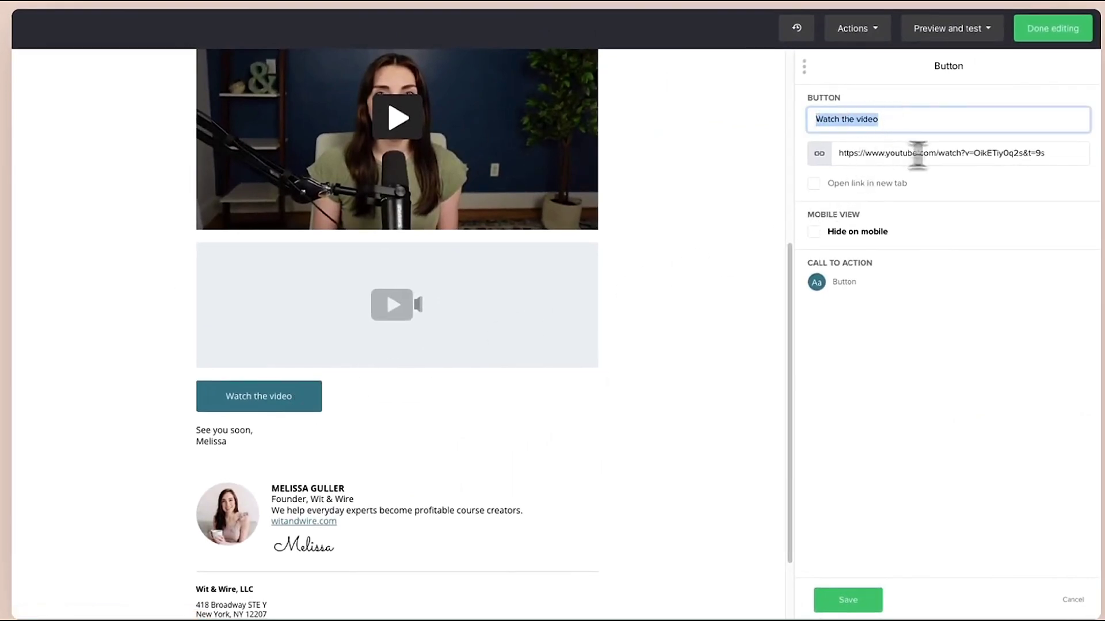
Step: View the content blocks offered at the signature and select the footer sentence about changing email preferences
{"action": "scroll", "coordinate": [624, 340], "scroll_direction": "down", "scroll_amount": 2}
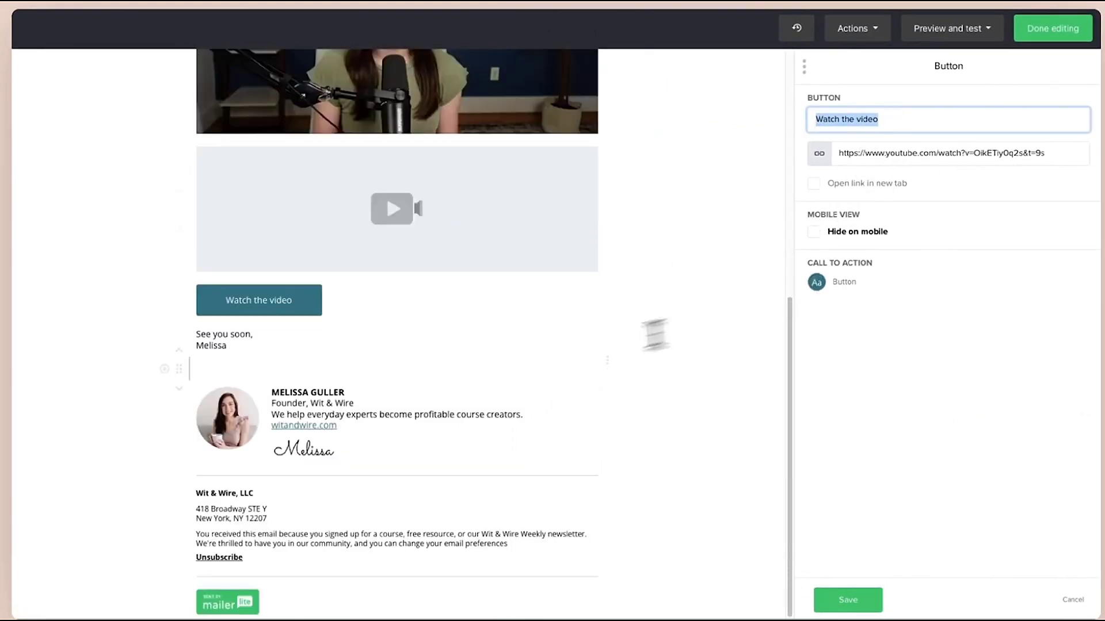
{"action": "scroll", "coordinate": [654, 338], "scroll_direction": "down", "scroll_amount": 1}
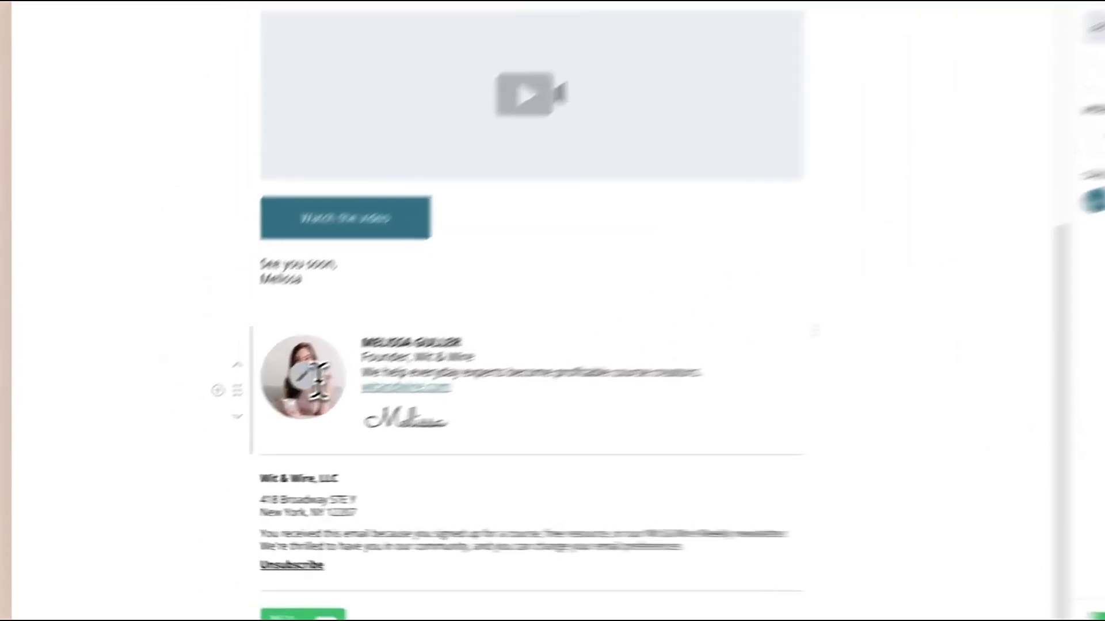
{"action": "left_click", "coordinate": [164, 423]}
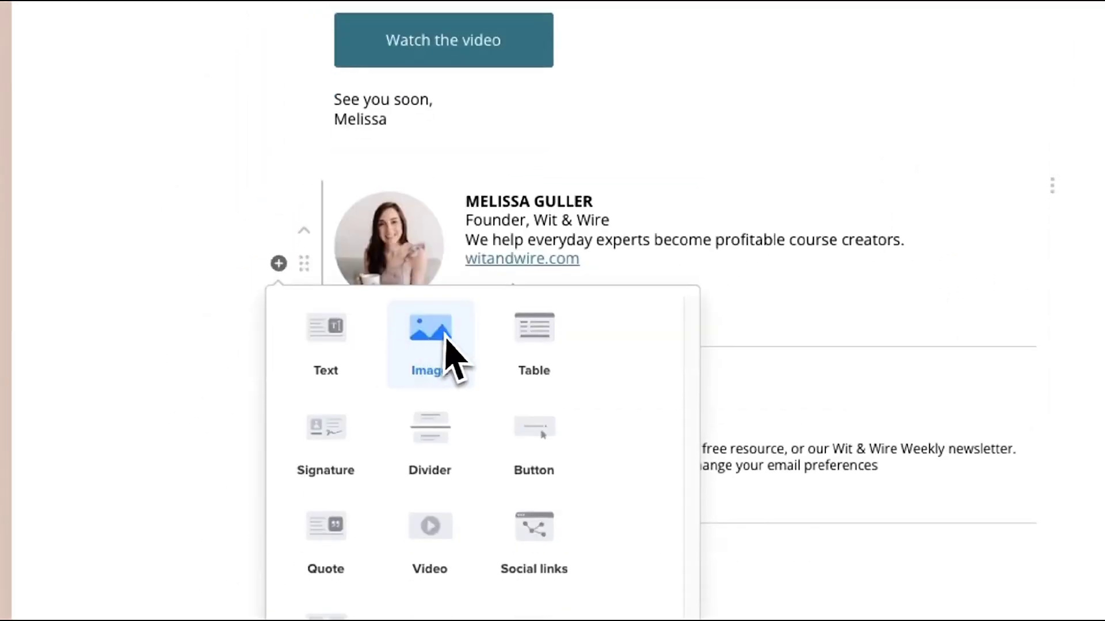
{"action": "left_click", "coordinate": [545, 239]}
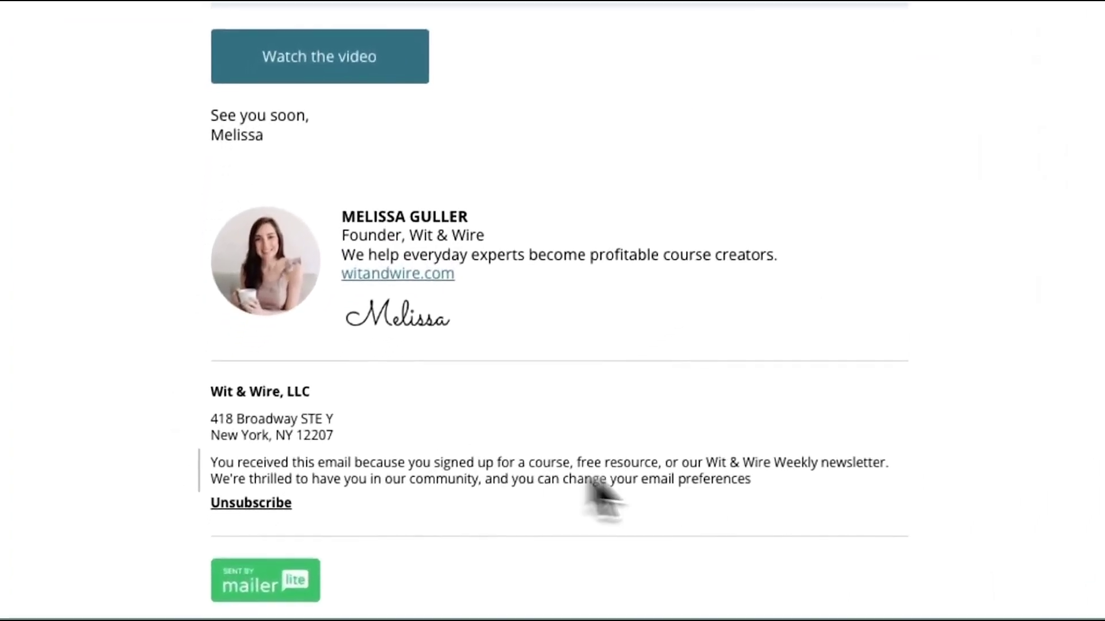
{"action": "left_click_drag", "start_coordinate": [346, 538], "coordinate": [507, 538]}
{"action": "left_click_drag", "start_coordinate": [532, 484], "coordinate": [211, 478]}
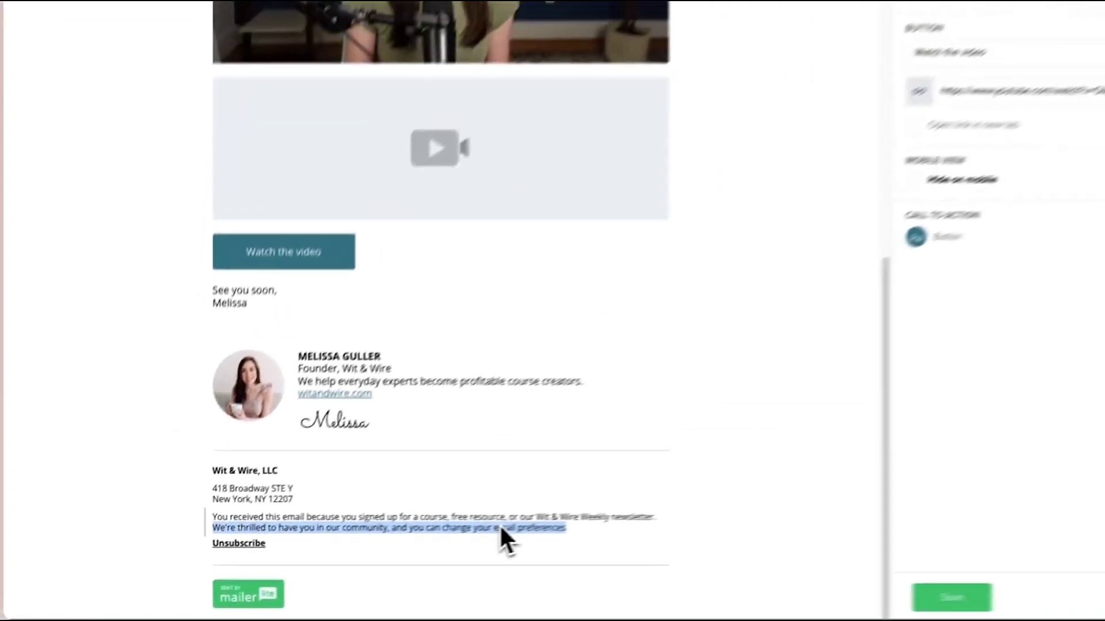
Step: Delete the empty video block above the "Watch the video" button
{"action": "left_click", "coordinate": [1008, 314]}
{"action": "scroll", "coordinate": [666, 443], "scroll_direction": "up", "scroll_amount": 3}
{"action": "left_click", "coordinate": [496, 359]}
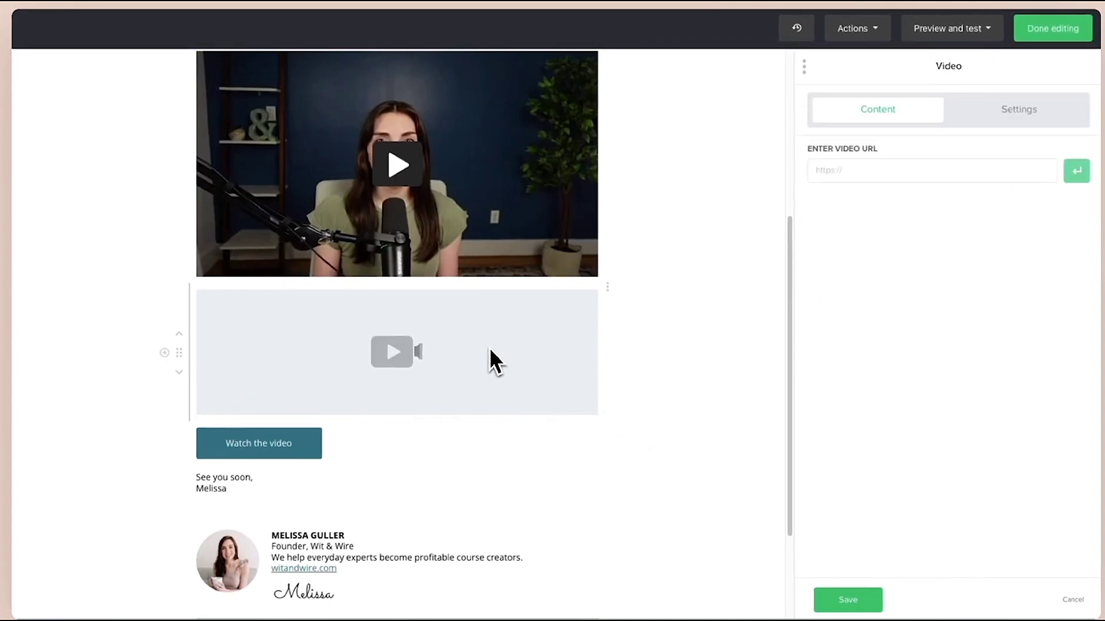
{"action": "left_click", "coordinate": [607, 307]}
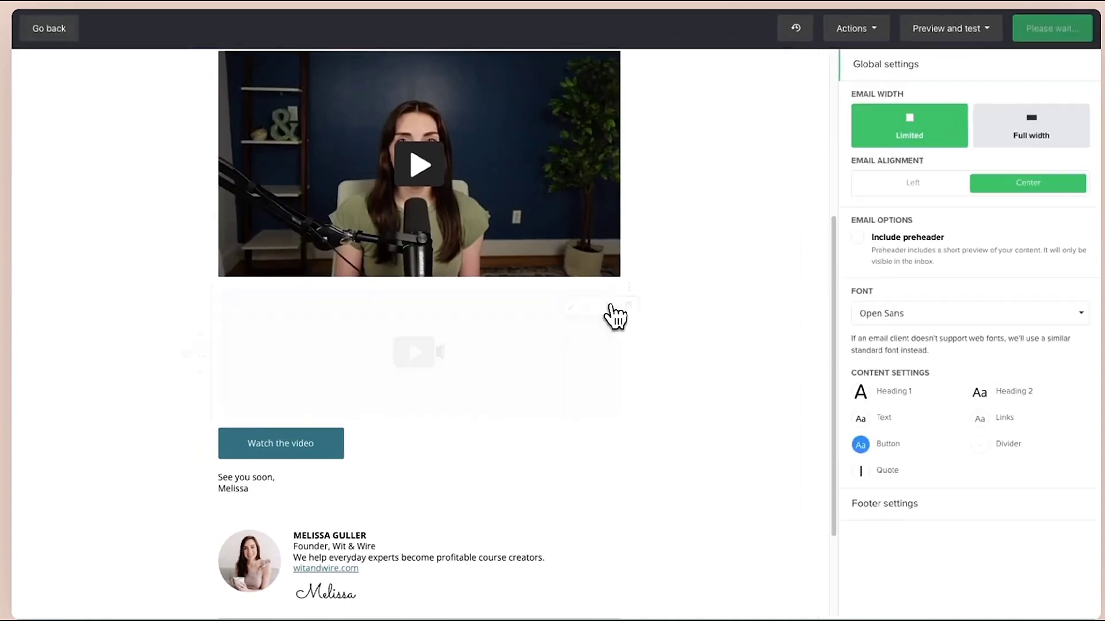
Step: Preview the newsletter in its desktop and mobile versions, check the full mobile layout, and close the preview
{"action": "scroll", "coordinate": [729, 329], "scroll_direction": "up", "scroll_amount": 5}
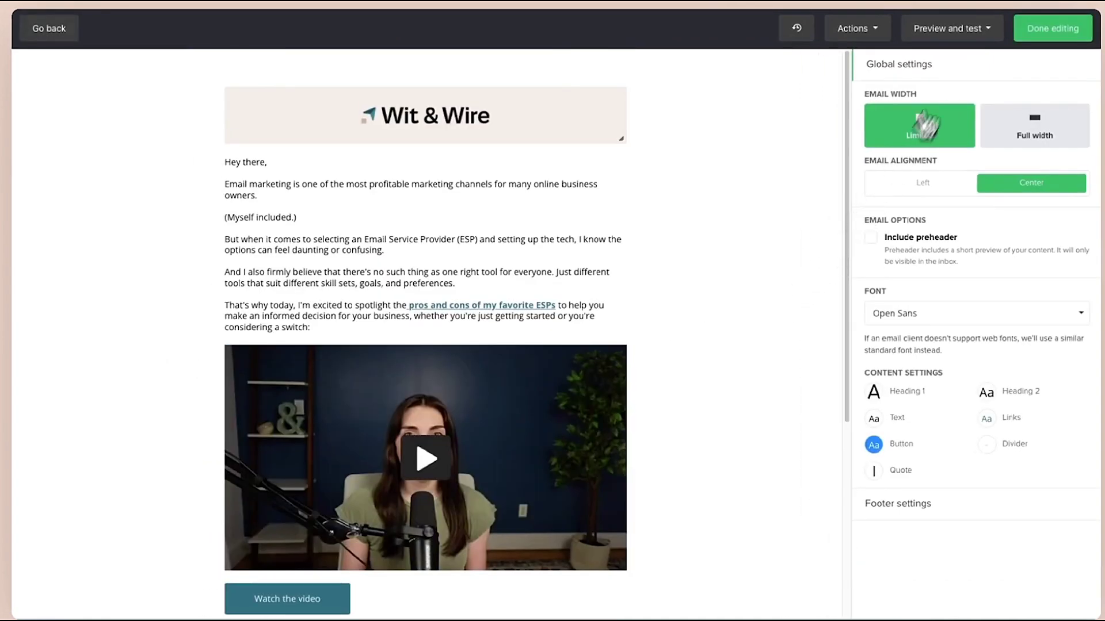
{"action": "left_click", "coordinate": [969, 43]}
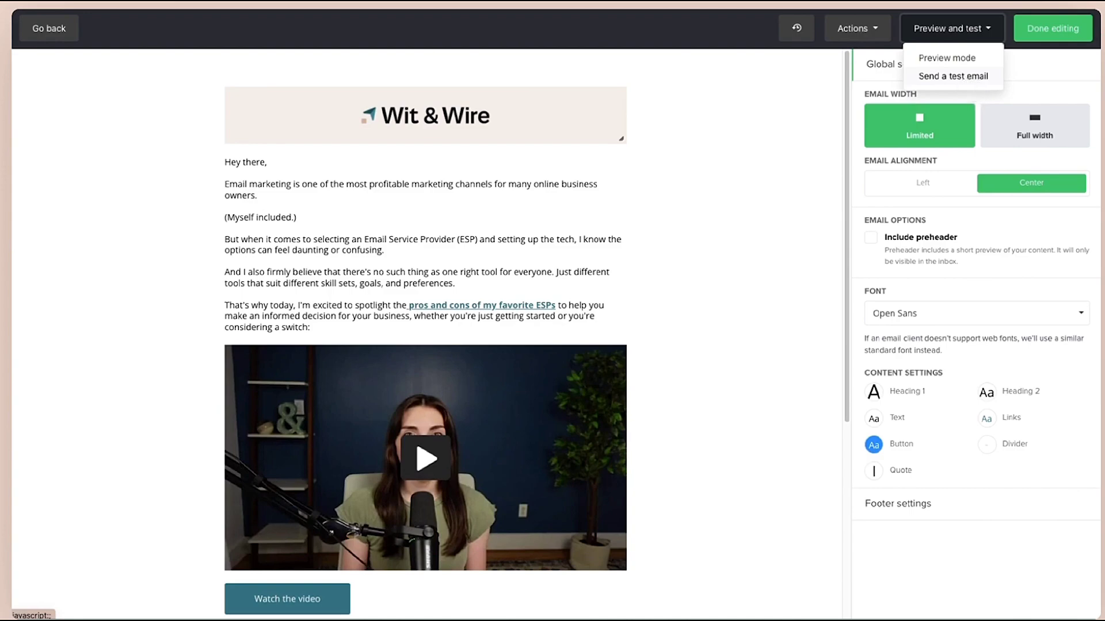
{"action": "left_click", "coordinate": [967, 59]}
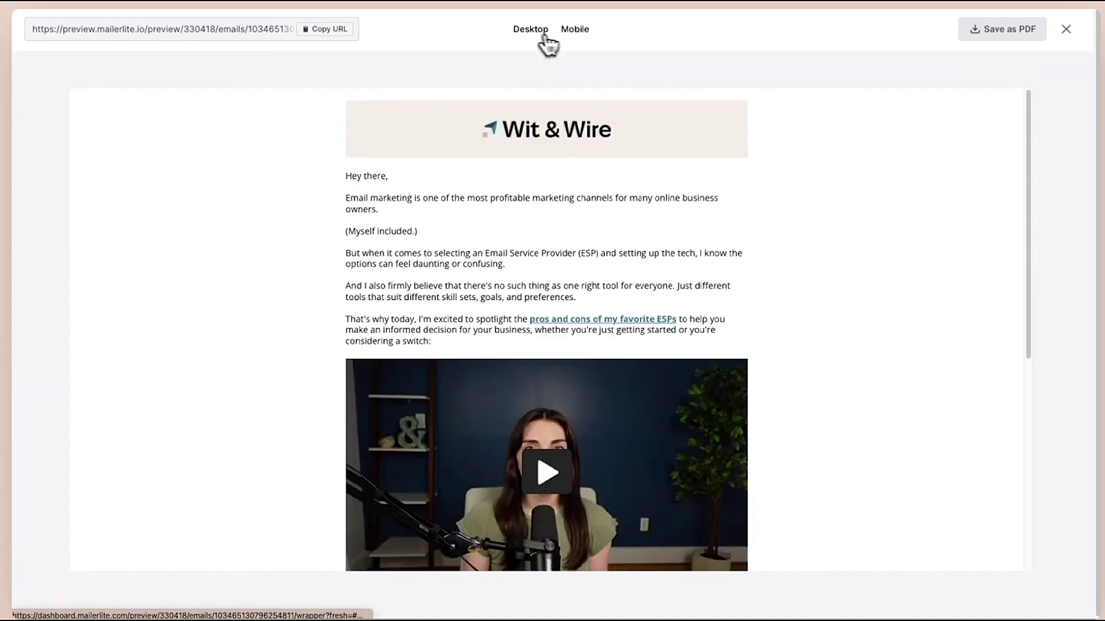
{"action": "left_click", "coordinate": [575, 30]}
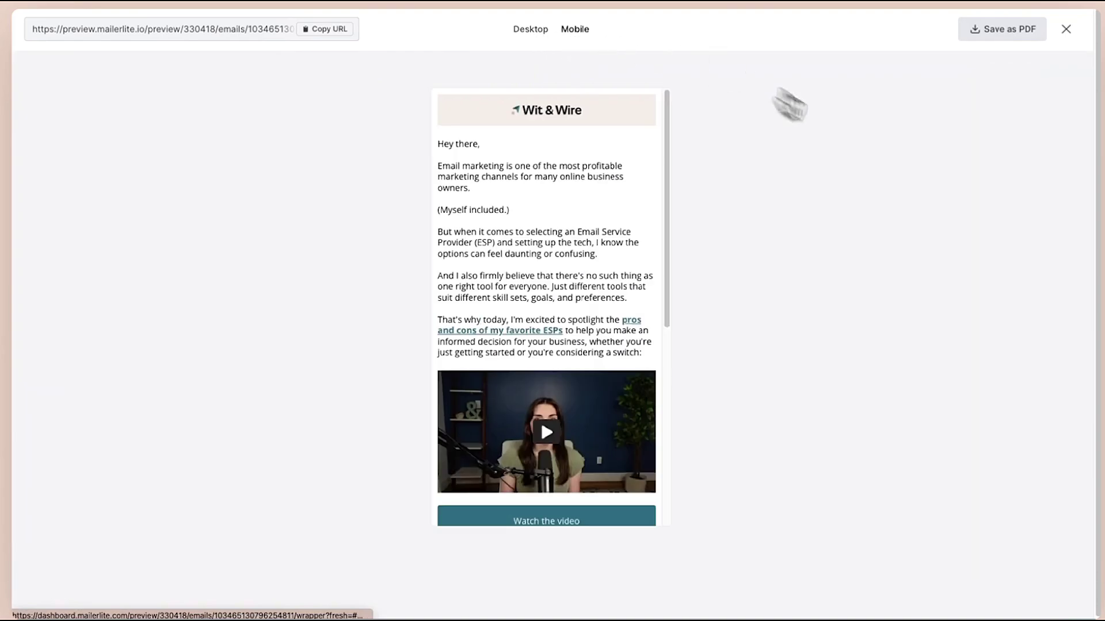
{"action": "scroll", "coordinate": [636, 213], "scroll_direction": "down", "scroll_amount": 5}
{"action": "scroll", "coordinate": [616, 215], "scroll_direction": "up", "scroll_amount": 5}
{"action": "left_click", "coordinate": [1065, 30]}
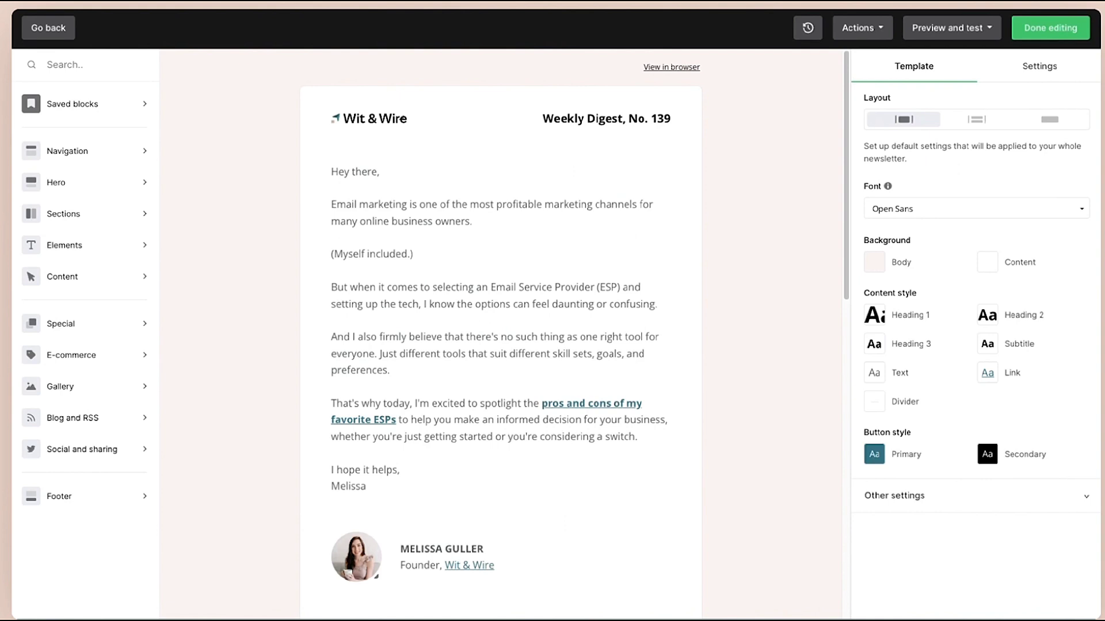
Step: Add a Box CTA content block to the Weekly Digest email and place it between the sign-off and the author's signature
{"action": "left_click", "coordinate": [87, 253]}
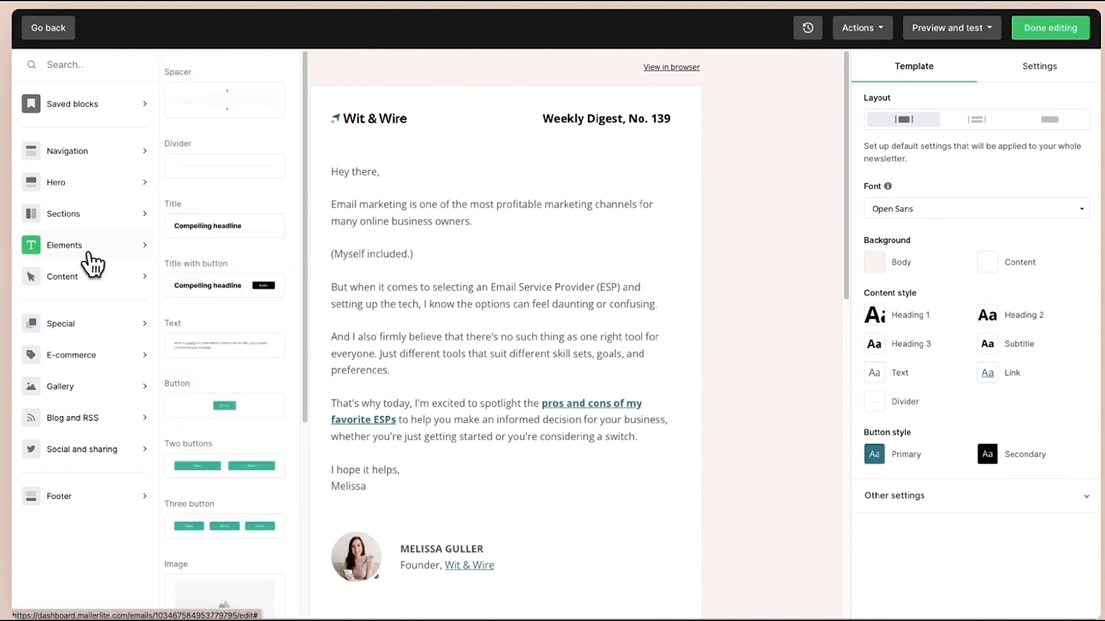
{"action": "scroll", "coordinate": [225, 377], "scroll_direction": "down", "scroll_amount": 2}
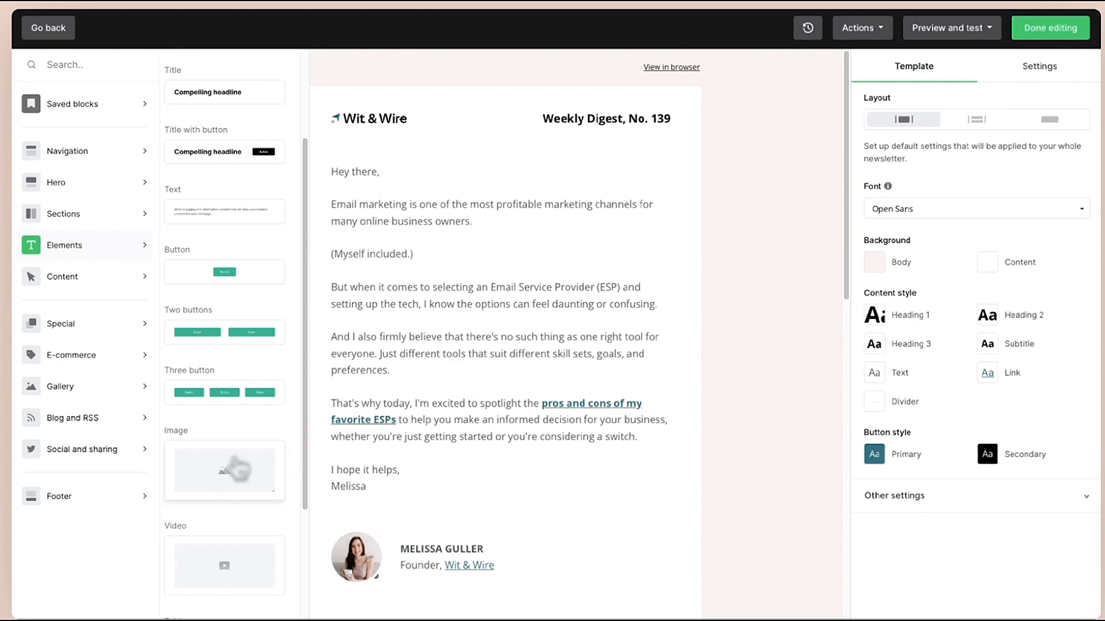
{"action": "mouse_move", "coordinate": [107, 276]}
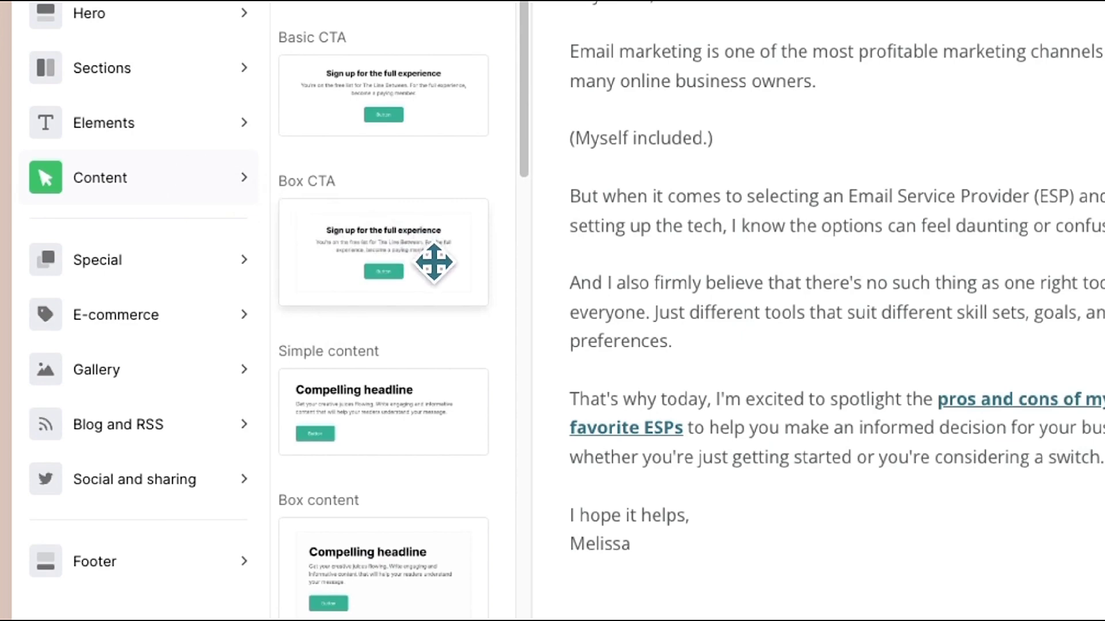
{"action": "left_click_drag", "start_coordinate": [414, 256], "coordinate": [435, 281]}
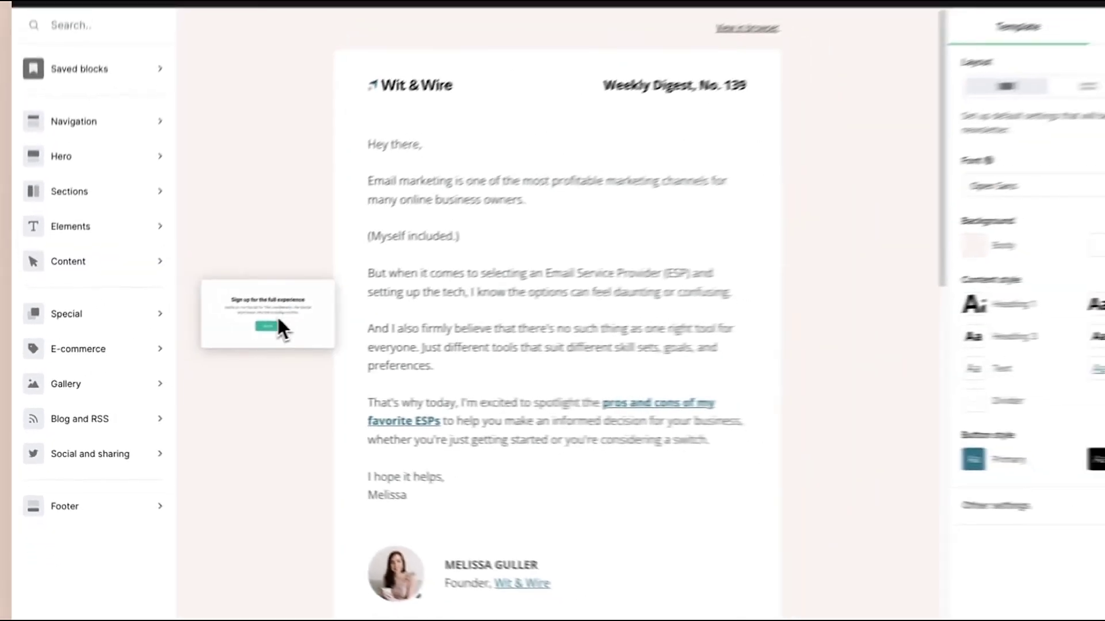
{"action": "left_click_drag", "start_coordinate": [277, 315], "coordinate": [444, 351]}
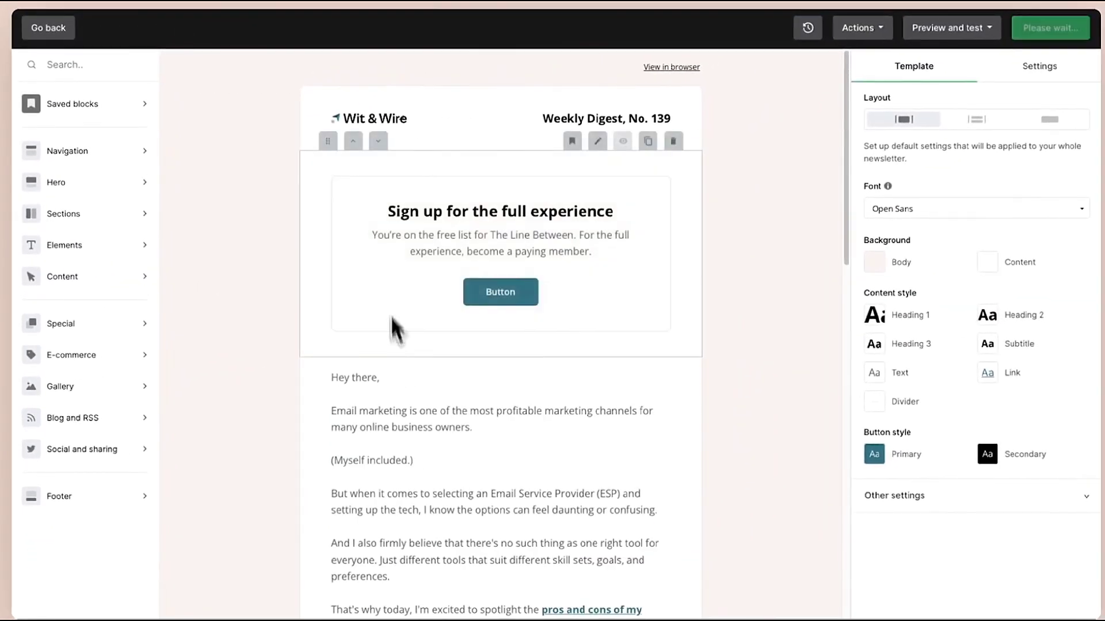
{"action": "mouse_move", "coordinate": [327, 141]}
{"action": "left_mouse_down"}
{"action": "mouse_move", "coordinate": [346, 336]}
{"action": "mouse_move", "coordinate": [339, 248]}
{"action": "left_mouse_up"}
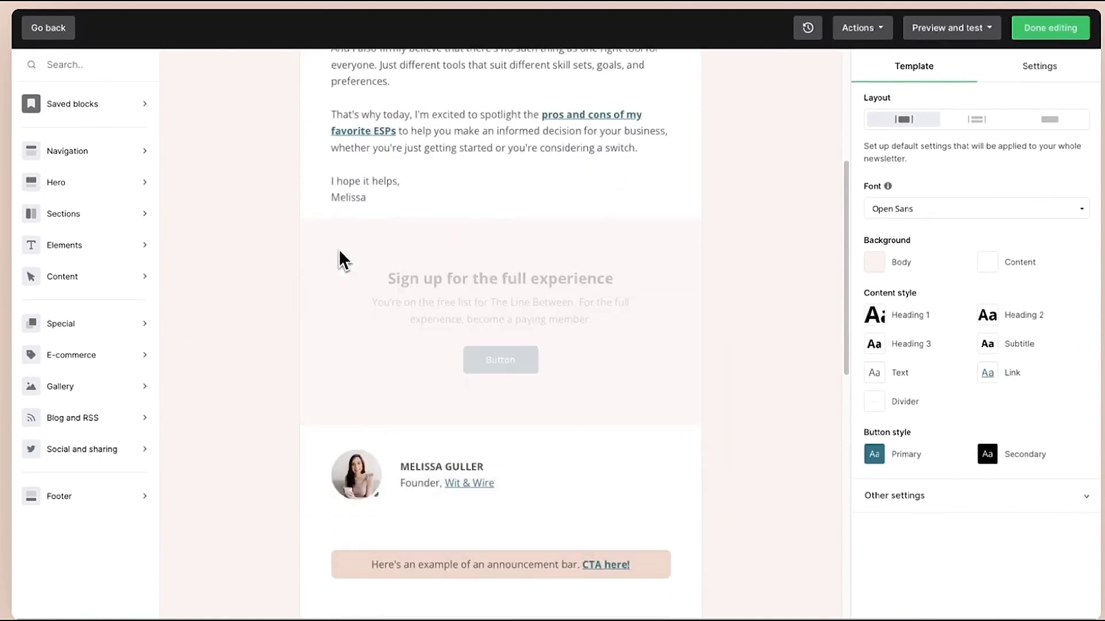
Step: Try the Box CTA block's image option and replace its description text with "Edit it here!"
{"action": "left_click", "coordinate": [502, 261]}
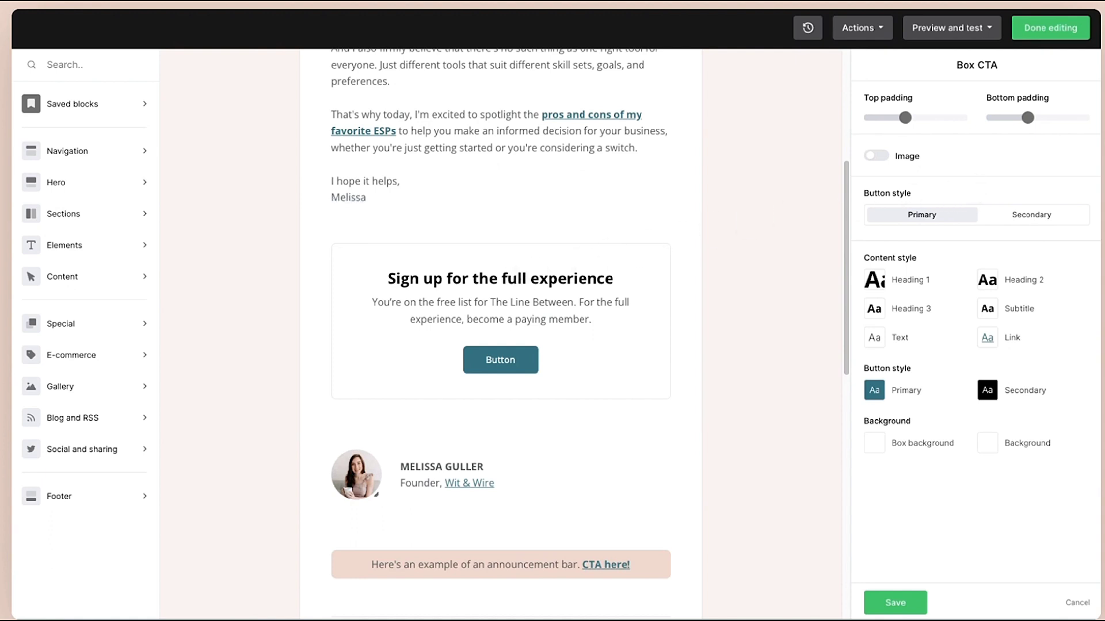
{"action": "left_click", "coordinate": [880, 156]}
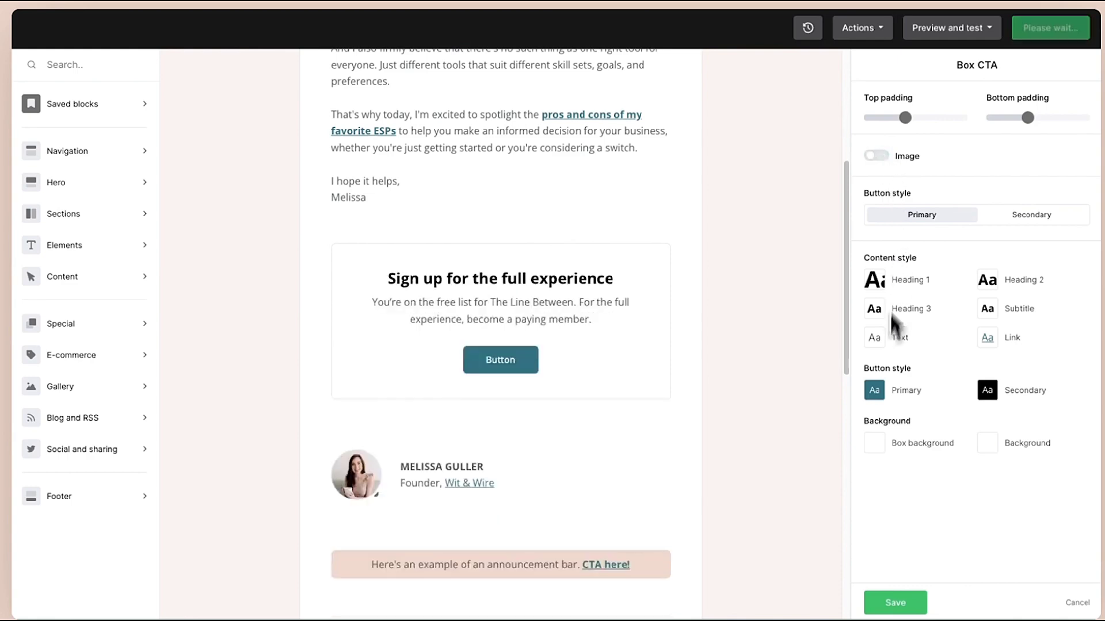
{"action": "mouse_move", "coordinate": [665, 370]}
{"action": "left_click_drag", "start_coordinate": [675, 337], "coordinate": [338, 292]}
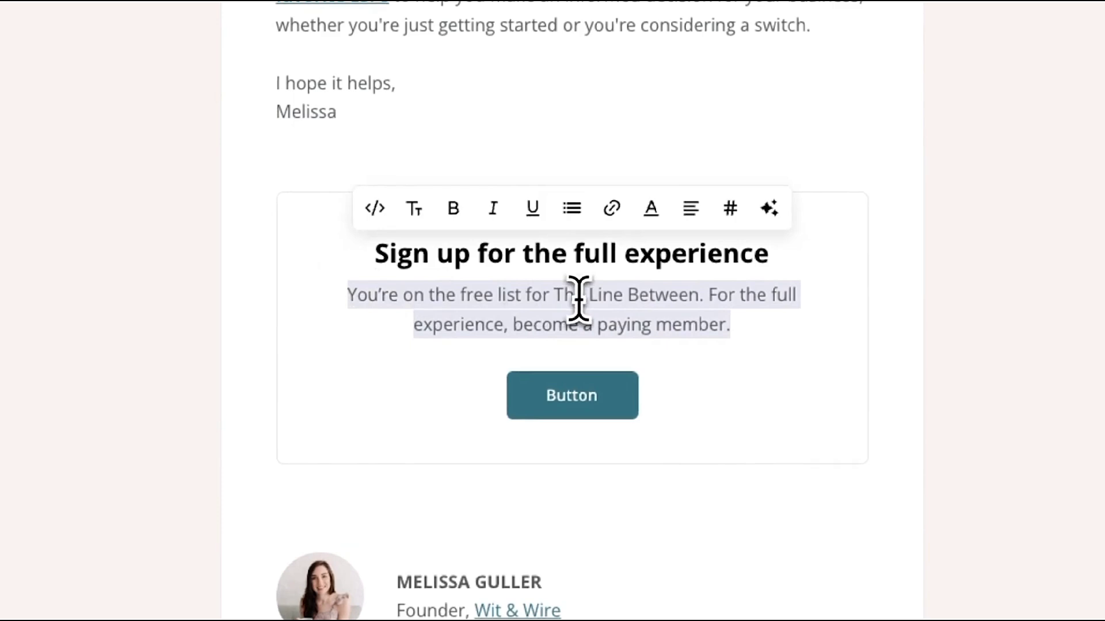
{"action": "type", "text": "Edit it here!"}
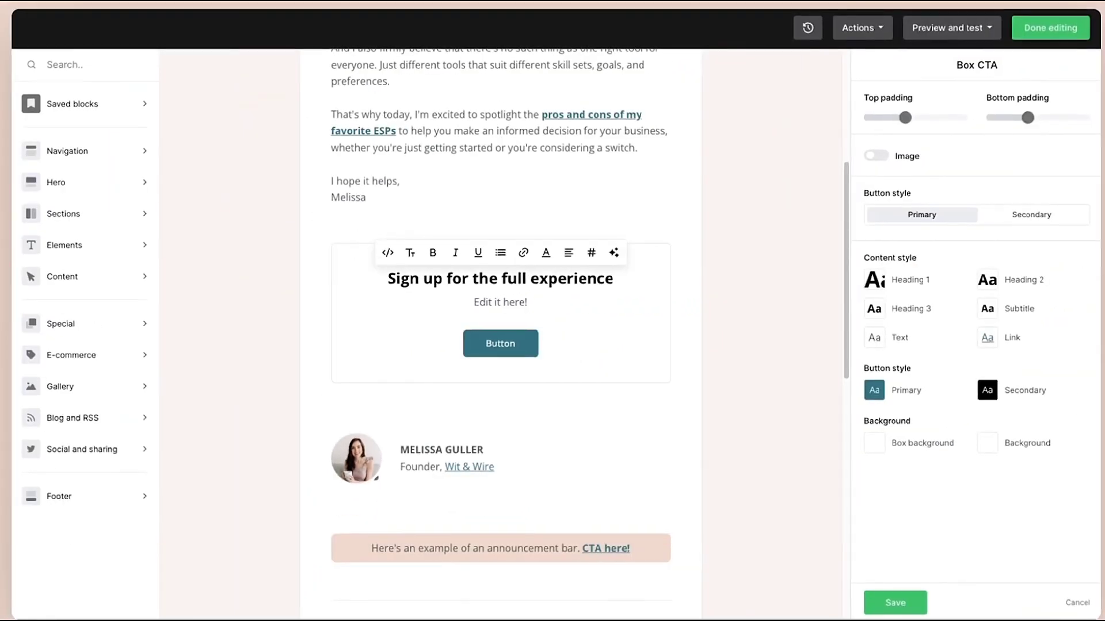
{"action": "left_click", "coordinate": [716, 302]}
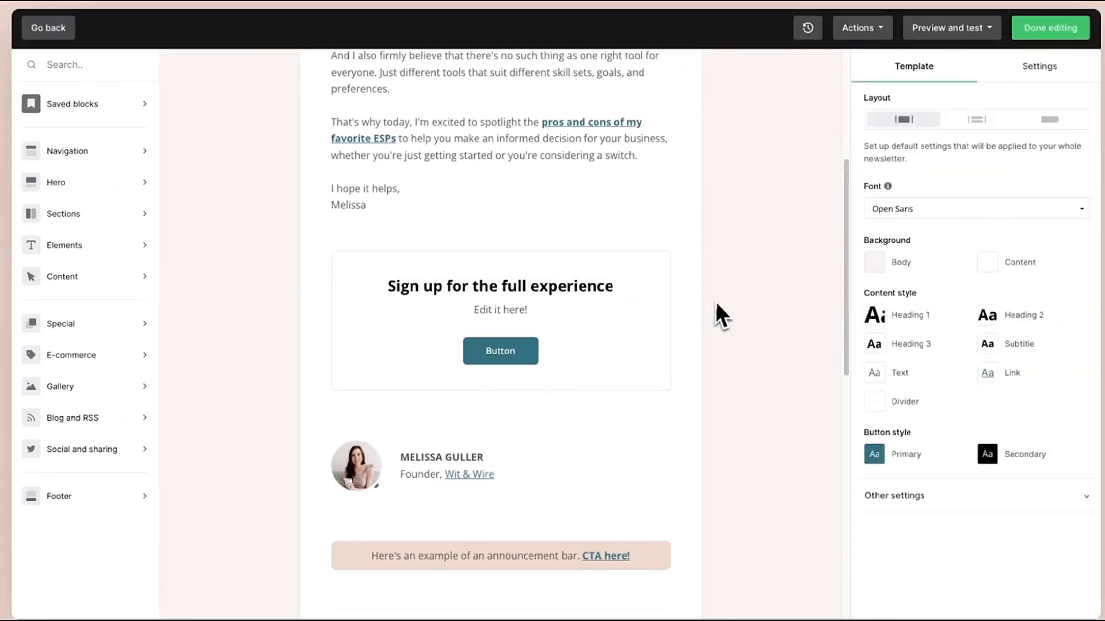
{"action": "scroll", "coordinate": [717, 301], "scroll_direction": "up", "scroll_amount": 5}
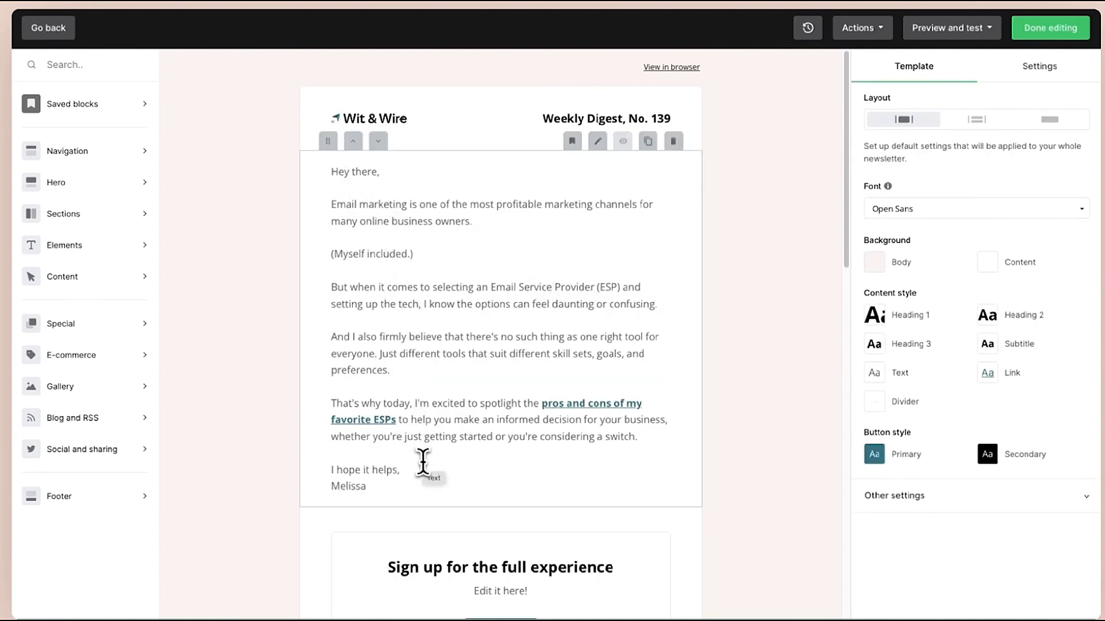
{"action": "scroll", "coordinate": [423, 461], "scroll_direction": "down", "scroll_amount": 2}
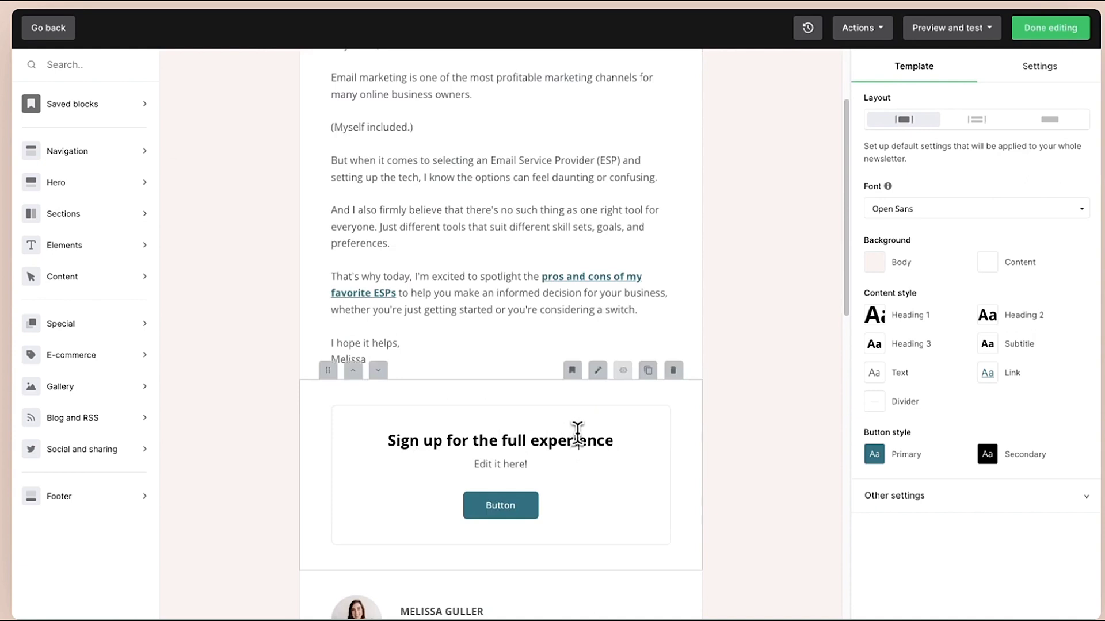
Step: Delete the Box CTA block between the sign-off and the author's signature
{"action": "left_click", "coordinate": [609, 434]}
{"action": "left_click", "coordinate": [673, 369]}
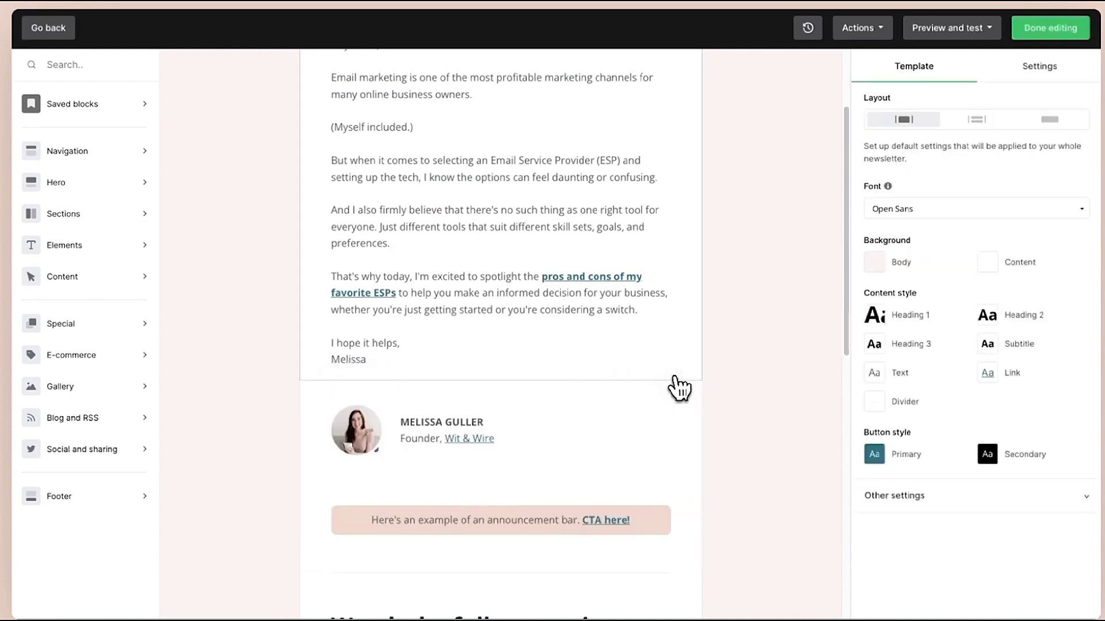
Step: Try a Logo + Text navigation block between the newsletter's header and greeting, and remove it
{"action": "scroll", "coordinate": [742, 387], "scroll_direction": "up", "scroll_amount": 2}
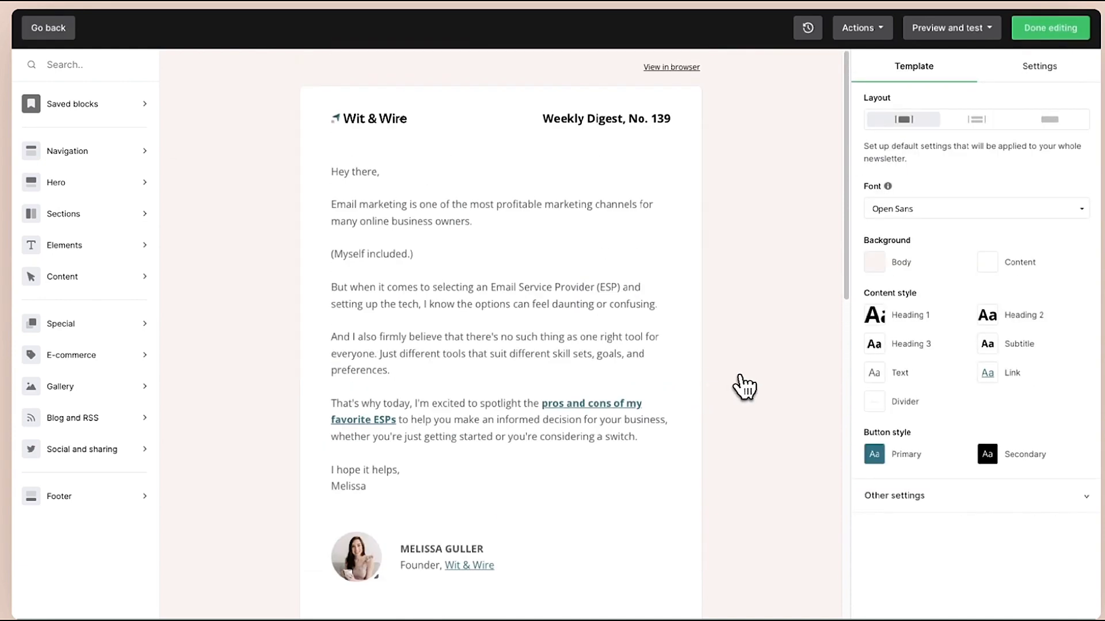
{"action": "left_click", "coordinate": [118, 170]}
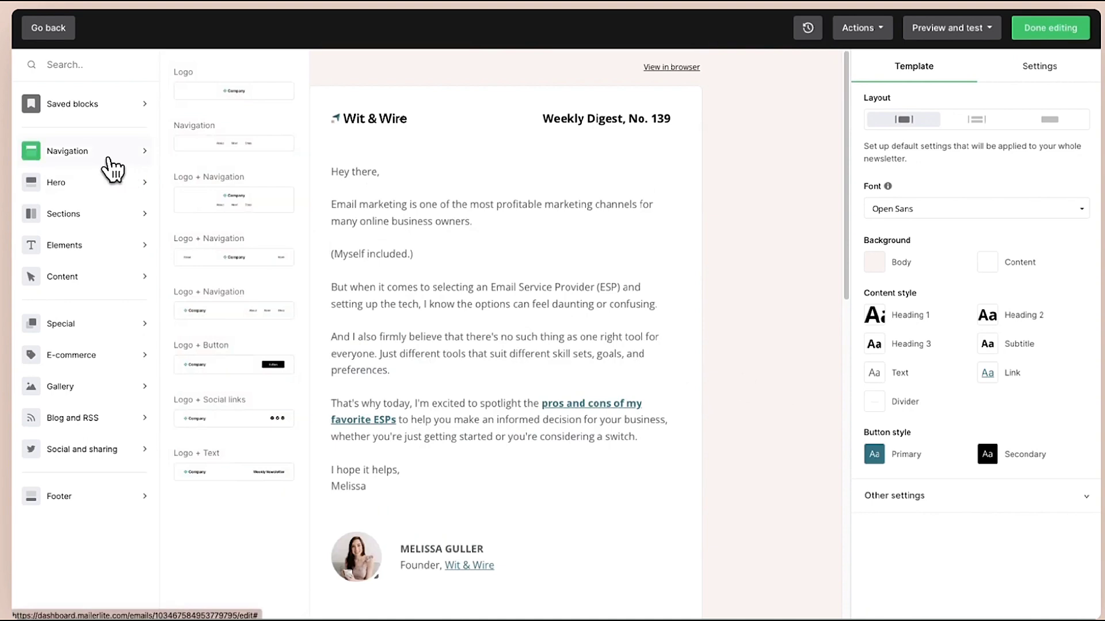
{"action": "left_click_drag", "start_coordinate": [222, 472], "coordinate": [409, 191]}
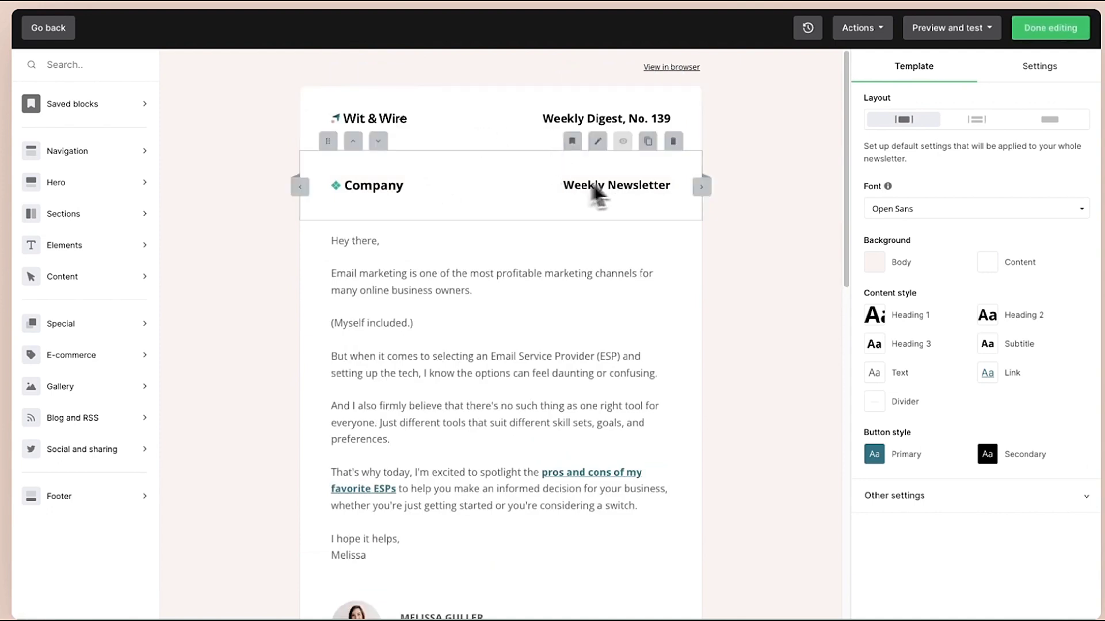
{"action": "left_click", "coordinate": [673, 142]}
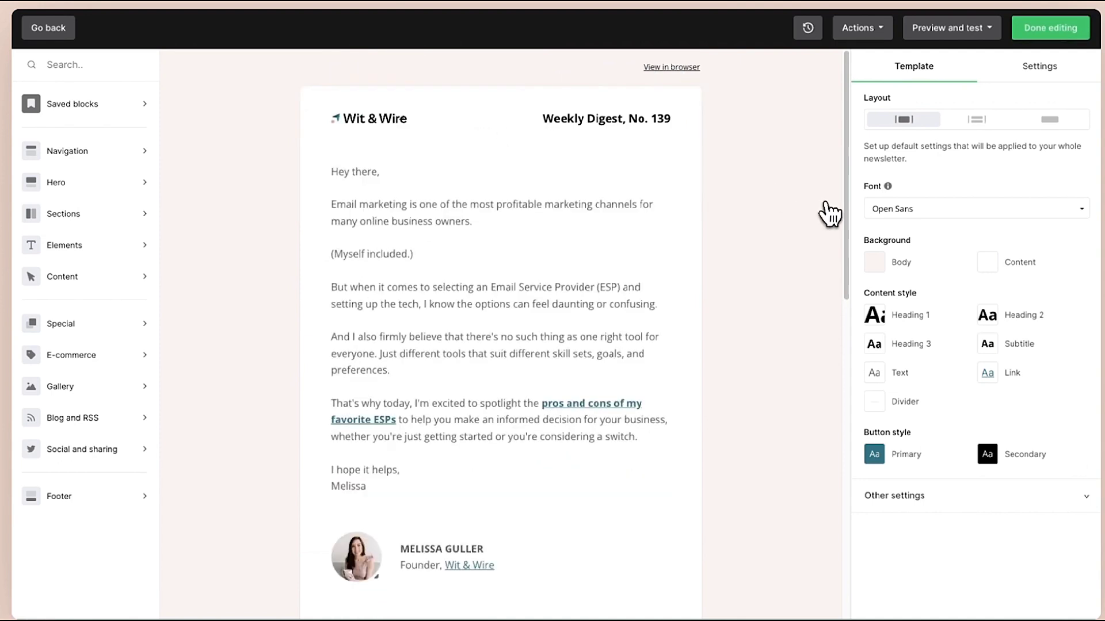
Step: Examine the letter's text block with its linked phrase, the Special block choices and the aligned signature block
{"action": "left_click", "coordinate": [618, 236]}
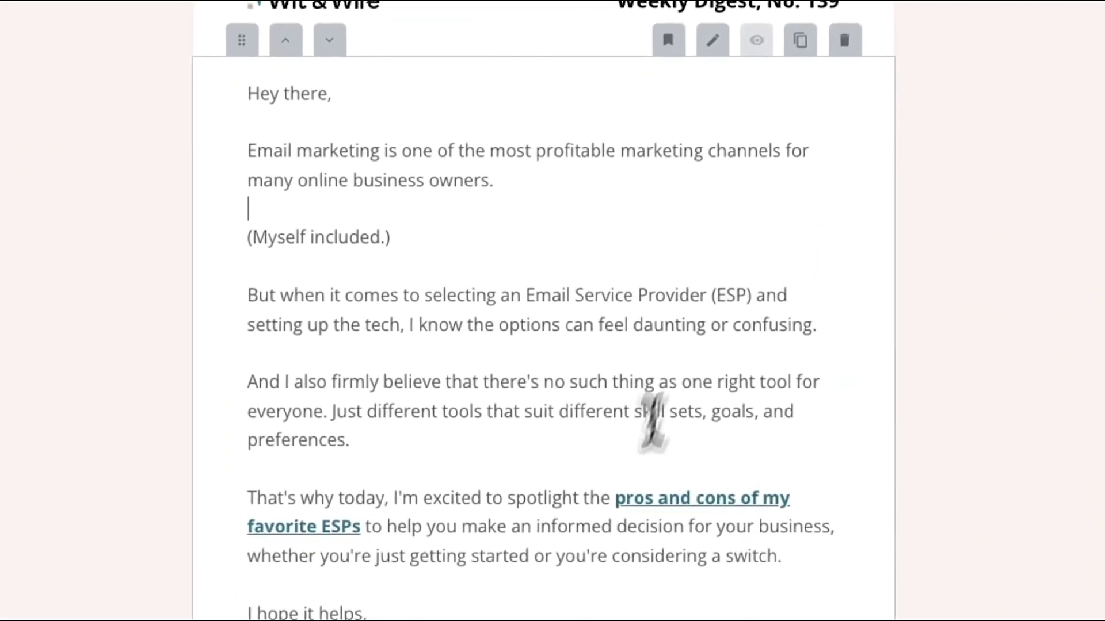
{"action": "left_click_drag", "start_coordinate": [792, 498], "coordinate": [360, 525]}
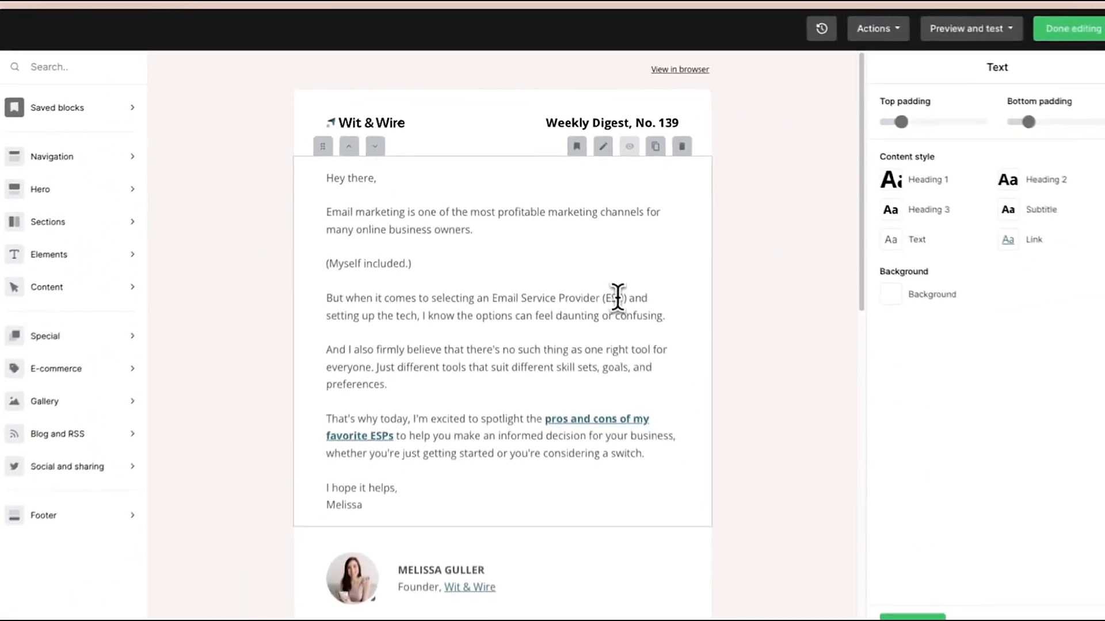
{"action": "scroll", "coordinate": [614, 293], "scroll_direction": "down", "scroll_amount": 6}
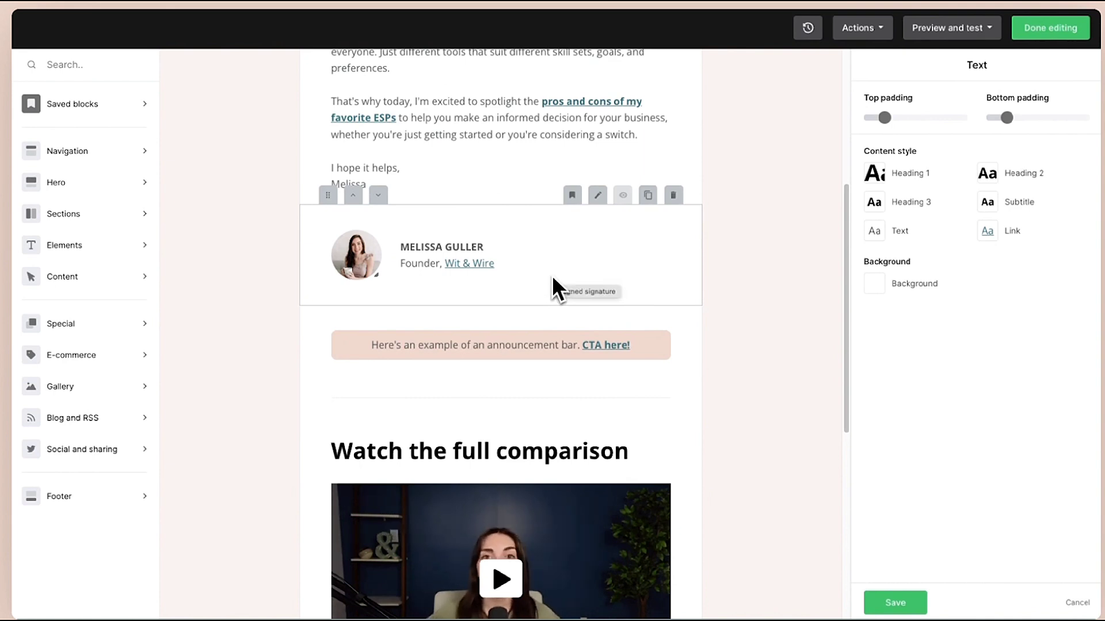
{"action": "left_click", "coordinate": [104, 324]}
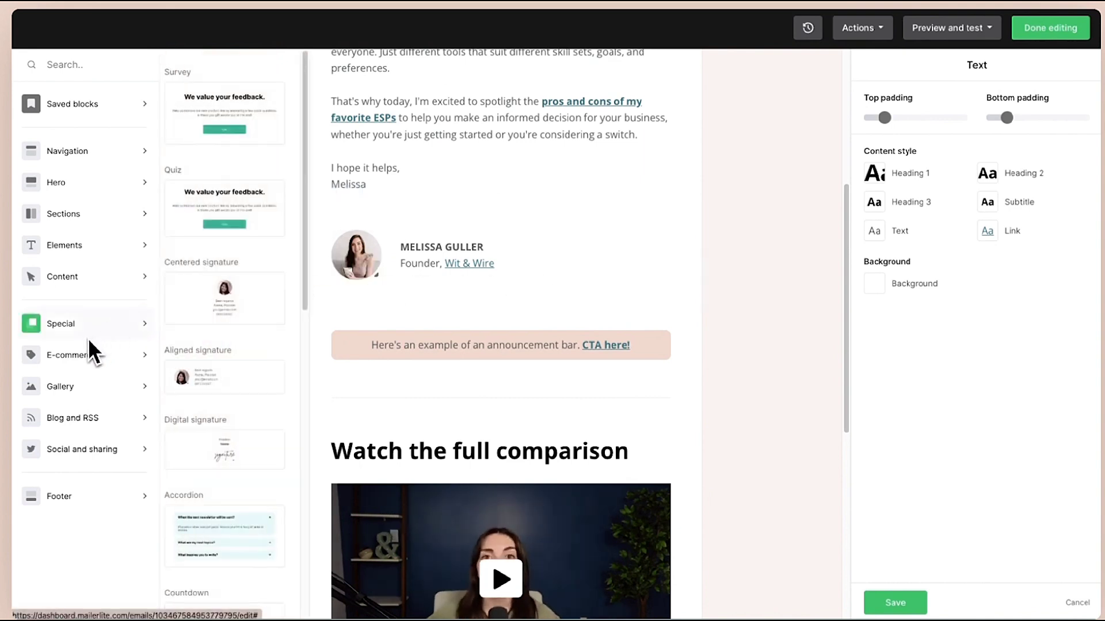
{"action": "left_click", "coordinate": [349, 276]}
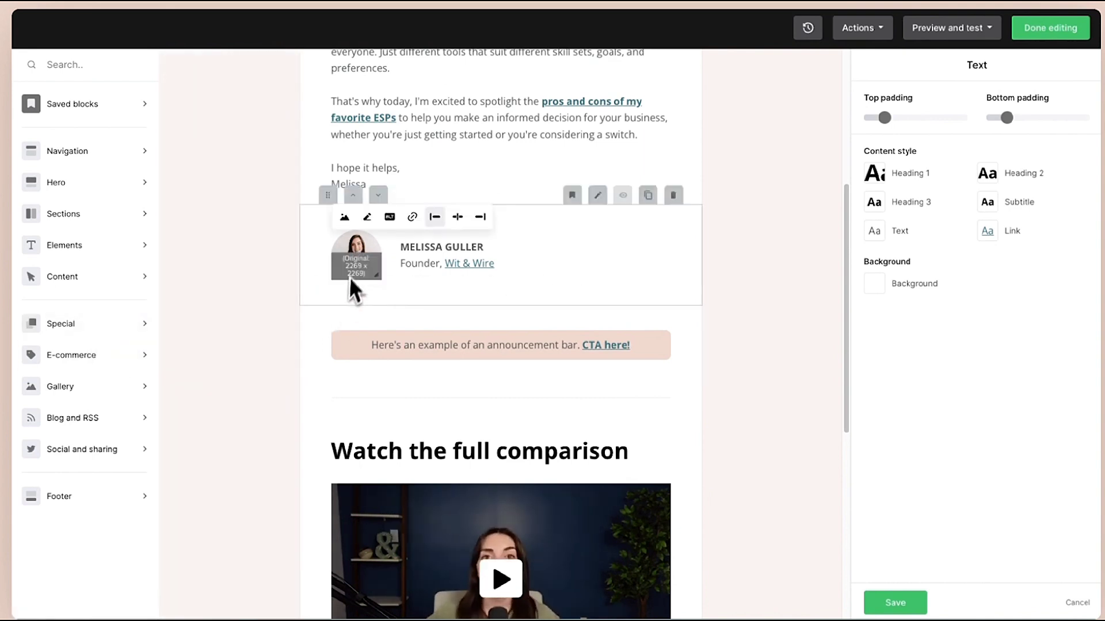
{"action": "left_click", "coordinate": [686, 387]}
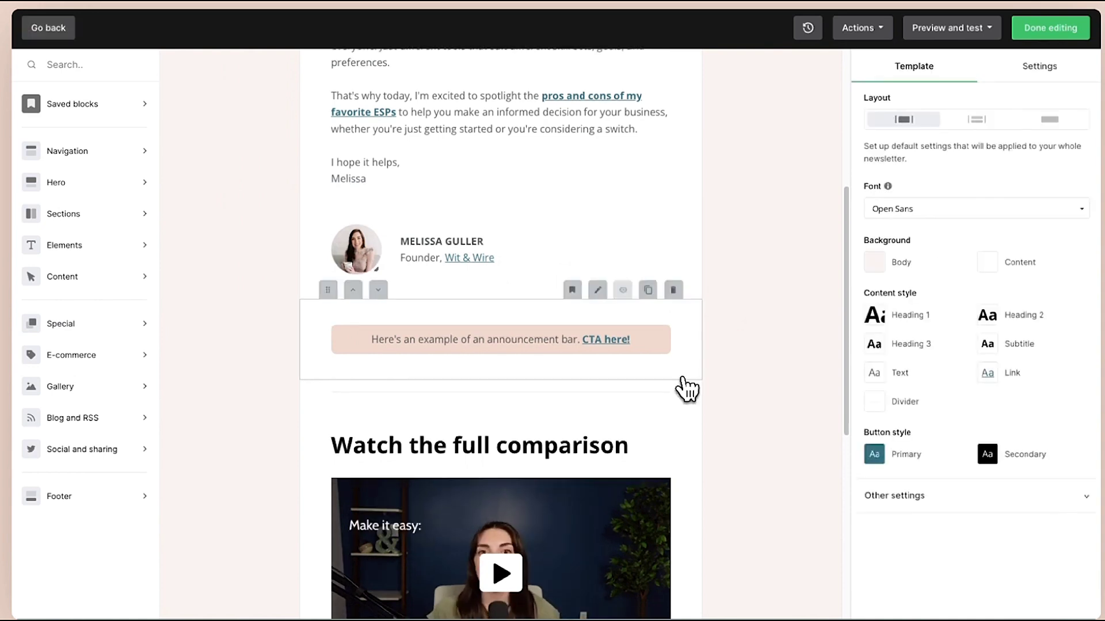
Step: Insert a Title + image content block between the divider and the "Watch the full comparison" section
{"action": "left_click", "coordinate": [118, 278]}
{"action": "scroll", "coordinate": [400, 402], "scroll_direction": "down", "scroll_amount": 4}
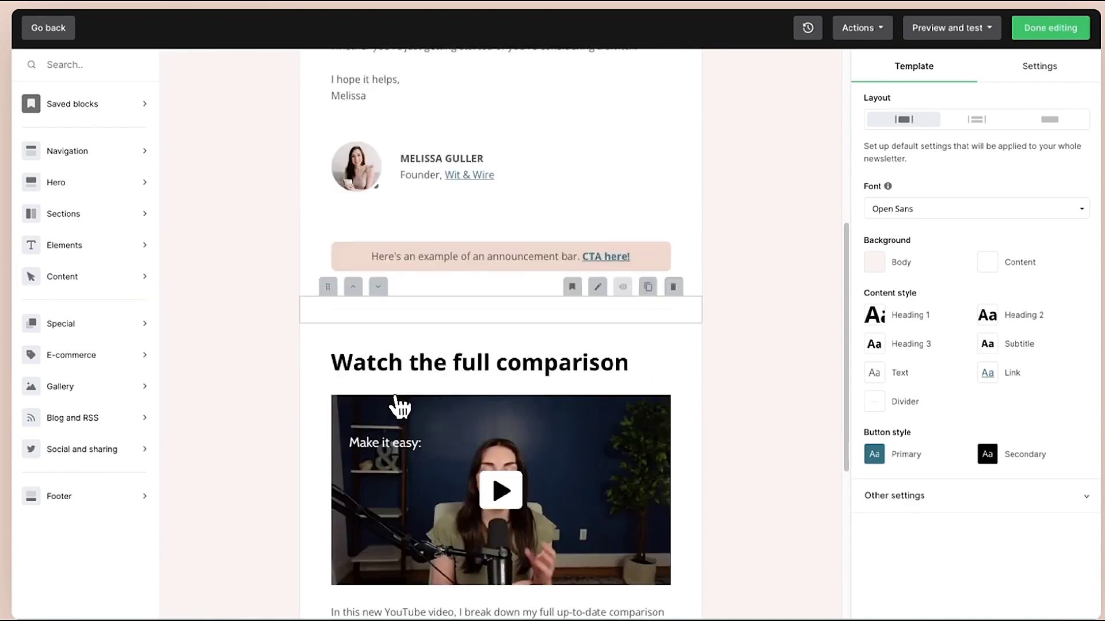
{"action": "mouse_move", "coordinate": [128, 278]}
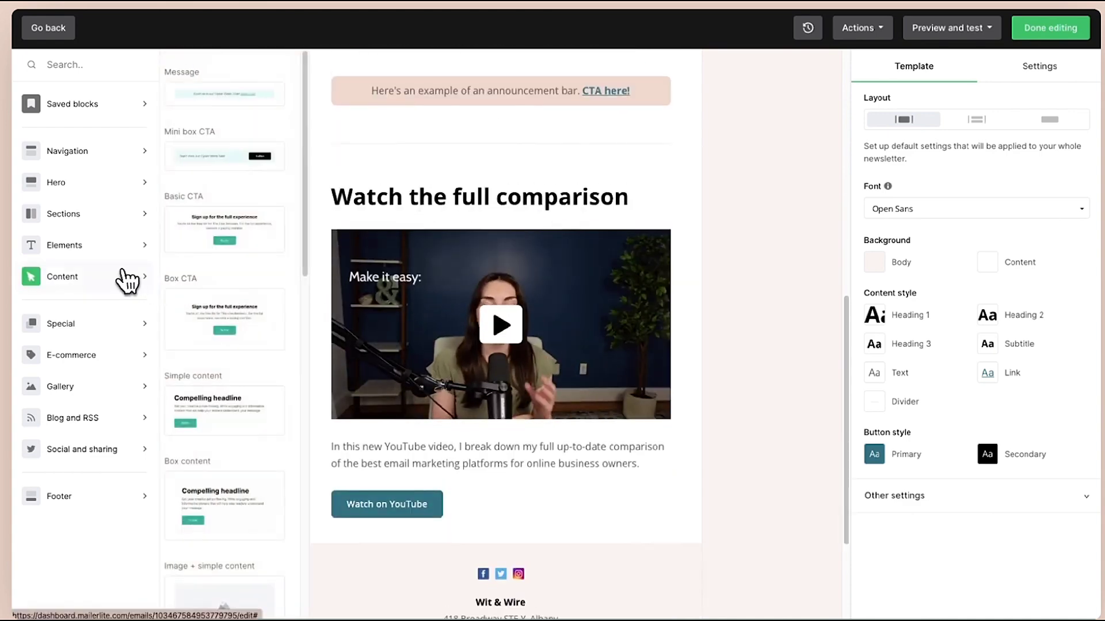
{"action": "scroll", "coordinate": [224, 312], "scroll_direction": "down", "scroll_amount": 1}
{"action": "scroll", "coordinate": [225, 312], "scroll_direction": "down", "scroll_amount": 3}
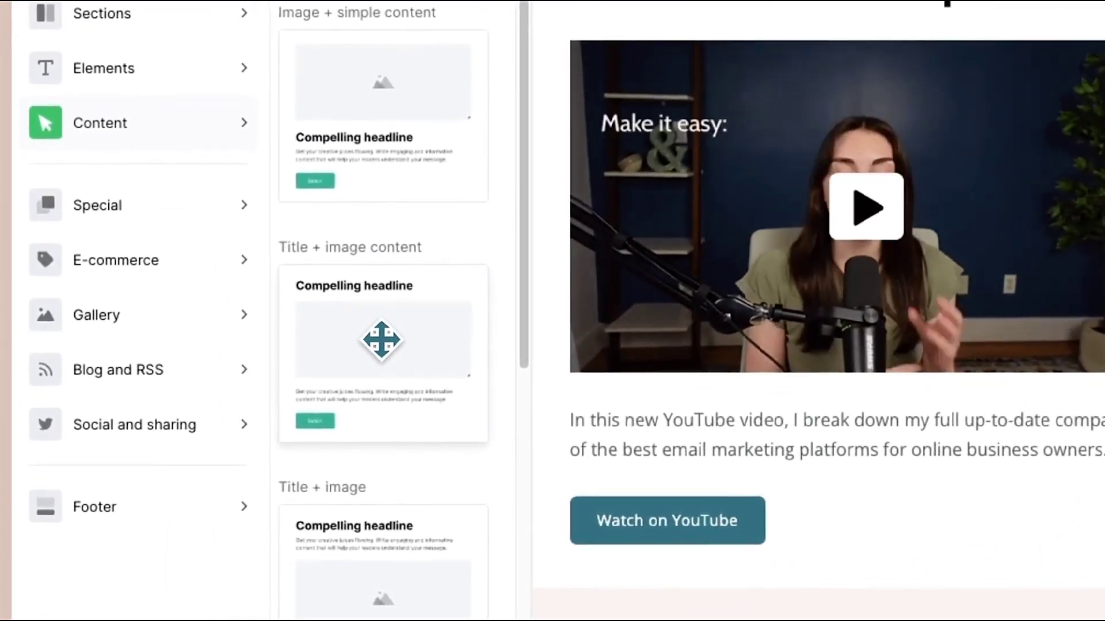
{"action": "left_click_drag", "start_coordinate": [359, 341], "coordinate": [409, 238]}
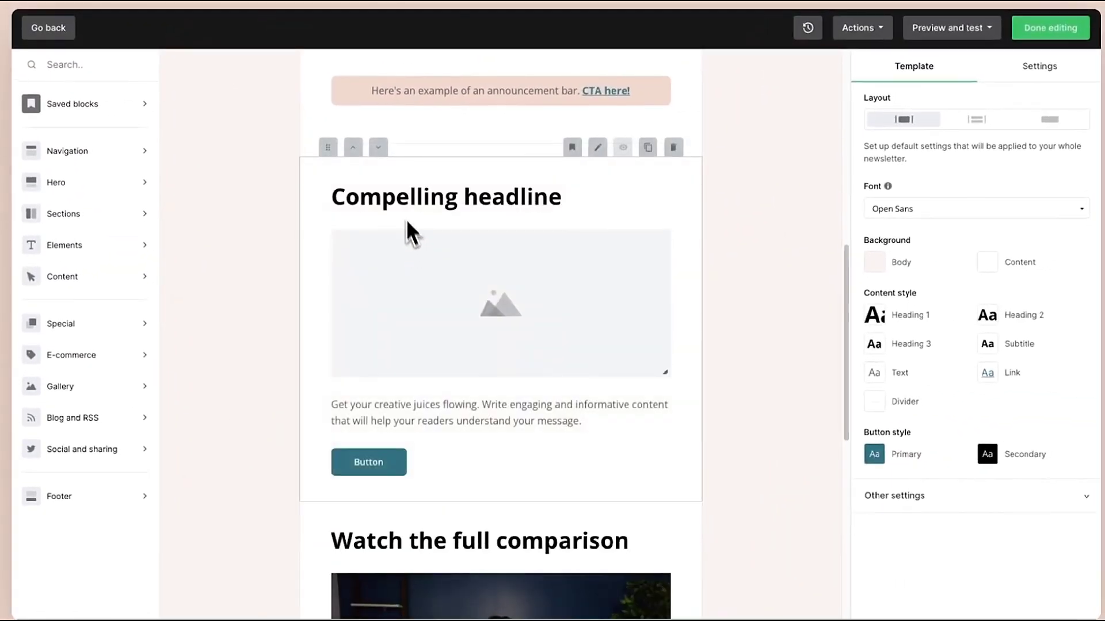
Step: Inspect the image, description and headline of the Title + image content block, and delete the block
{"action": "left_click", "coordinate": [484, 233]}
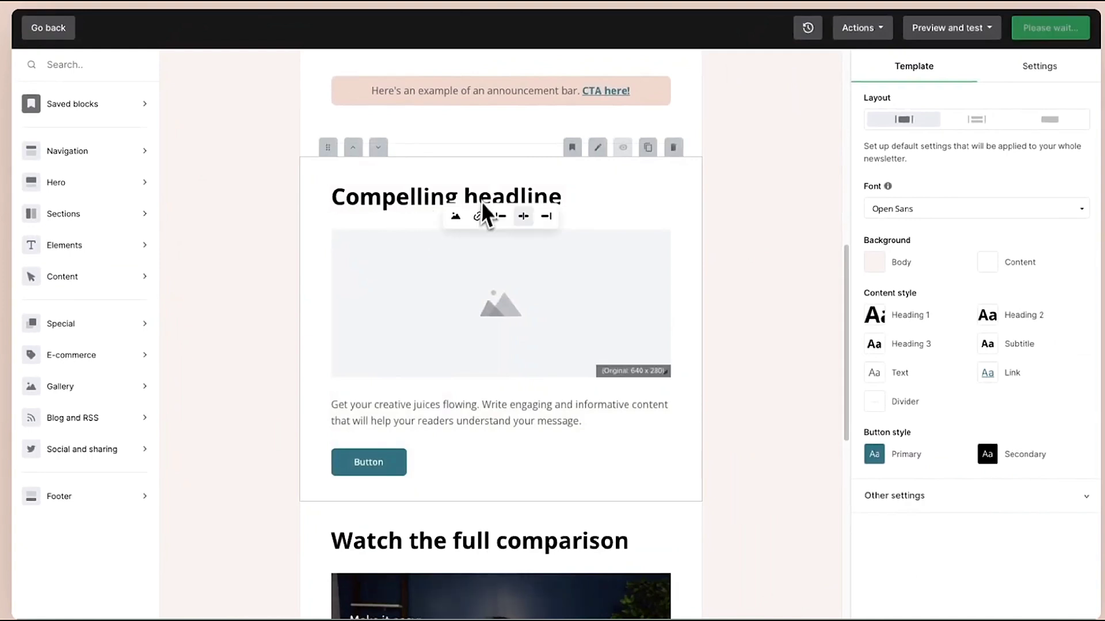
{"action": "left_click", "coordinate": [472, 405]}
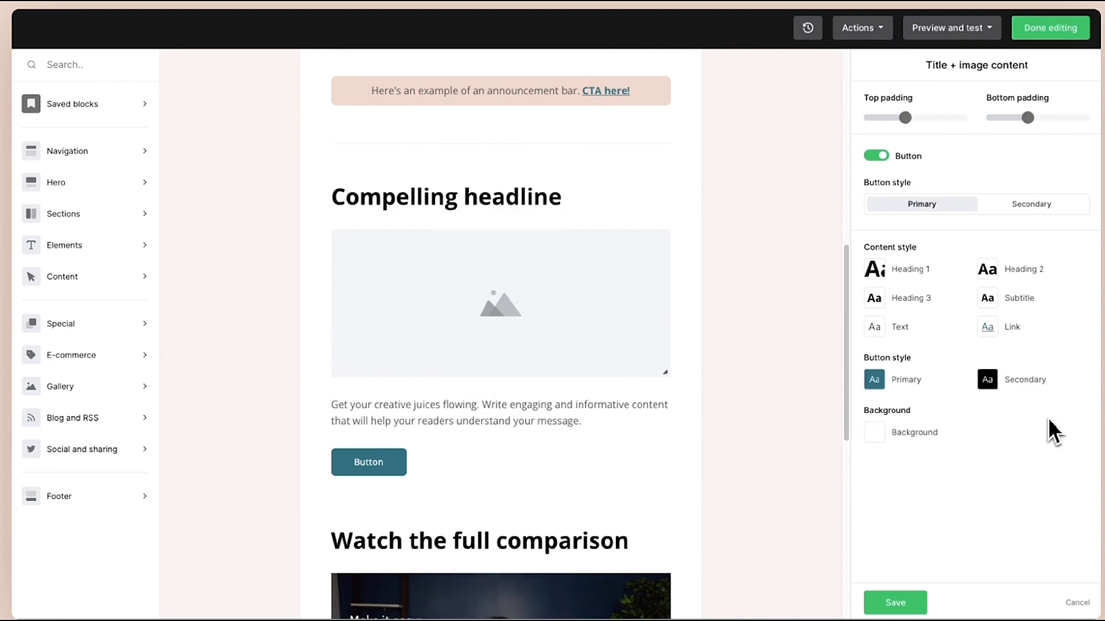
{"action": "left_click_drag", "start_coordinate": [668, 415], "coordinate": [343, 400]}
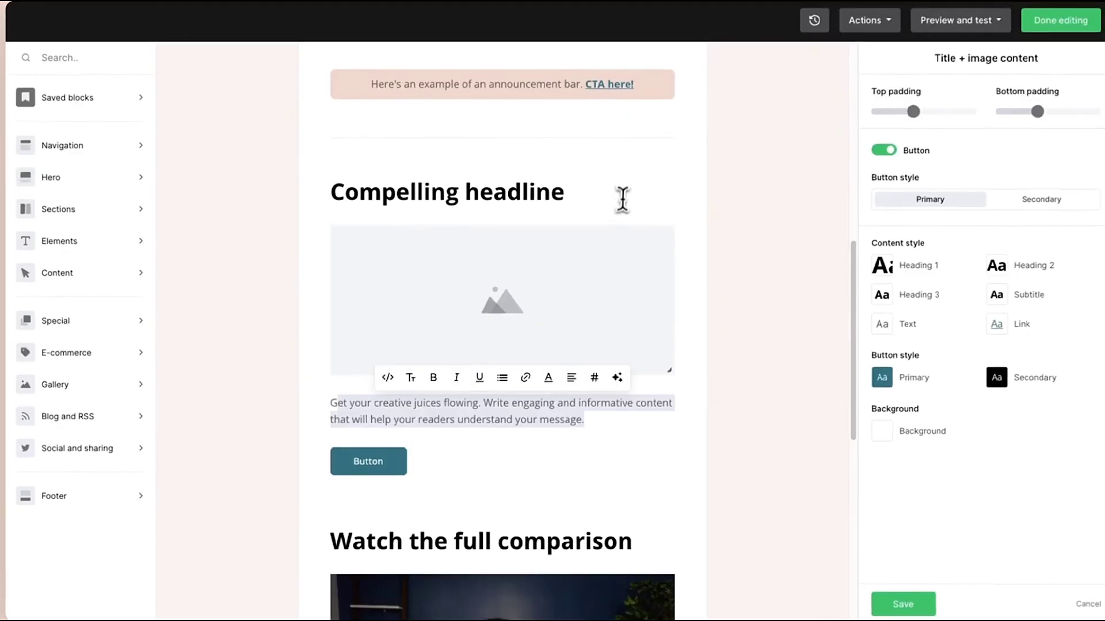
{"action": "left_click", "coordinate": [646, 192]}
{"action": "left_click", "coordinate": [672, 148]}
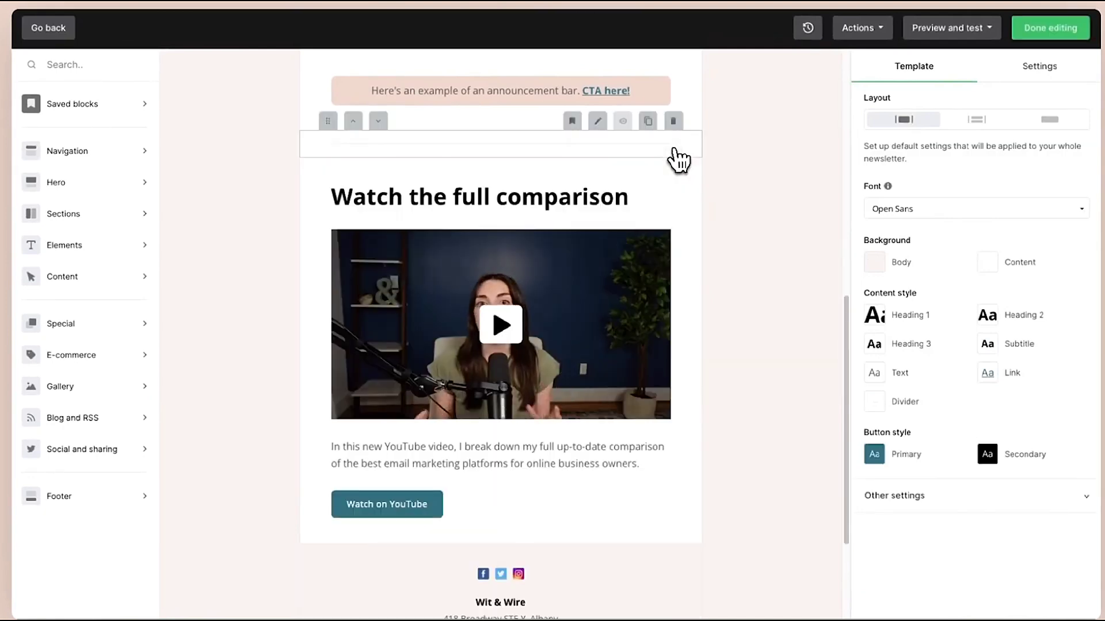
Step: Review the available footer blocks and open the settings of the newsletter's centered footer
{"action": "scroll", "coordinate": [771, 195], "scroll_direction": "down", "scroll_amount": 3}
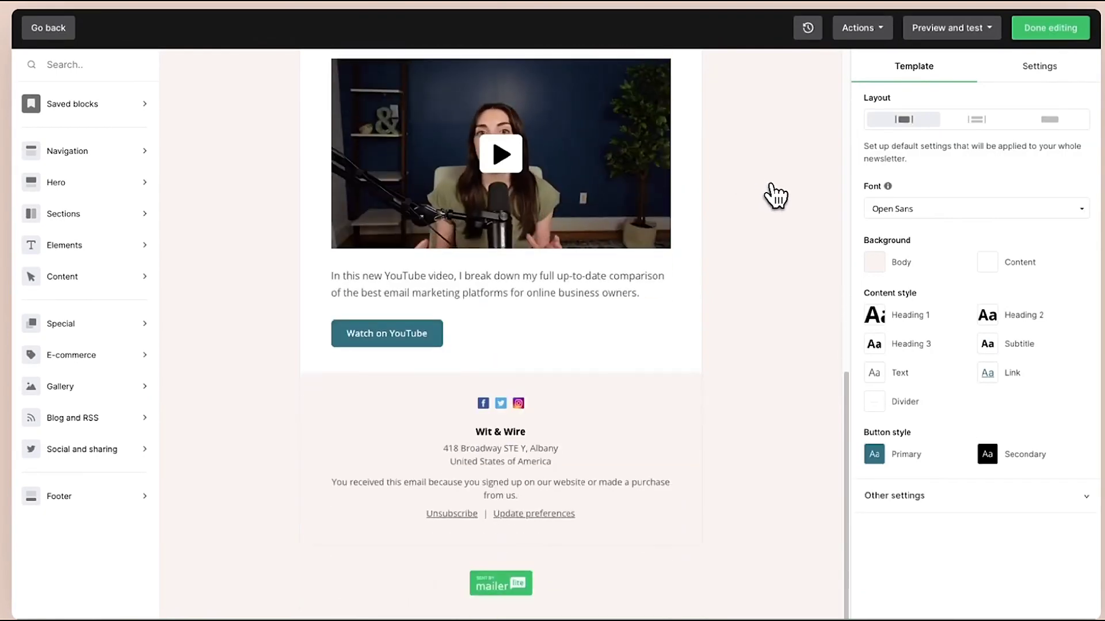
{"action": "left_click", "coordinate": [53, 498]}
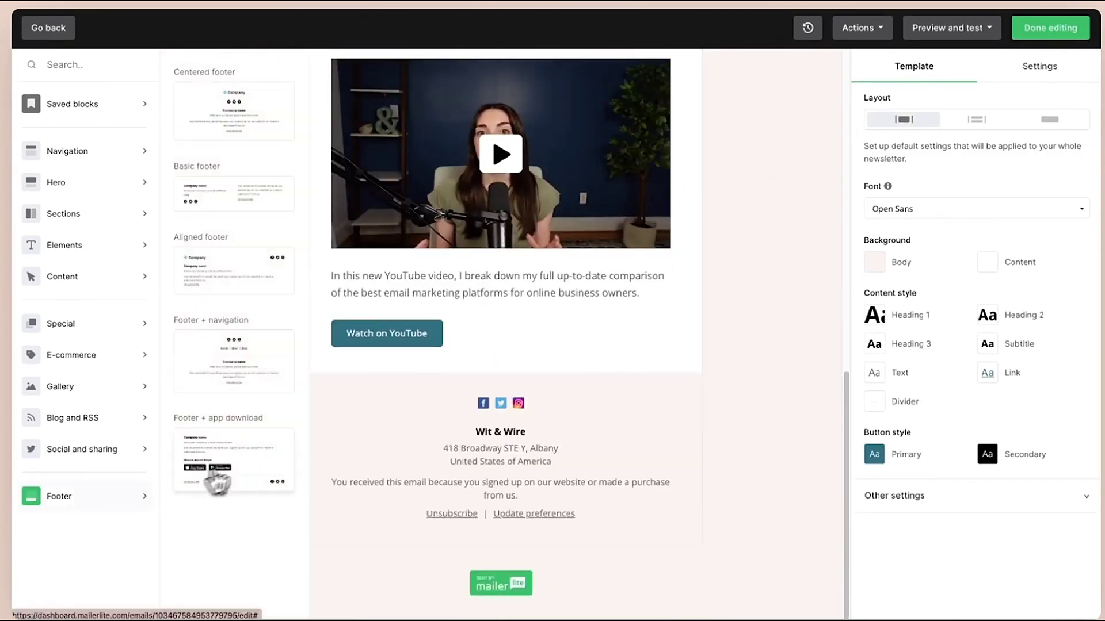
{"action": "left_click", "coordinate": [234, 111]}
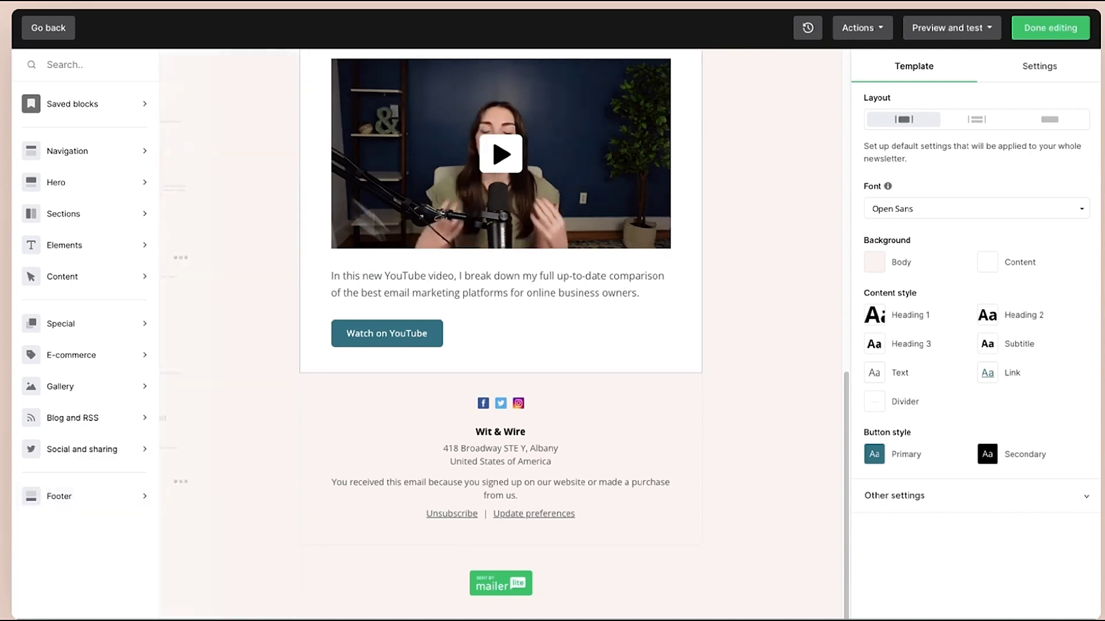
{"action": "left_click", "coordinate": [623, 422]}
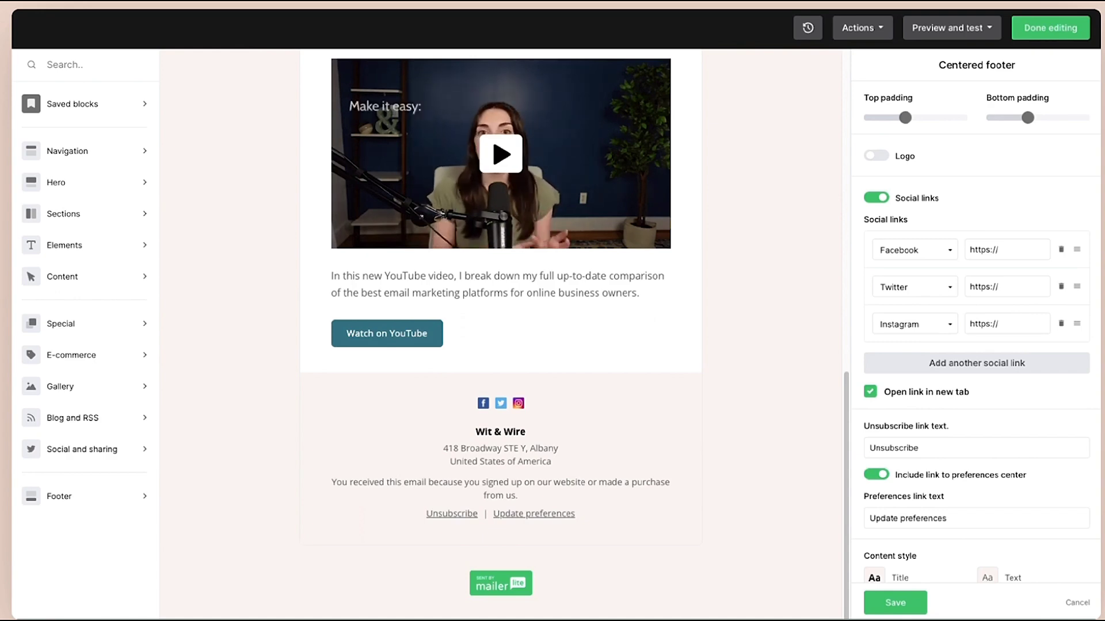
Step: Check the newsletter's preview and test options, and finish editing to reach the campaign review
{"action": "scroll", "coordinate": [819, 384], "scroll_direction": "up", "scroll_amount": 15}
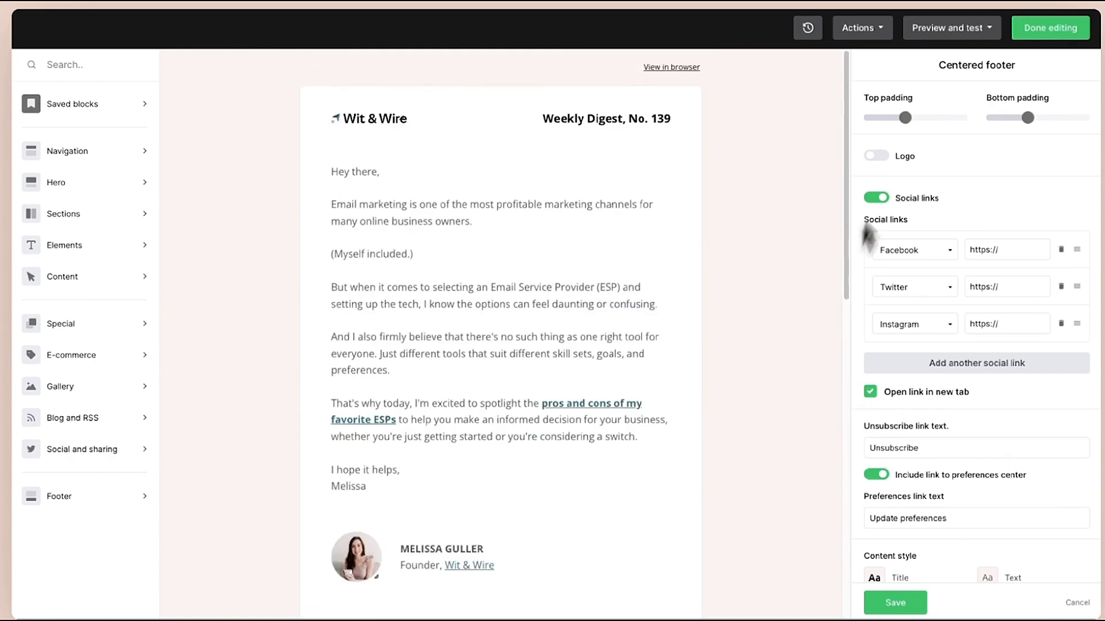
{"action": "left_click", "coordinate": [948, 28]}
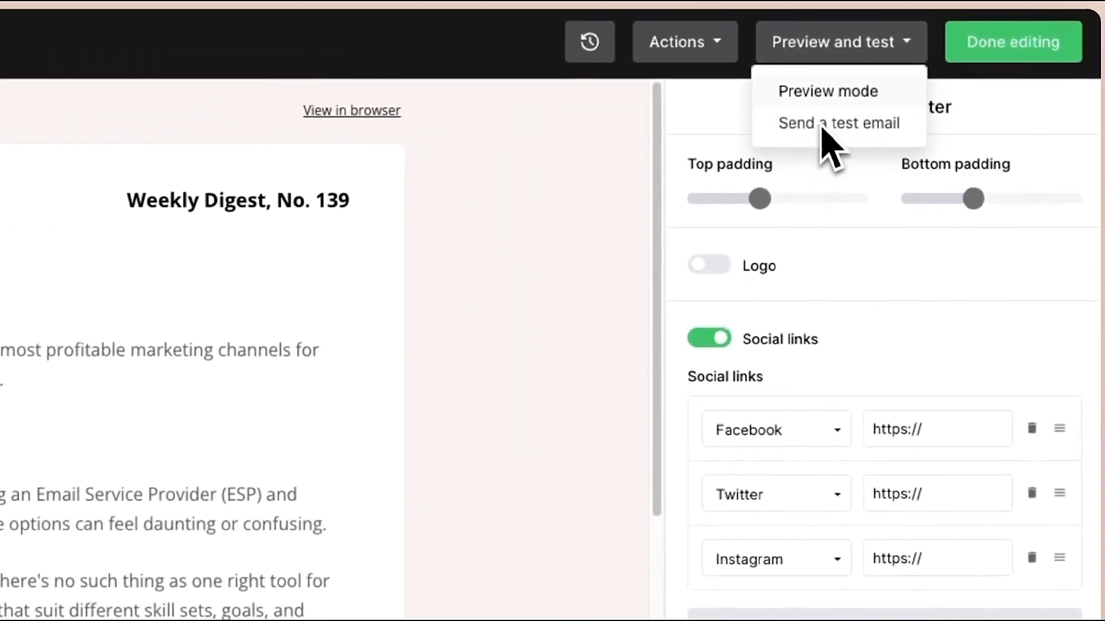
{"action": "left_click", "coordinate": [1033, 41]}
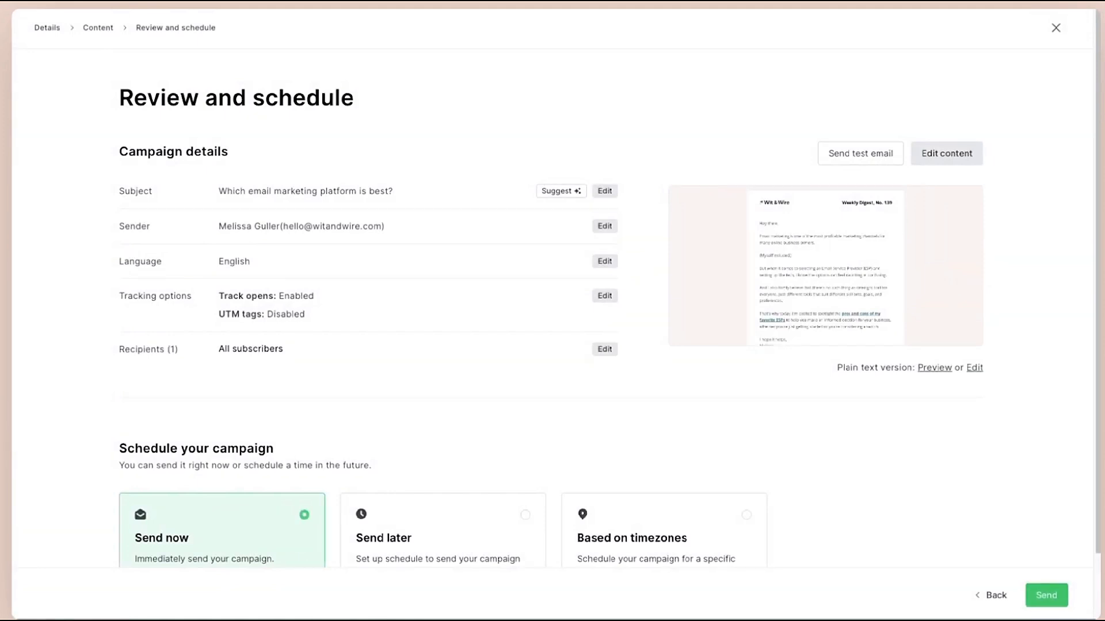
Step: Set the campaign to be sent later, on 2023-11-09
{"action": "scroll", "coordinate": [260, 533], "scroll_direction": "down", "scroll_amount": 2}
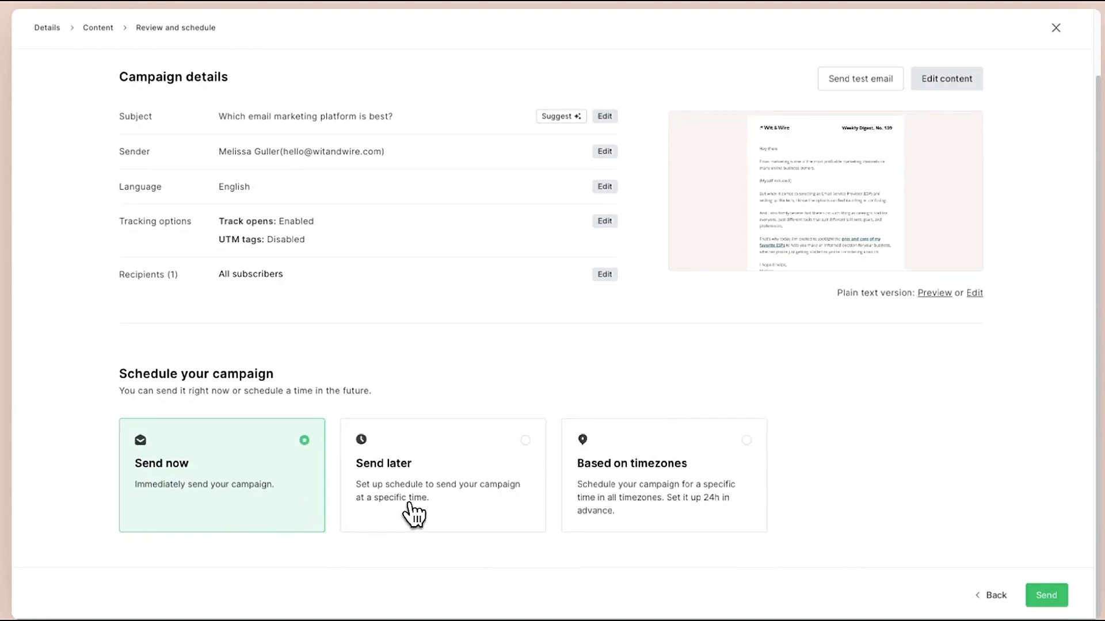
{"action": "left_click", "coordinate": [456, 506]}
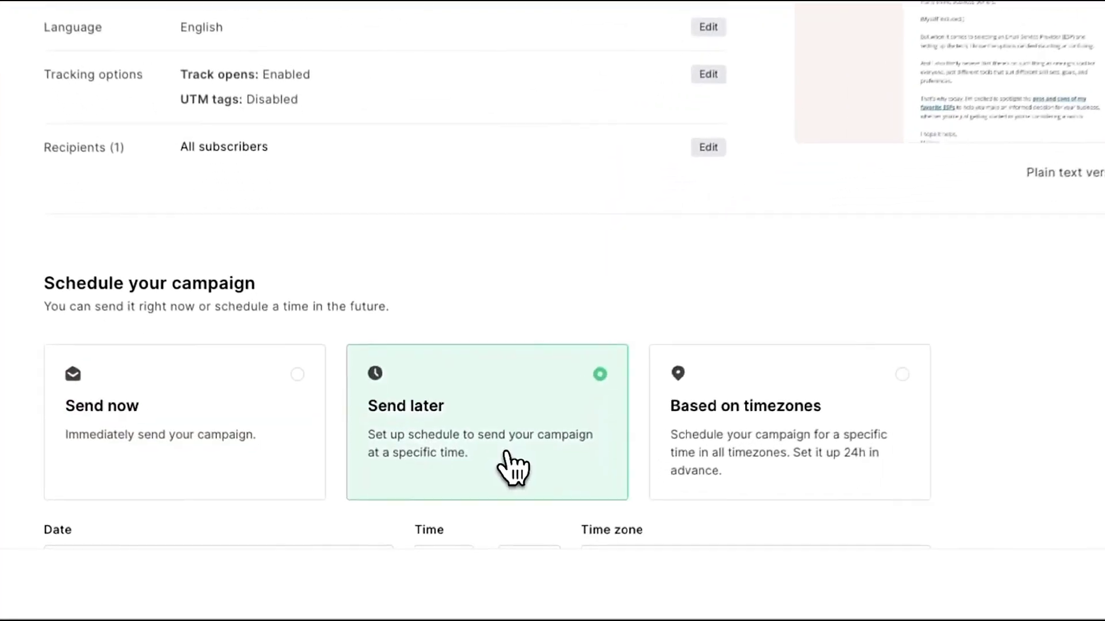
{"action": "left_click", "coordinate": [304, 486]}
{"action": "left_click", "coordinate": [323, 297]}
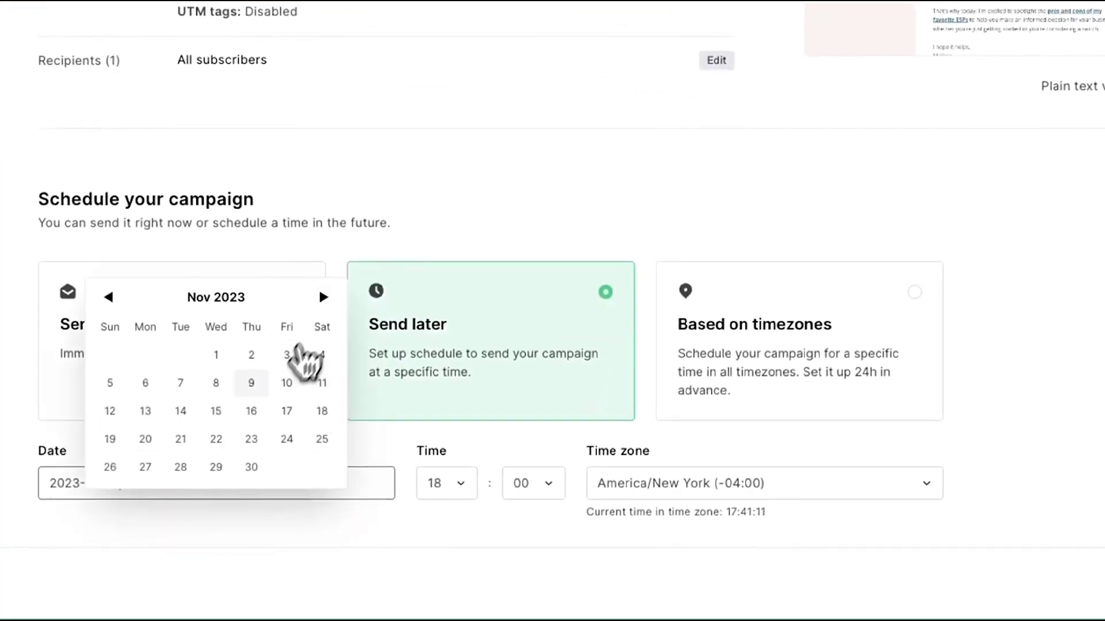
{"action": "left_click", "coordinate": [252, 382]}
Step: Set the sending time to 11:00 and schedule the campaign
{"action": "left_click", "coordinate": [444, 484]}
{"action": "scroll", "coordinate": [450, 391], "scroll_direction": "up", "scroll_amount": 8}
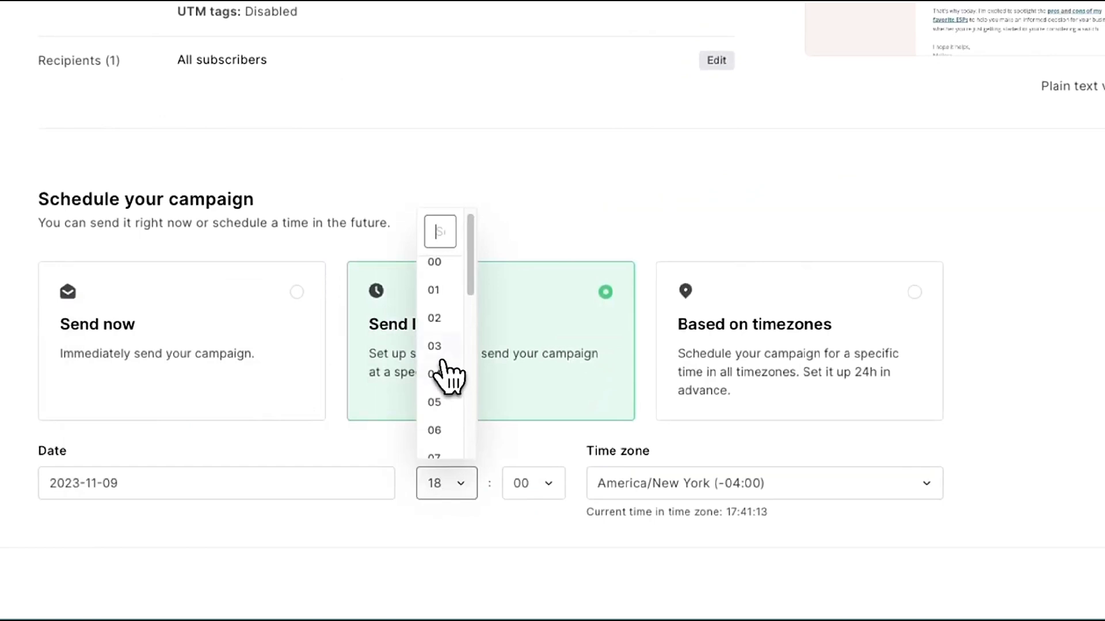
{"action": "scroll", "coordinate": [446, 396], "scroll_direction": "down", "scroll_amount": 1}
{"action": "scroll", "coordinate": [449, 403], "scroll_direction": "down", "scroll_amount": 3}
{"action": "left_click", "coordinate": [444, 393]}
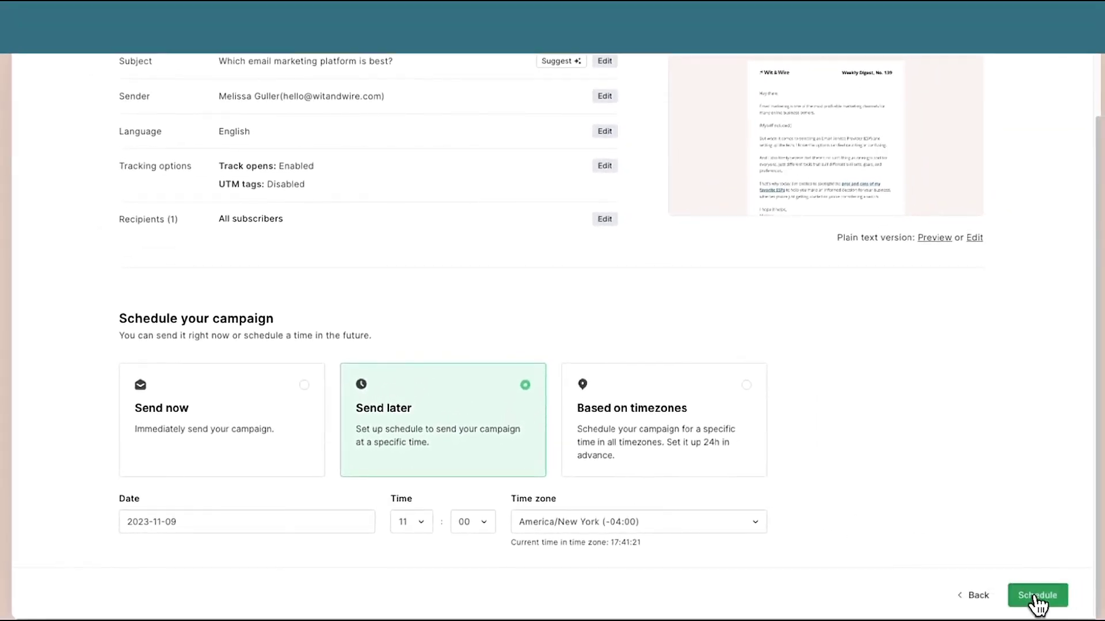
{"action": "left_click", "coordinate": [1036, 596]}
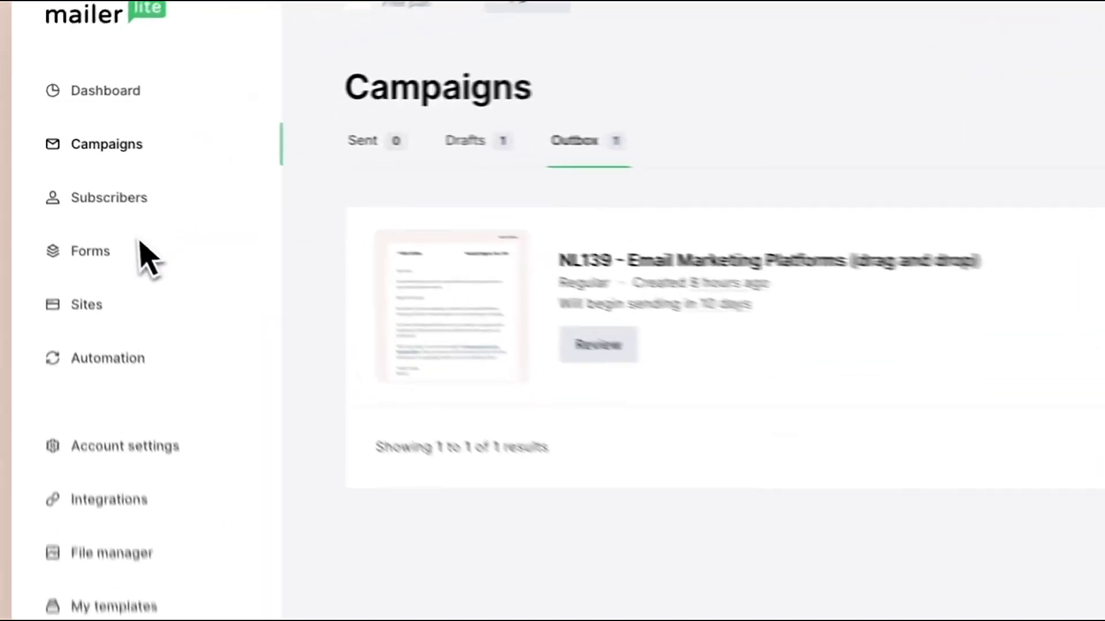
Step: Visit the forms overview and create a landing page site named "Download - Email Marketing Toolkit"
{"action": "left_click", "coordinate": [118, 275]}
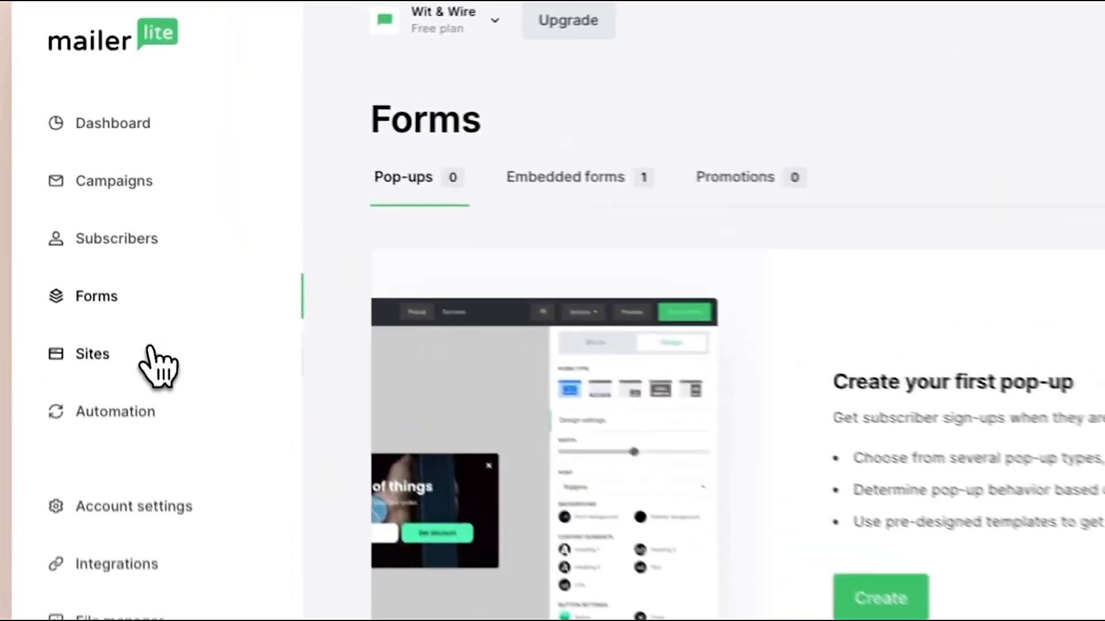
{"action": "left_click", "coordinate": [99, 236]}
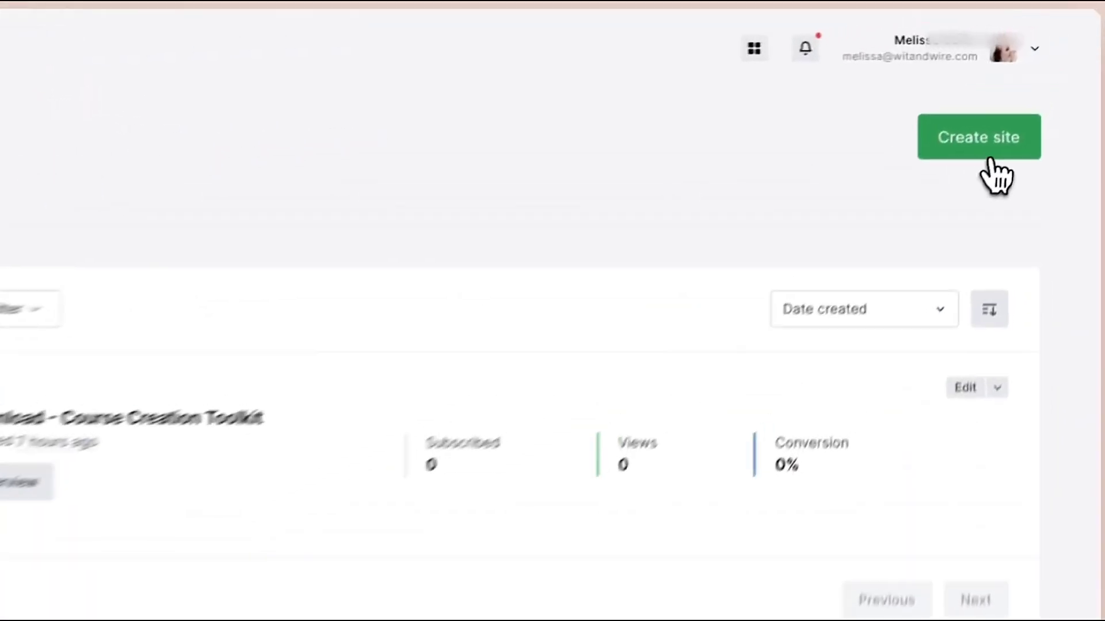
{"action": "left_click", "coordinate": [1021, 89]}
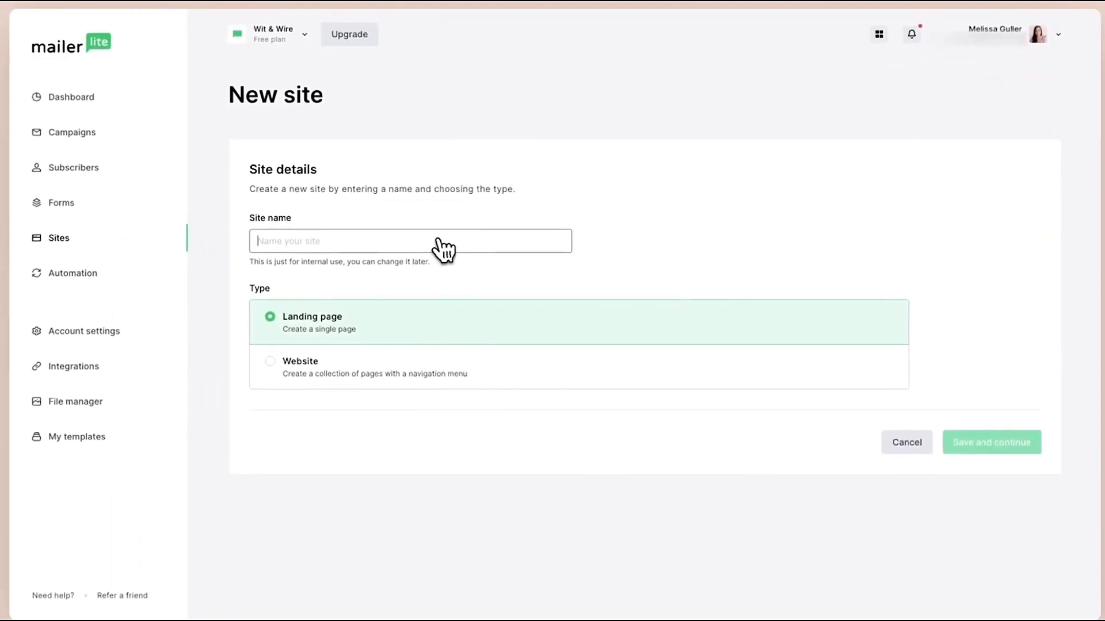
{"action": "left_click", "coordinate": [305, 296]}
{"action": "type", "text": "Downloa"}
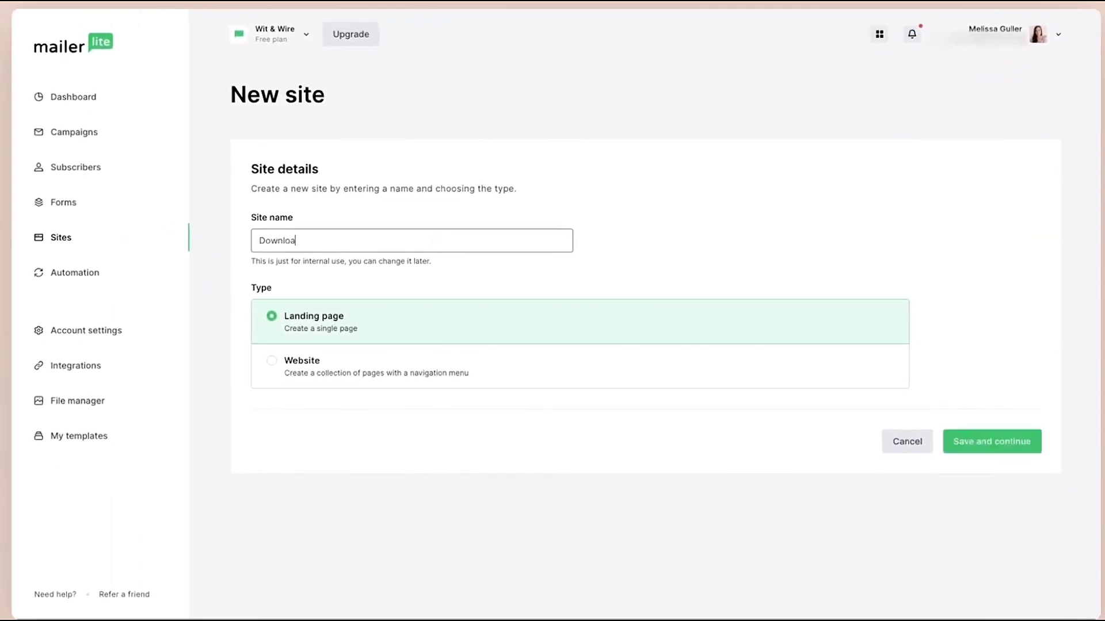
{"action": "type", "text": "d - Email Marketing Toolkit"}
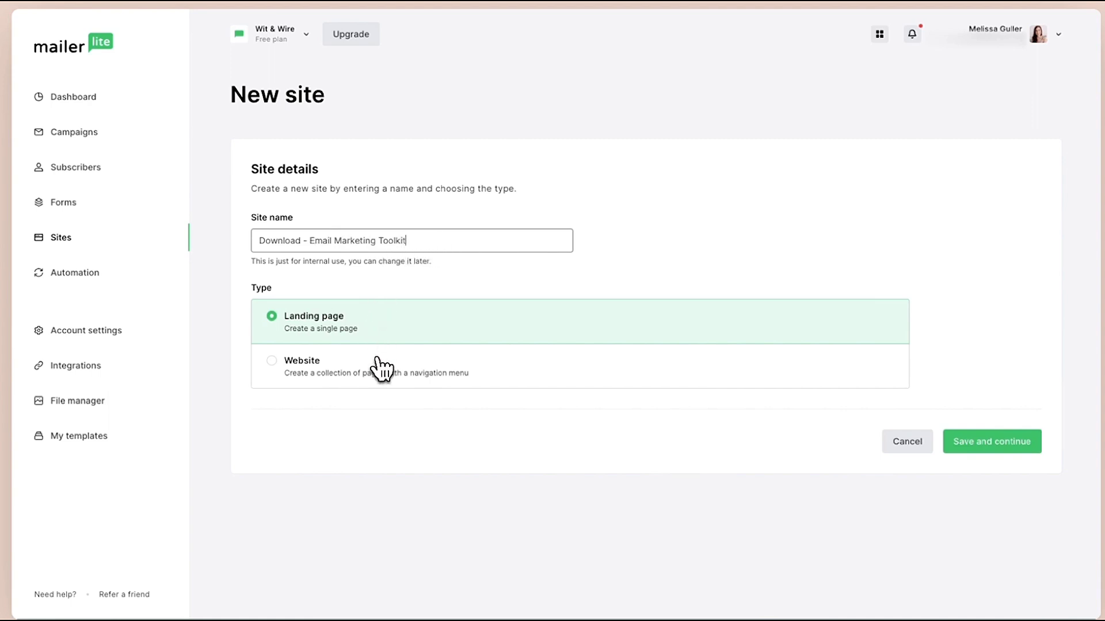
{"action": "left_click", "coordinate": [1038, 442]}
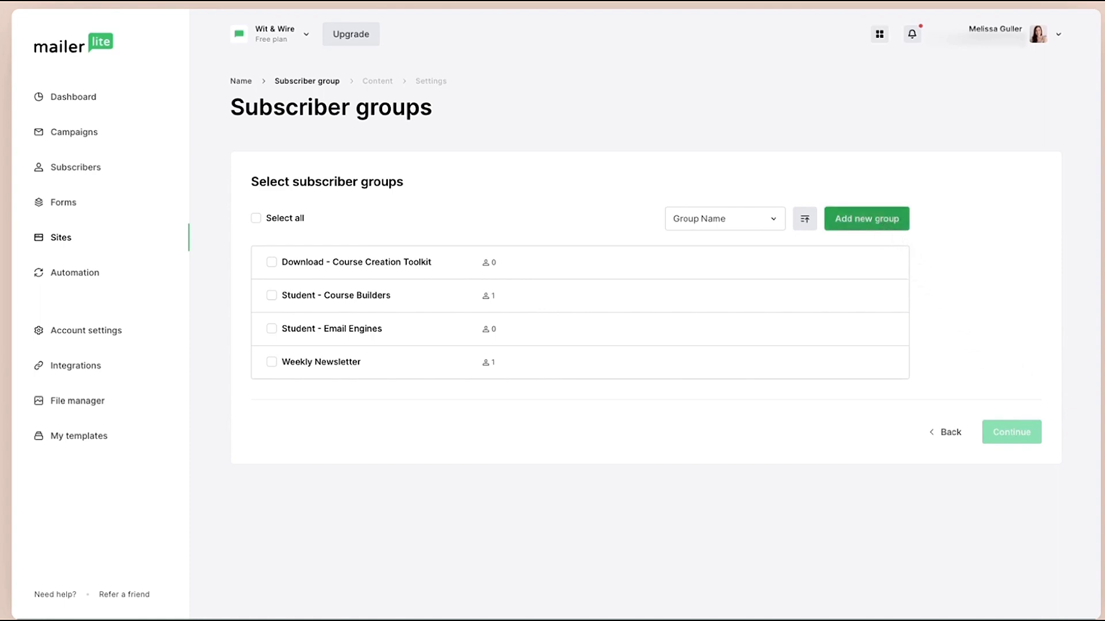
Step: Add a subscriber group named "Download - Email Marketing Toolkit" and continue the site setup with it selected
{"action": "left_click", "coordinate": [886, 227]}
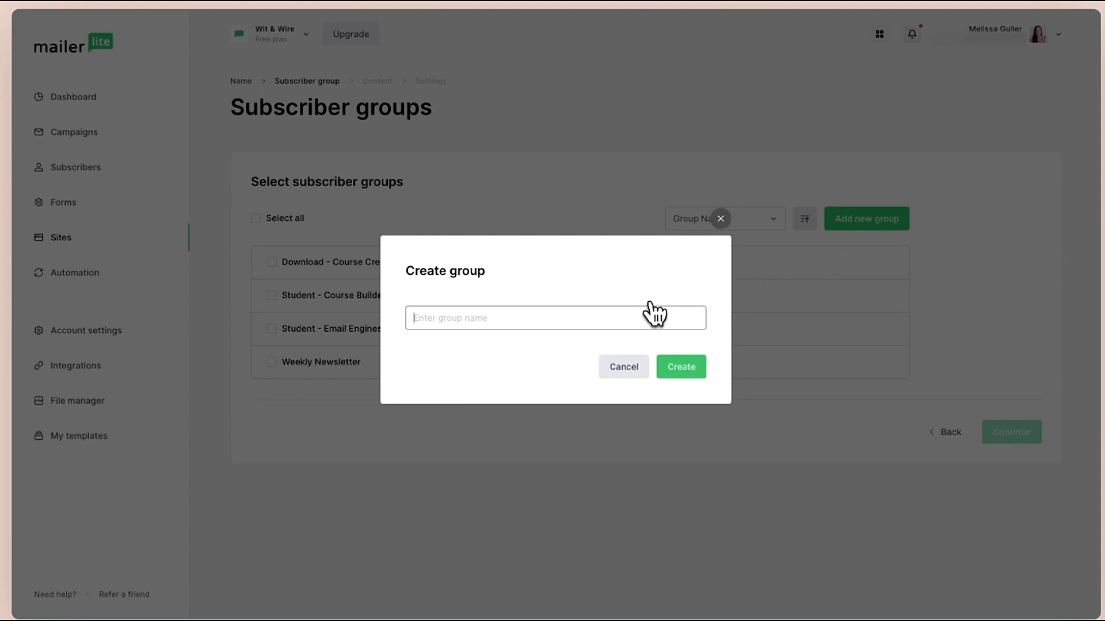
{"action": "type", "text": "Download"}
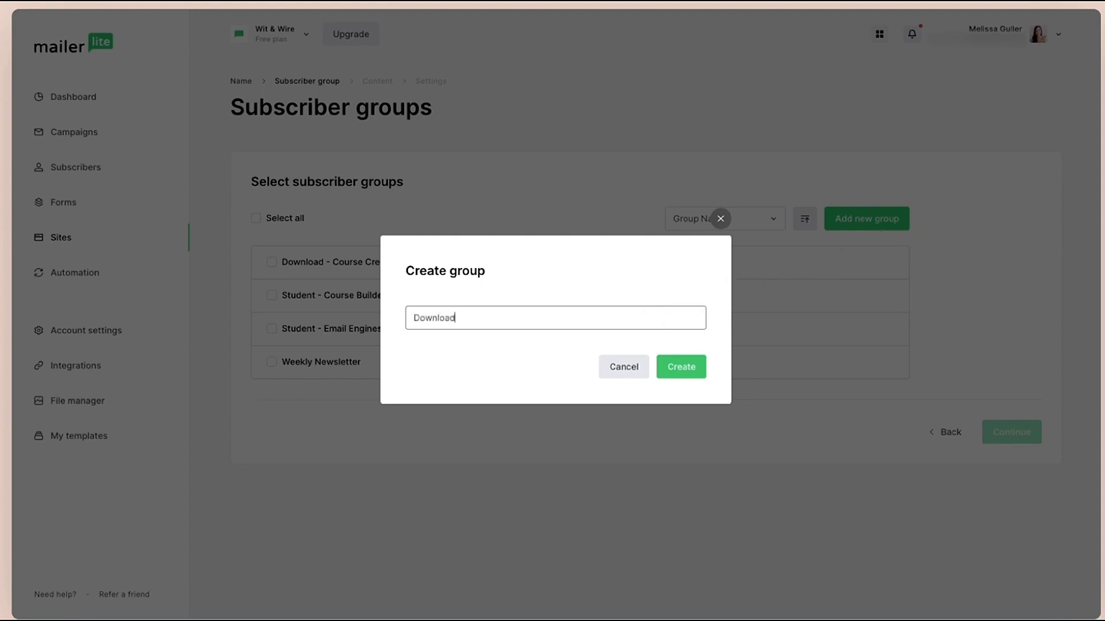
{"action": "type", "text": " - Email Marketing Toolkit"}
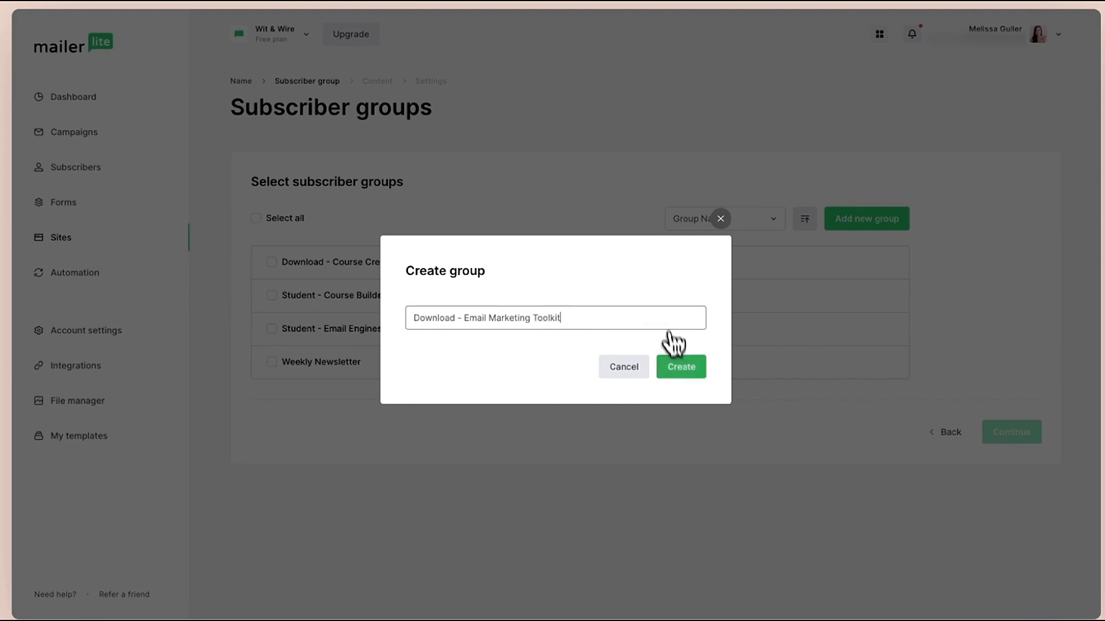
{"action": "left_click", "coordinate": [679, 371]}
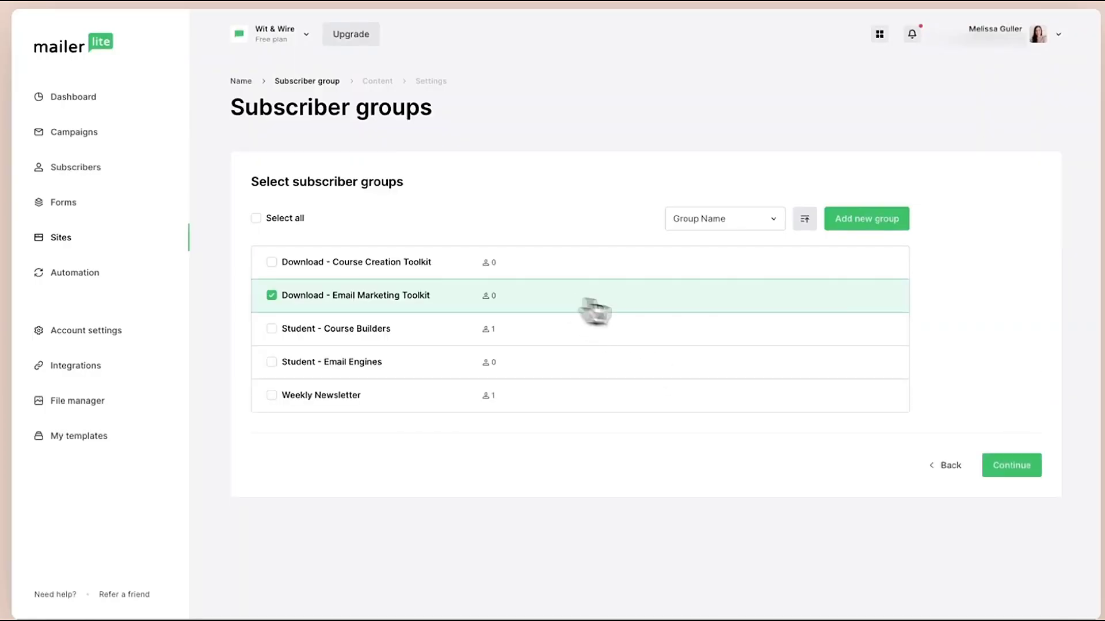
{"action": "left_click", "coordinate": [987, 460]}
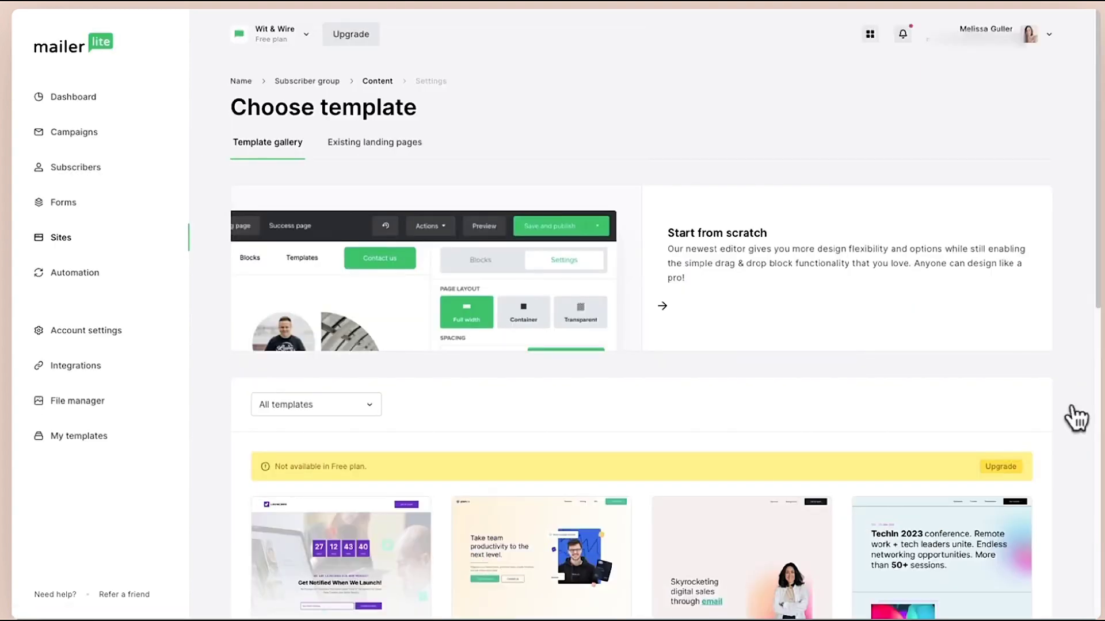
Step: Browse the landing page template gallery and the existing landing pages available as a starting point
{"action": "mouse_move", "coordinate": [905, 300]}
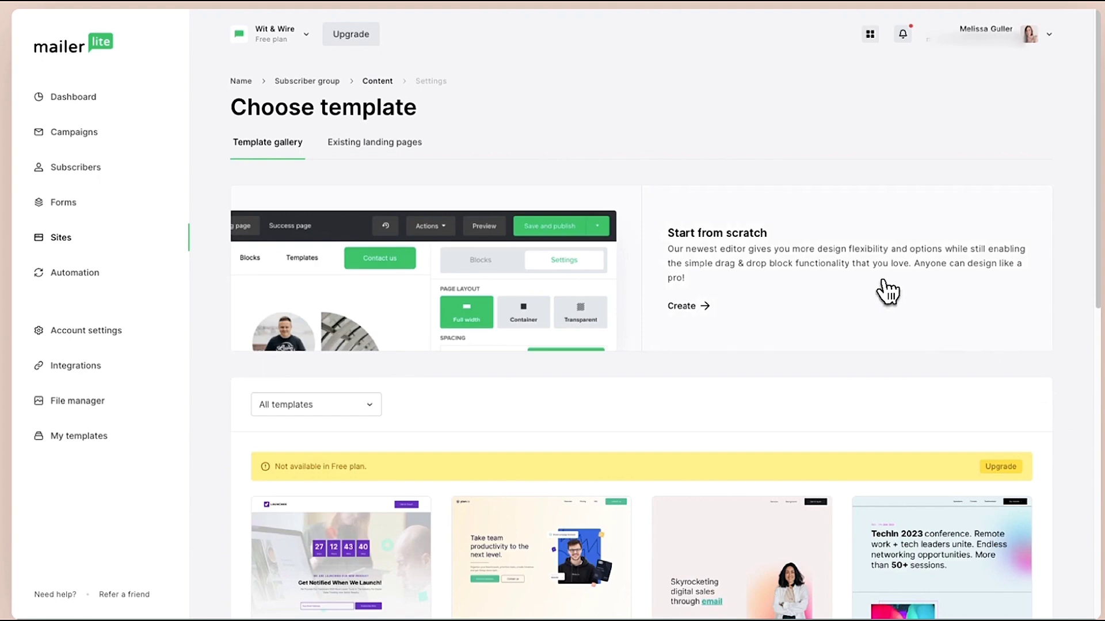
{"action": "scroll", "coordinate": [887, 292], "scroll_direction": "down", "scroll_amount": 5}
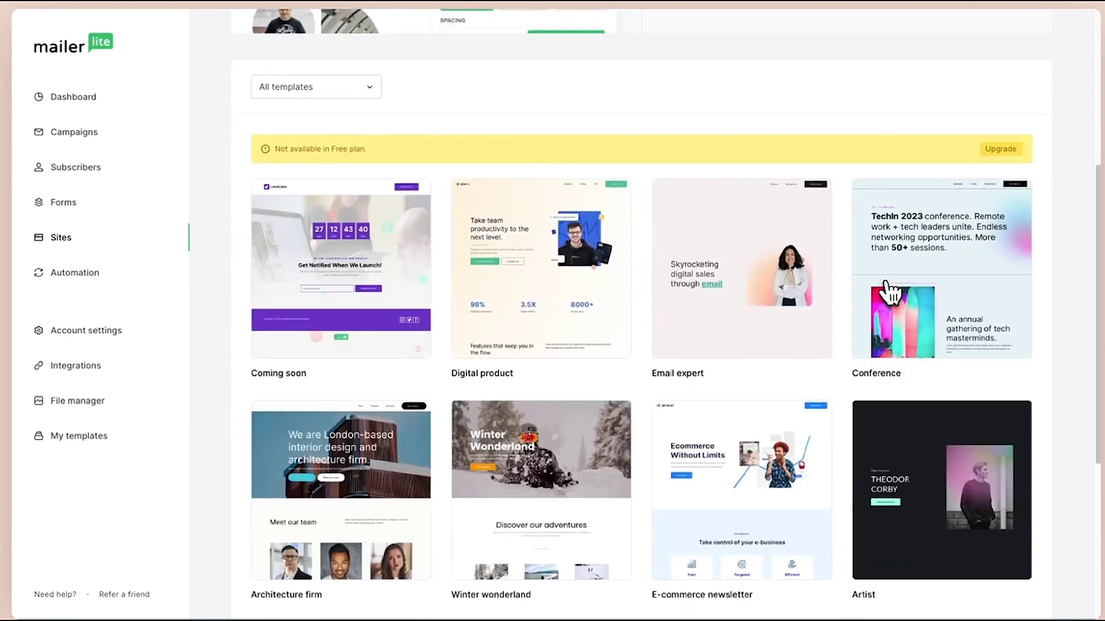
{"action": "scroll", "coordinate": [887, 292], "scroll_direction": "down", "scroll_amount": 5}
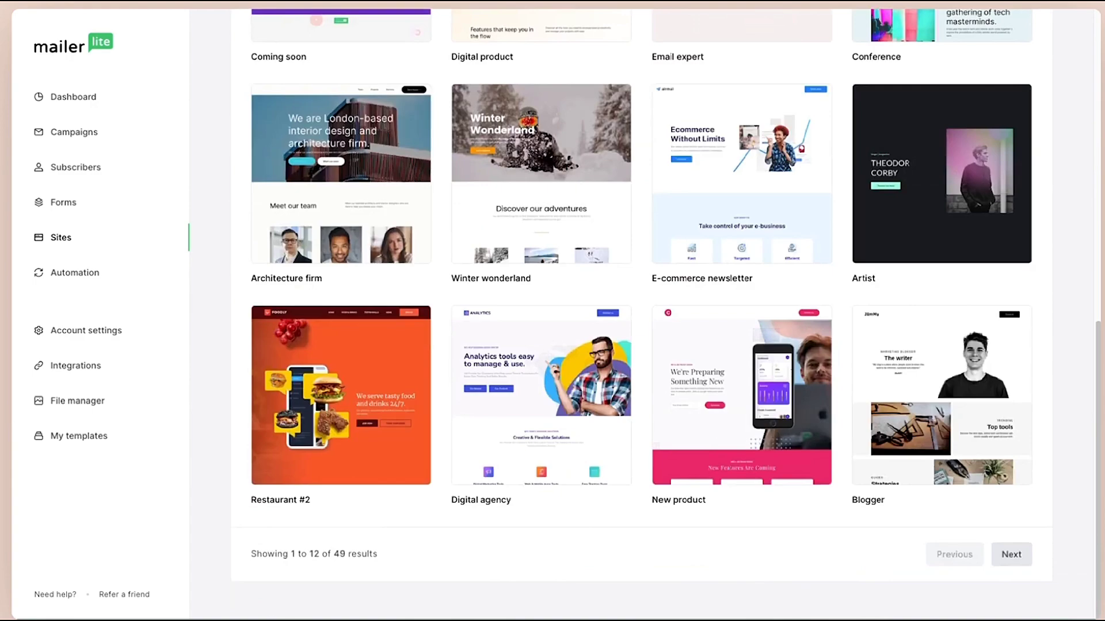
{"action": "scroll", "coordinate": [890, 293], "scroll_direction": "up", "scroll_amount": 10}
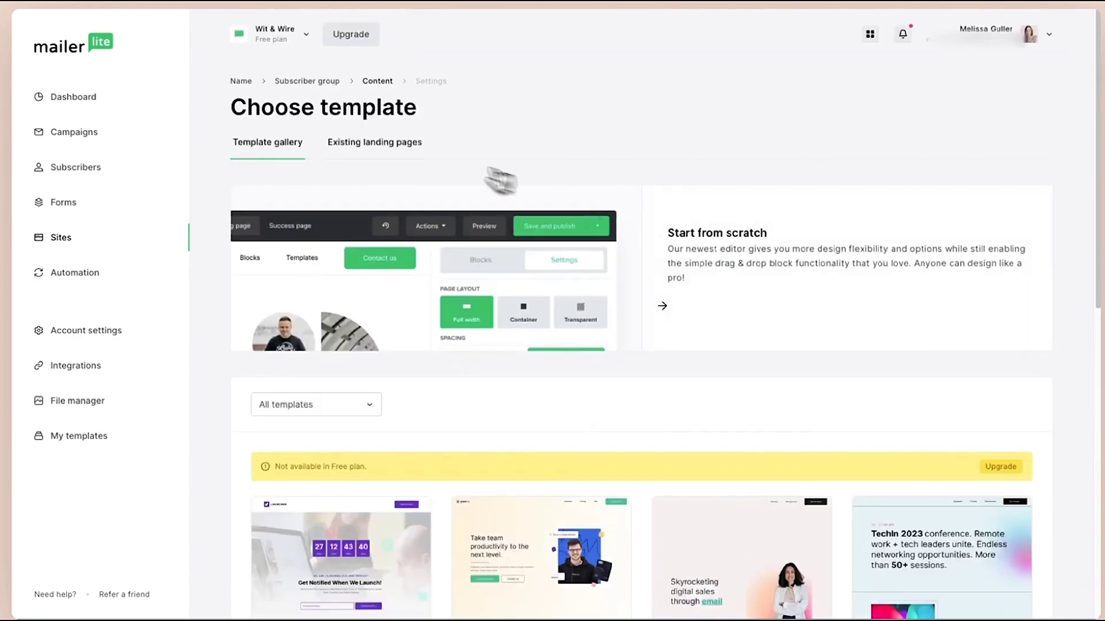
{"action": "left_click", "coordinate": [413, 154]}
{"action": "scroll", "coordinate": [413, 154], "scroll_direction": "down", "scroll_amount": 2}
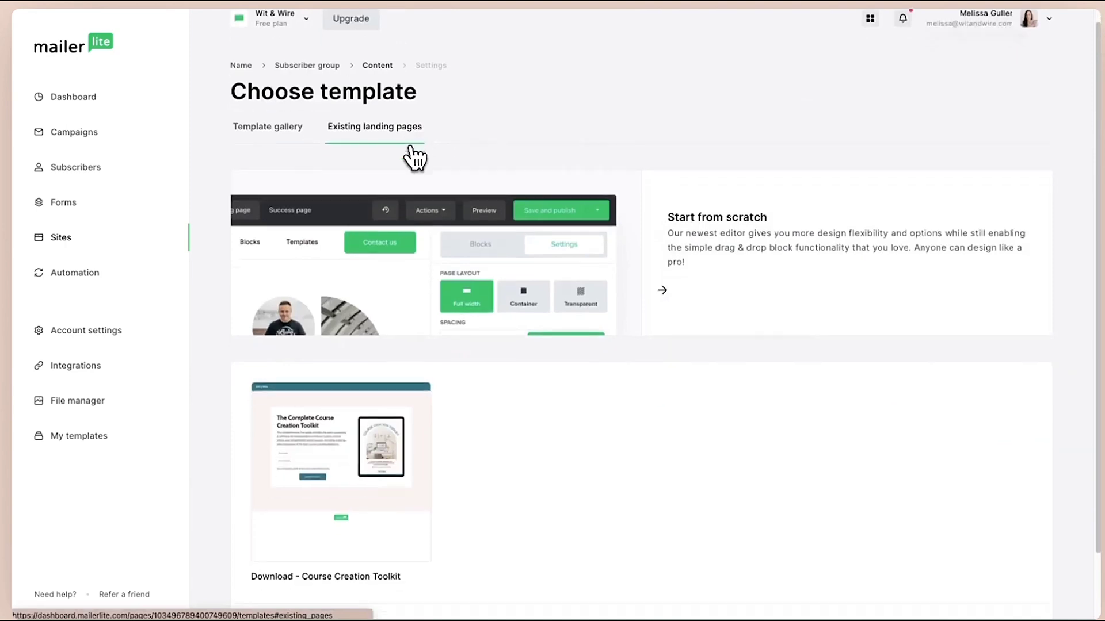
{"action": "mouse_move", "coordinate": [390, 365]}
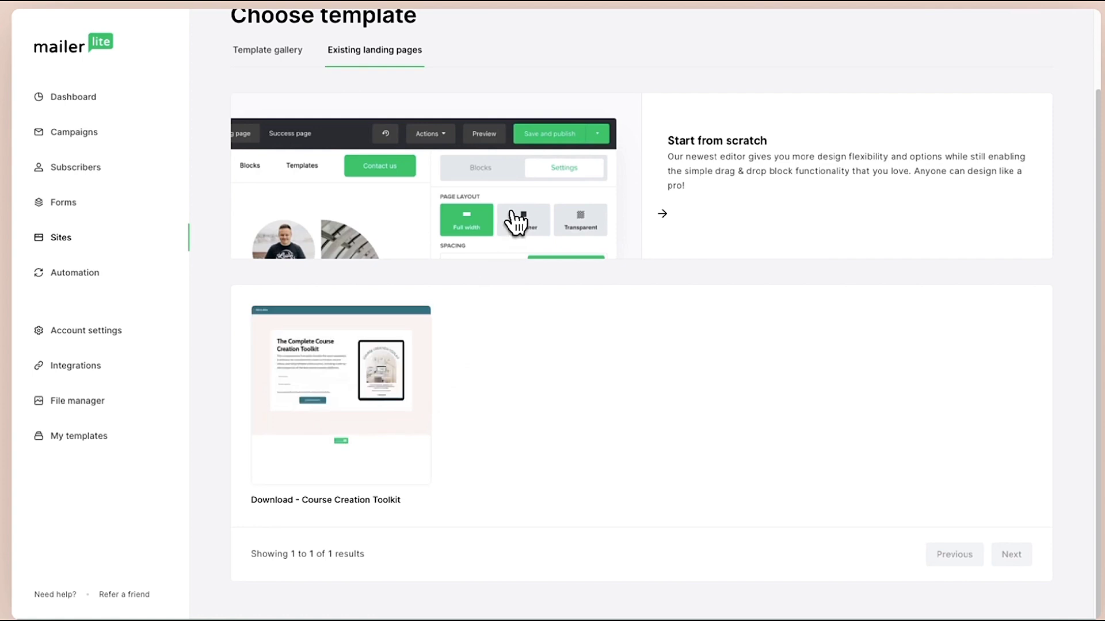
{"action": "scroll", "coordinate": [532, 378], "scroll_direction": "up", "scroll_amount": 1}
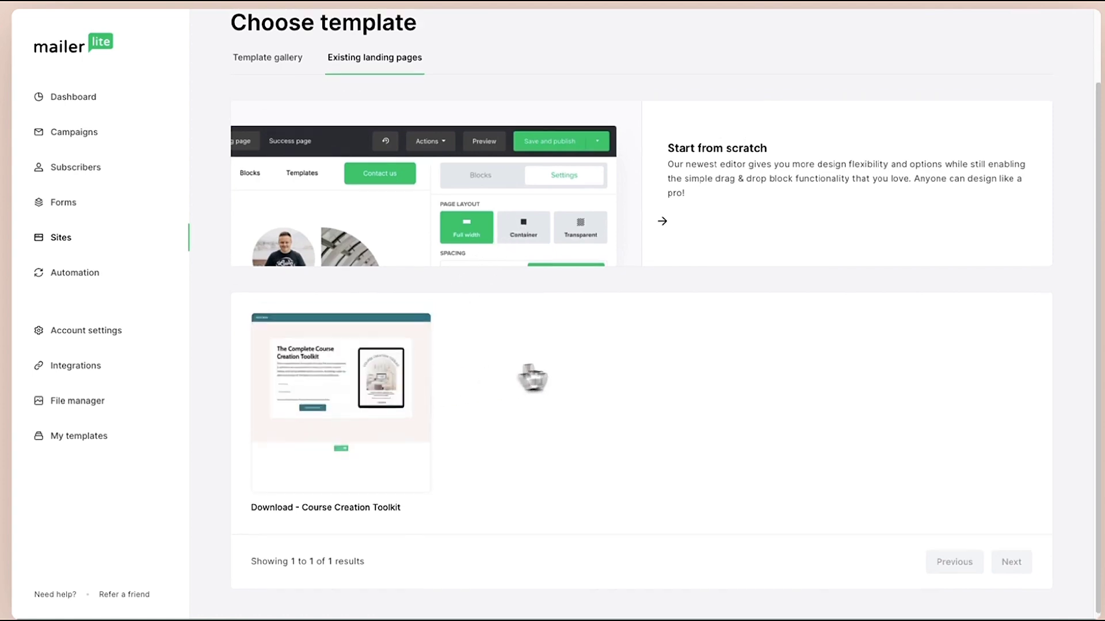
{"action": "scroll", "coordinate": [532, 378], "scroll_direction": "up", "scroll_amount": 3}
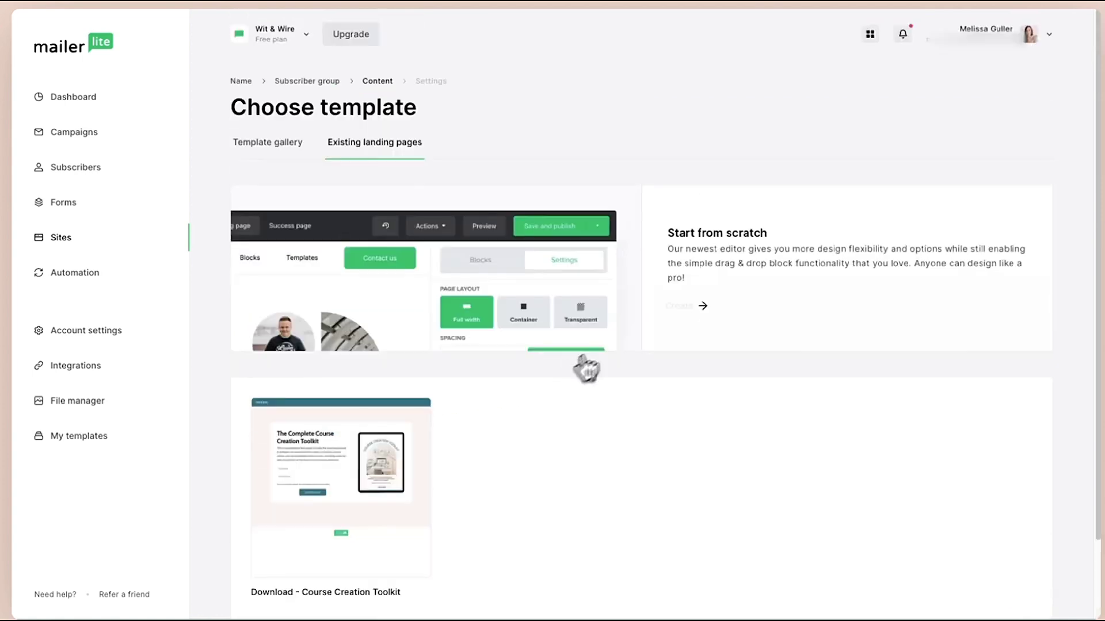
Step: Start the landing page from scratch and review its page layout, page options and design settings
{"action": "left_click", "coordinate": [786, 414]}
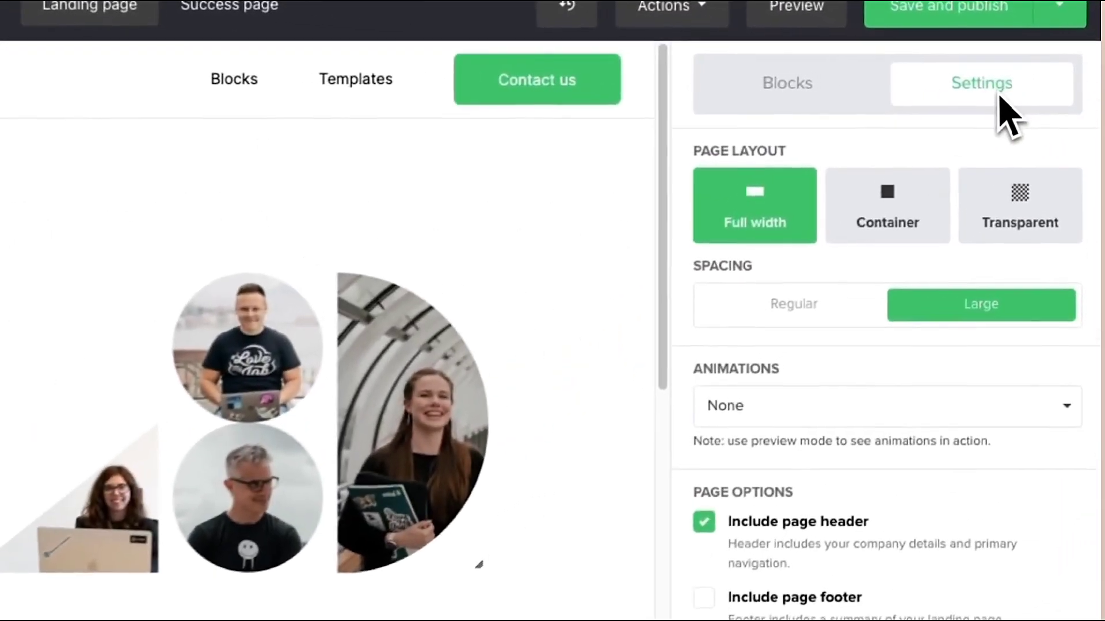
{"action": "scroll", "coordinate": [940, 247], "scroll_direction": "down", "scroll_amount": 8}
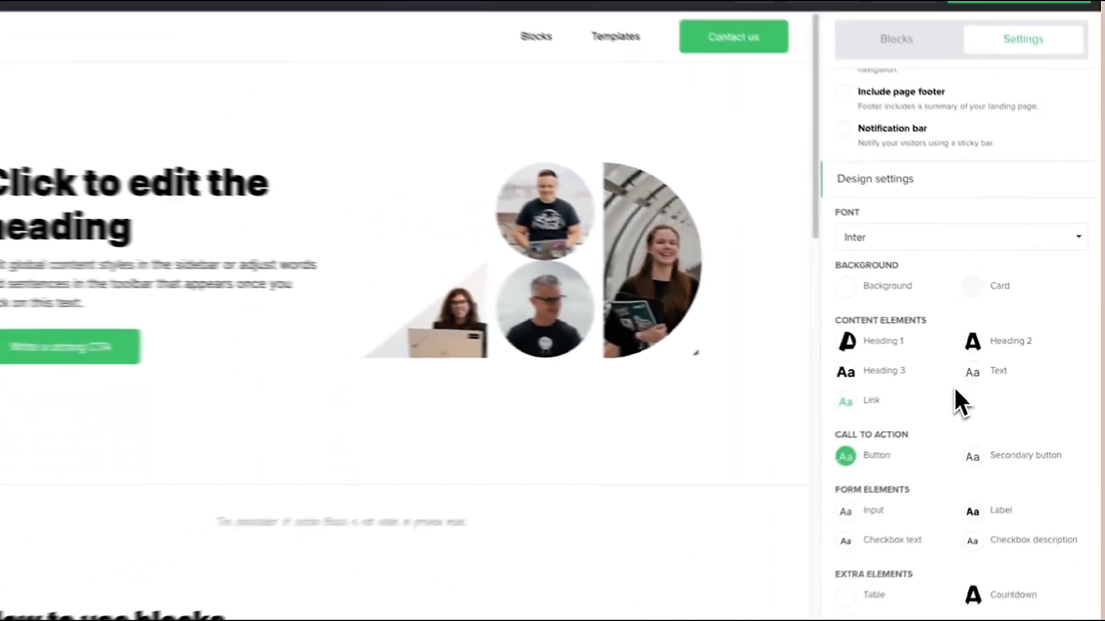
{"action": "scroll", "coordinate": [955, 391], "scroll_direction": "up", "scroll_amount": 5}
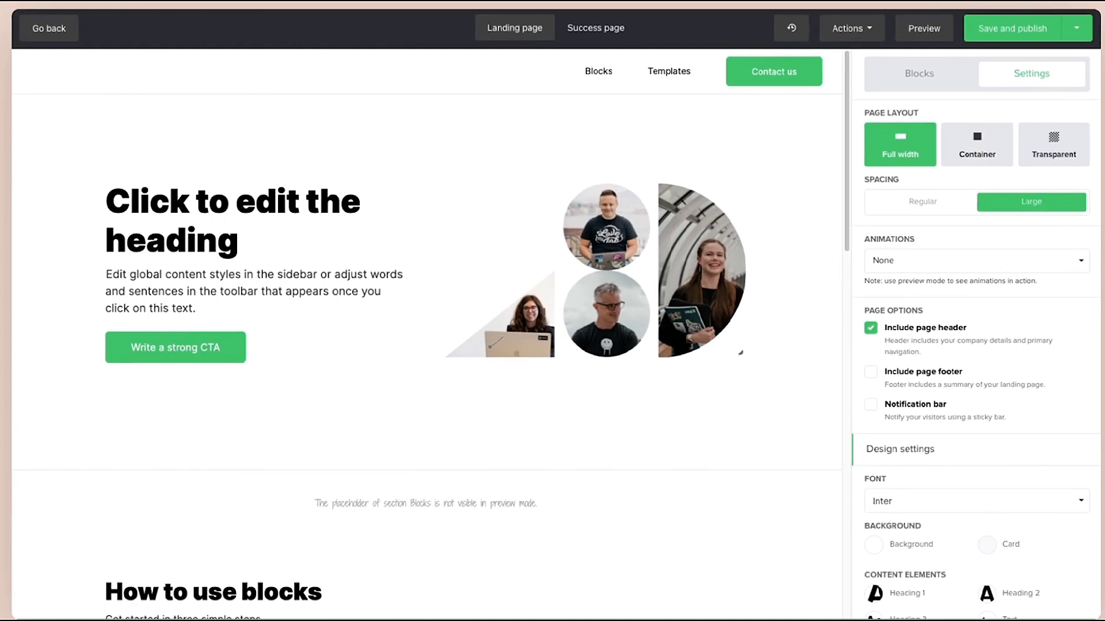
Step: Add a Text block above the main heading section of the landing page
{"action": "left_click", "coordinate": [943, 74]}
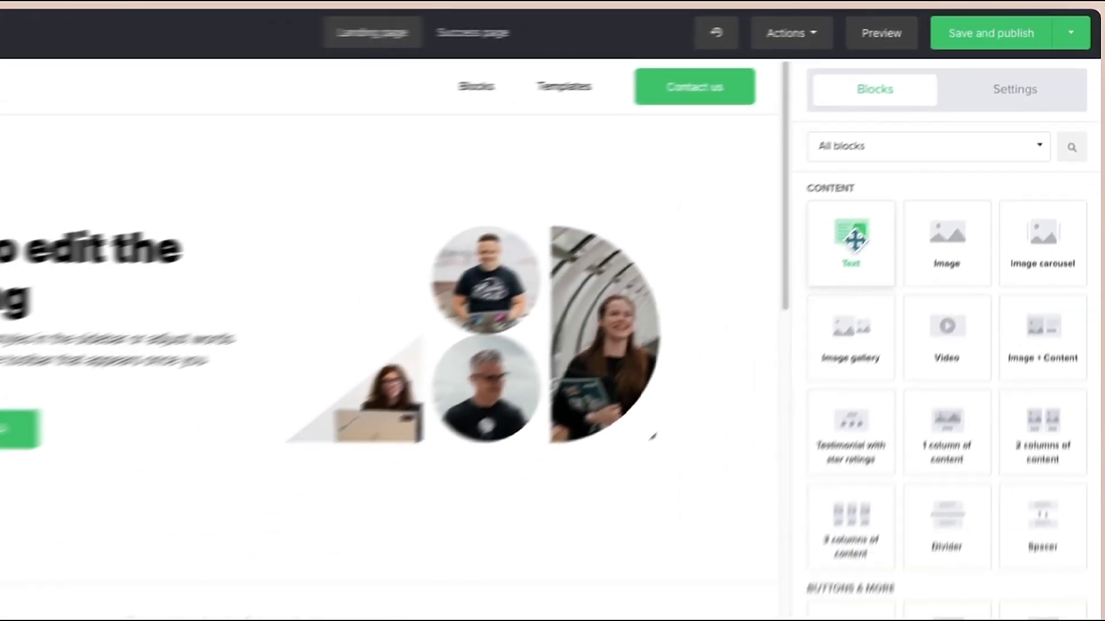
{"action": "left_click_drag", "start_coordinate": [753, 331], "coordinate": [457, 270]}
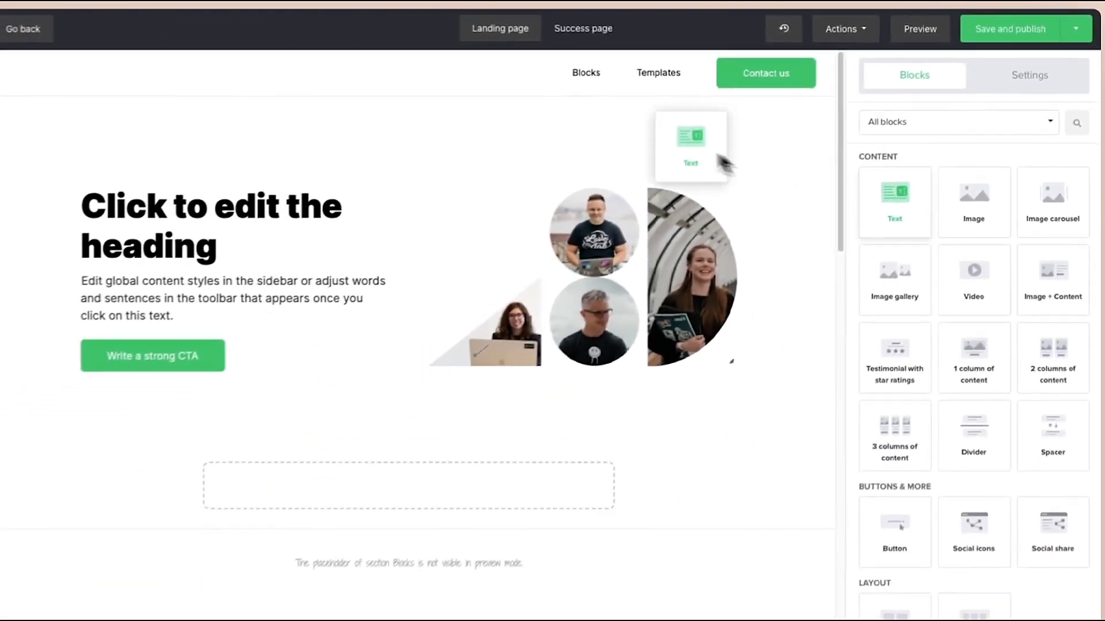
{"action": "left_click_drag", "start_coordinate": [723, 164], "coordinate": [667, 152]}
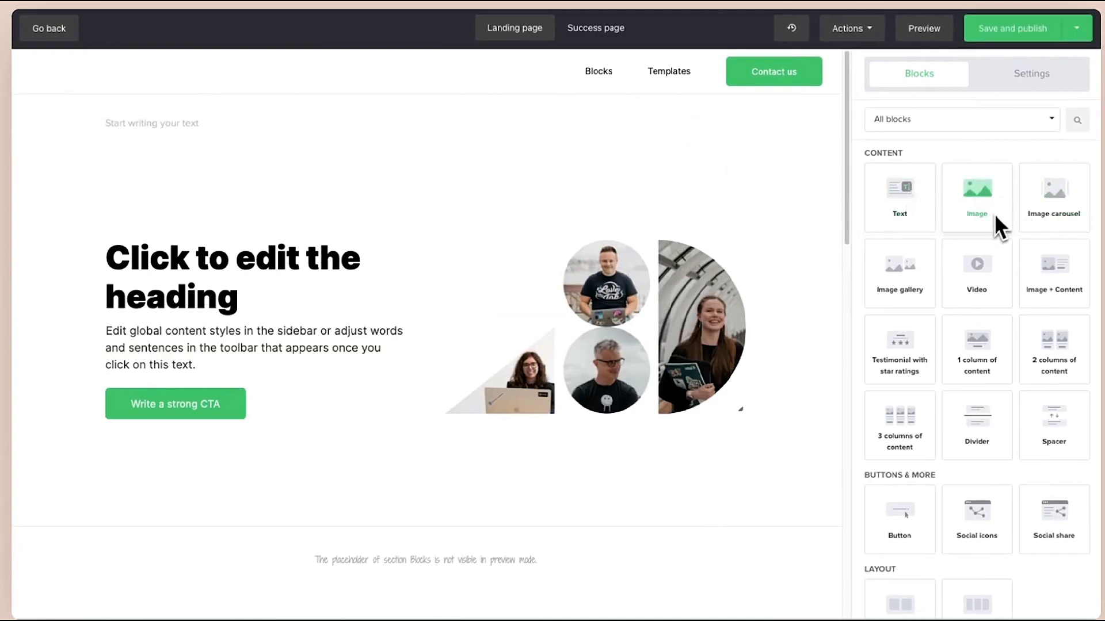
Step: Add a 2 Columns block below the empty text block and insert a Text item in its first column
{"action": "scroll", "coordinate": [989, 221], "scroll_direction": "down", "scroll_amount": 5}
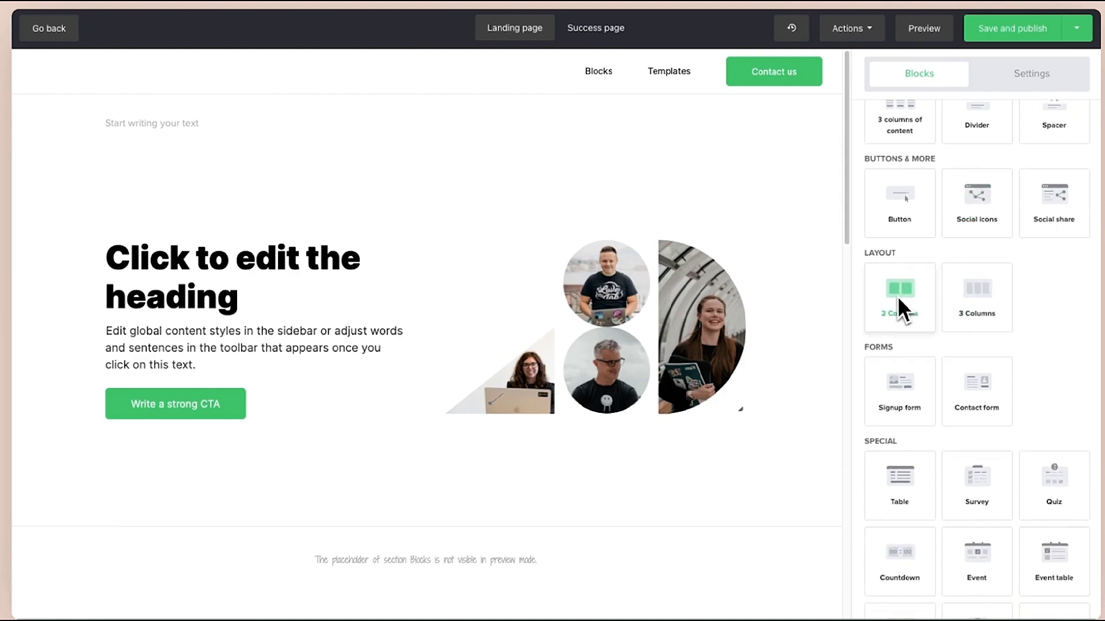
{"action": "left_click_drag", "start_coordinate": [896, 295], "coordinate": [551, 192]}
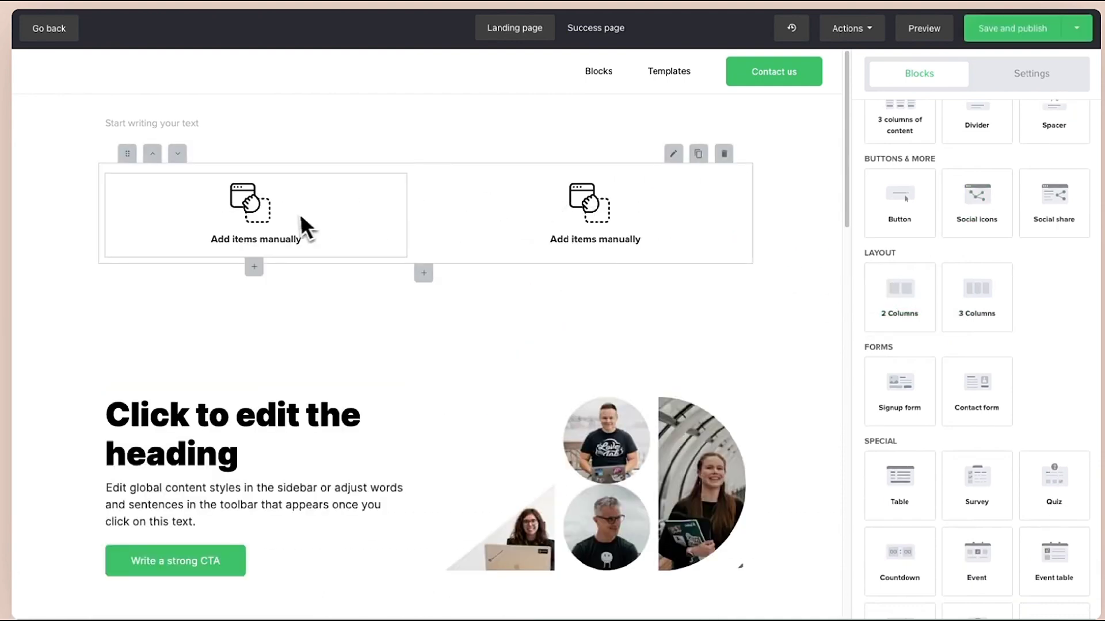
{"action": "left_click", "coordinate": [254, 267]}
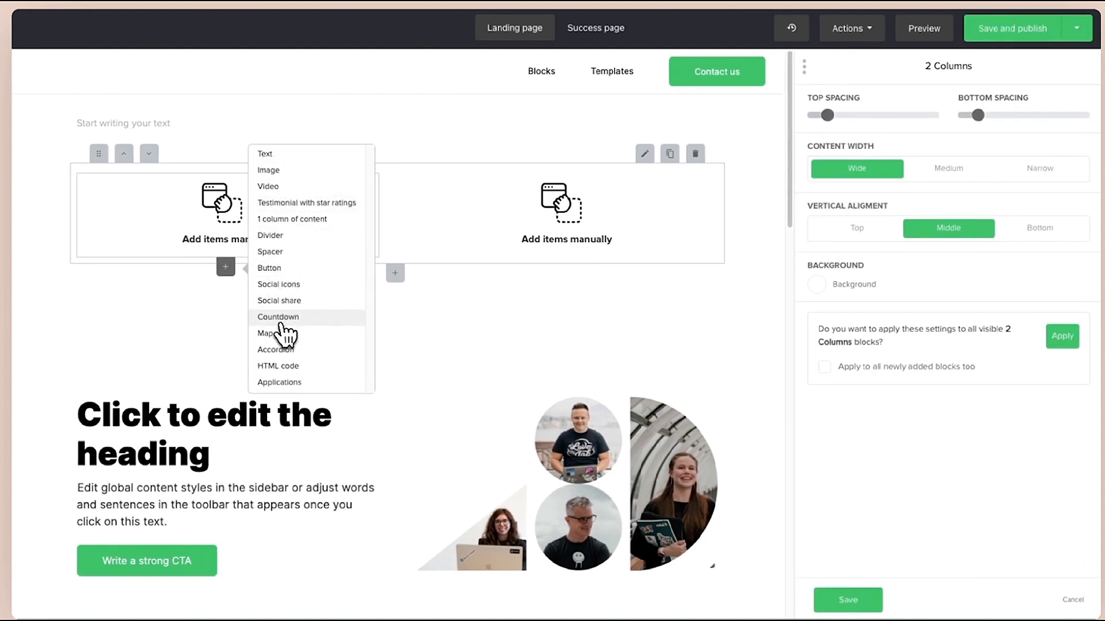
{"action": "left_click", "coordinate": [292, 156]}
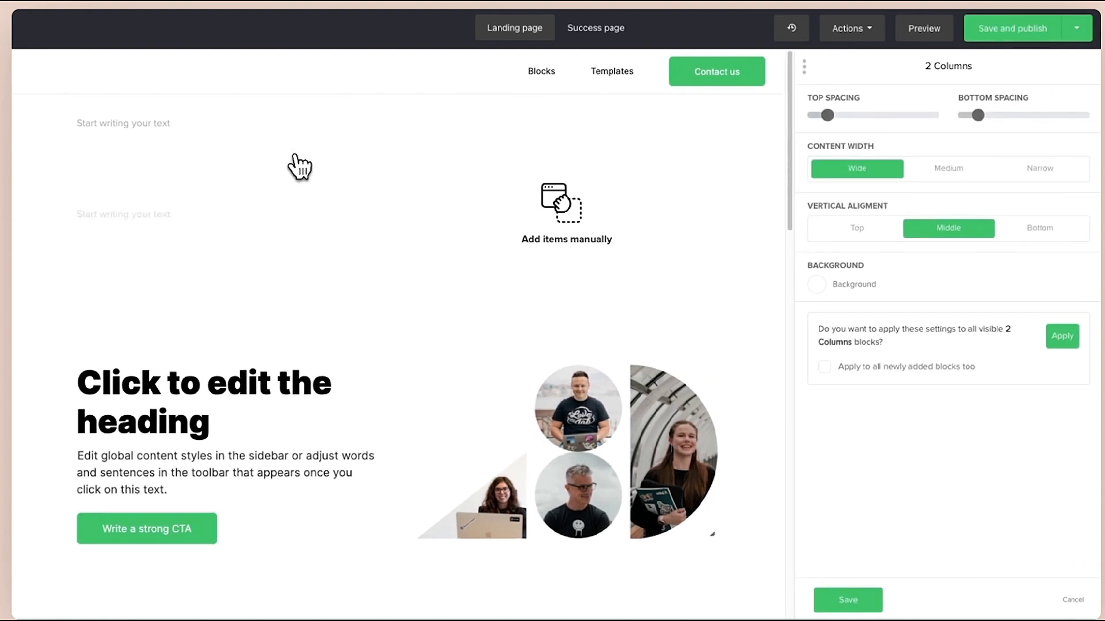
Step: Add a Button item below the text in the first column and save it with its default content
{"action": "left_click", "coordinate": [225, 218]}
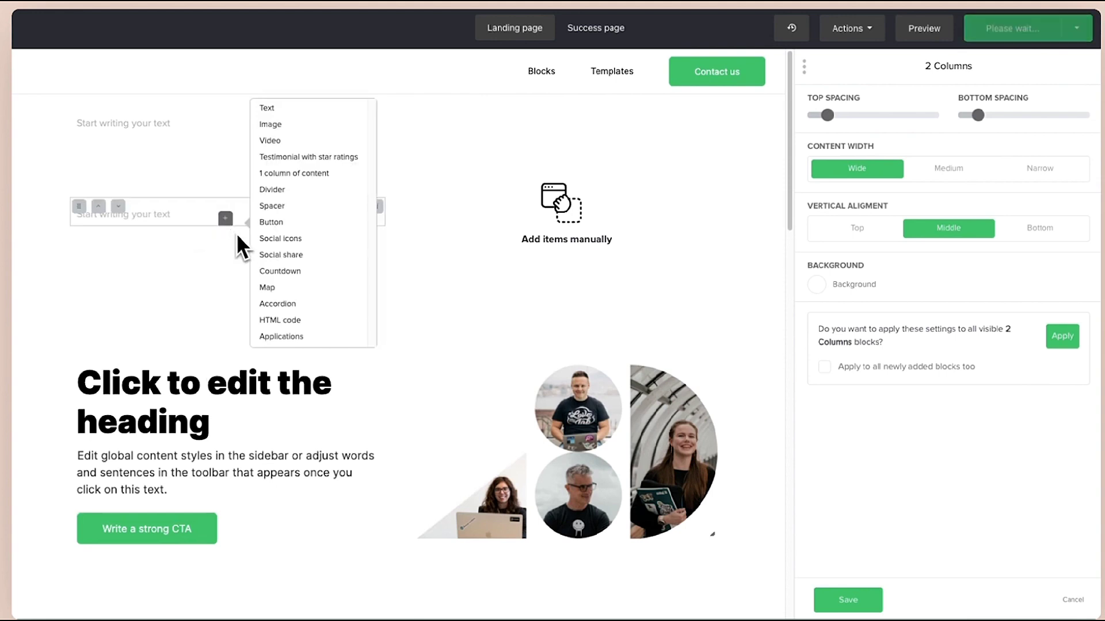
{"action": "left_click", "coordinate": [270, 222]}
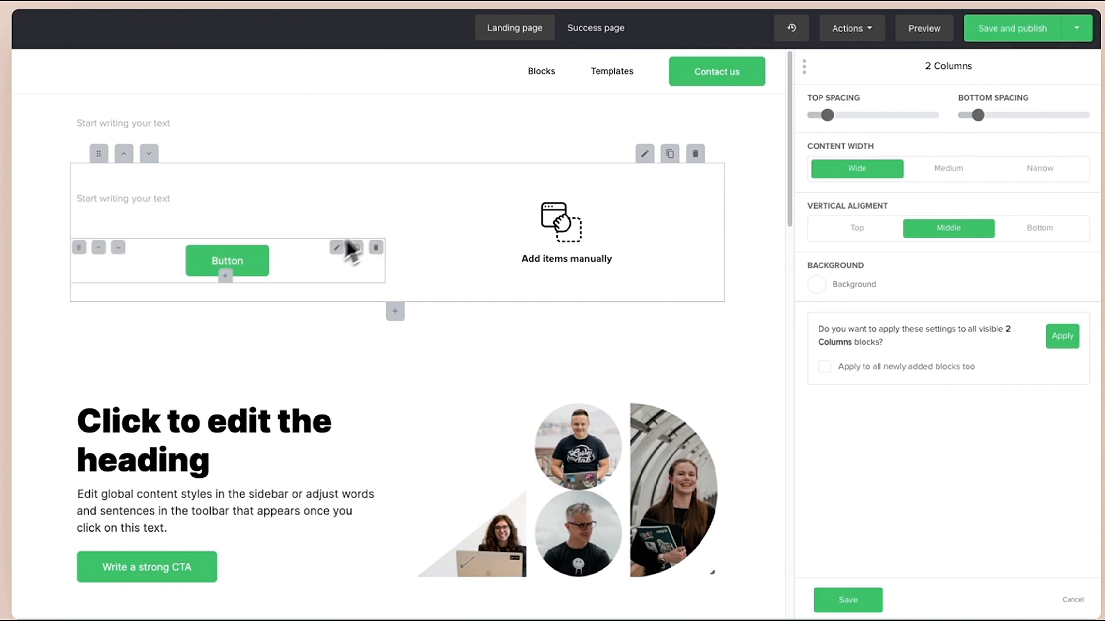
{"action": "left_click", "coordinate": [313, 270]}
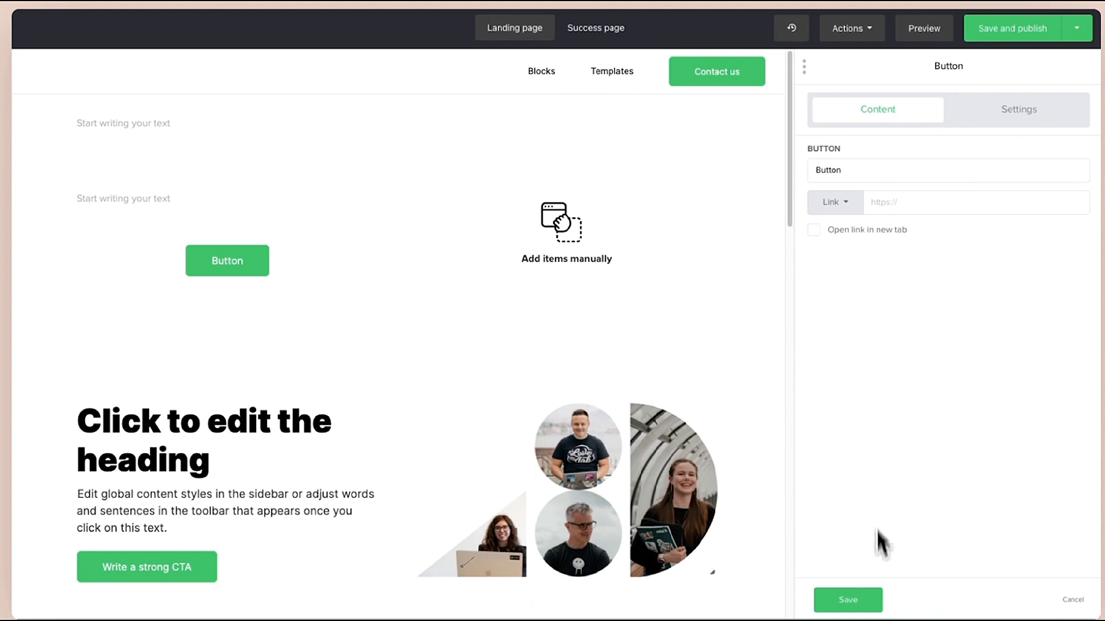
{"action": "left_click", "coordinate": [869, 600]}
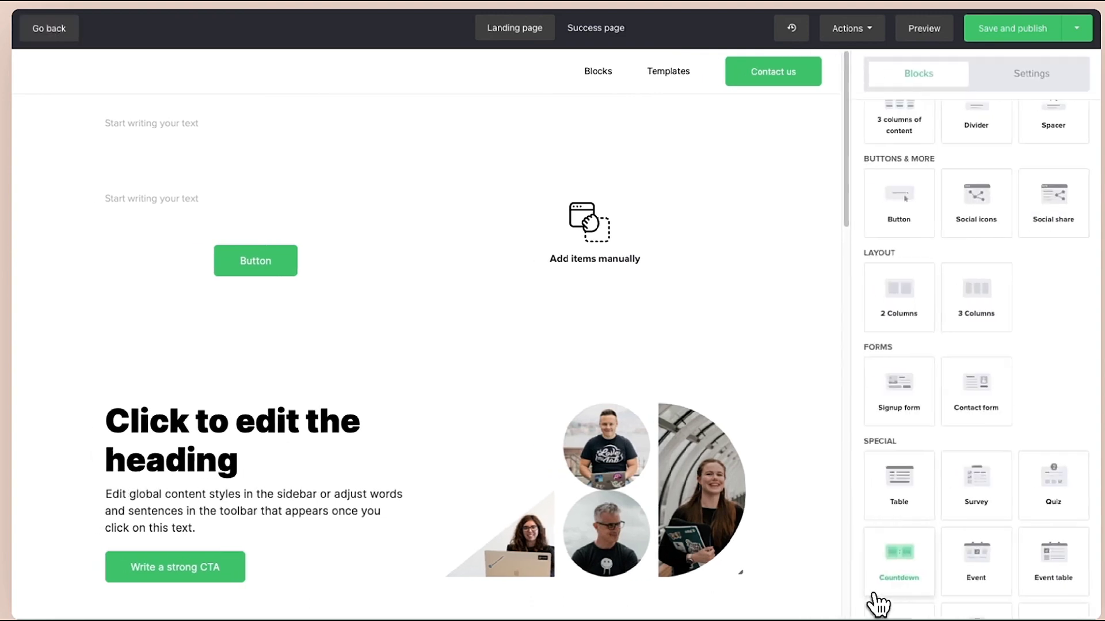
Step: Insert a Signup form block between the 2 Columns block and the main heading section of the landing page
{"action": "left_click", "coordinate": [908, 81]}
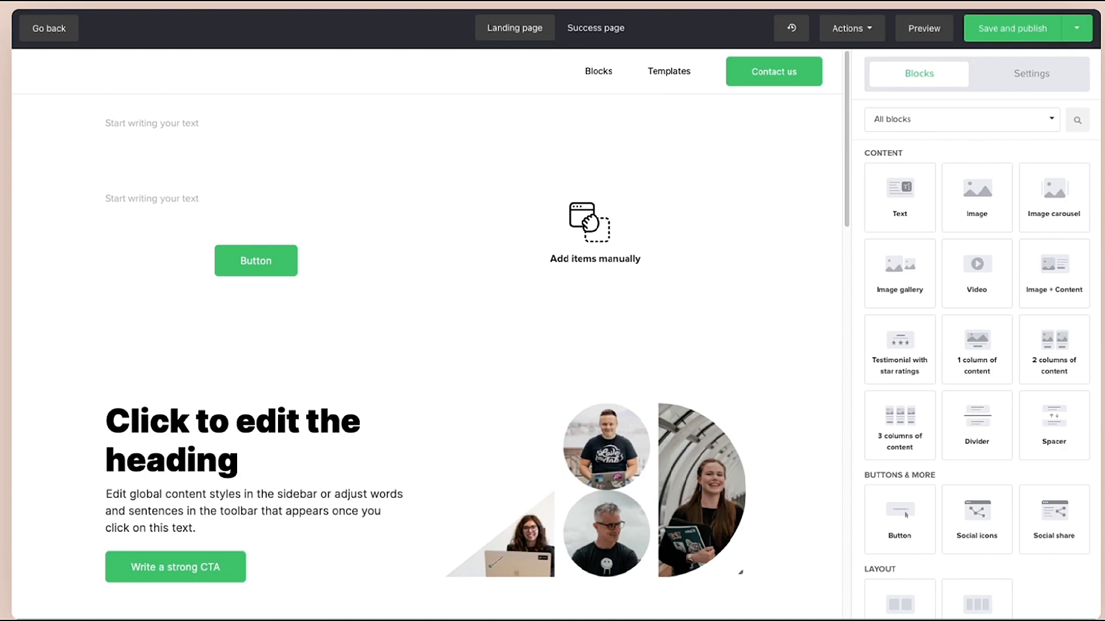
{"action": "scroll", "coordinate": [937, 291], "scroll_direction": "down", "scroll_amount": 5}
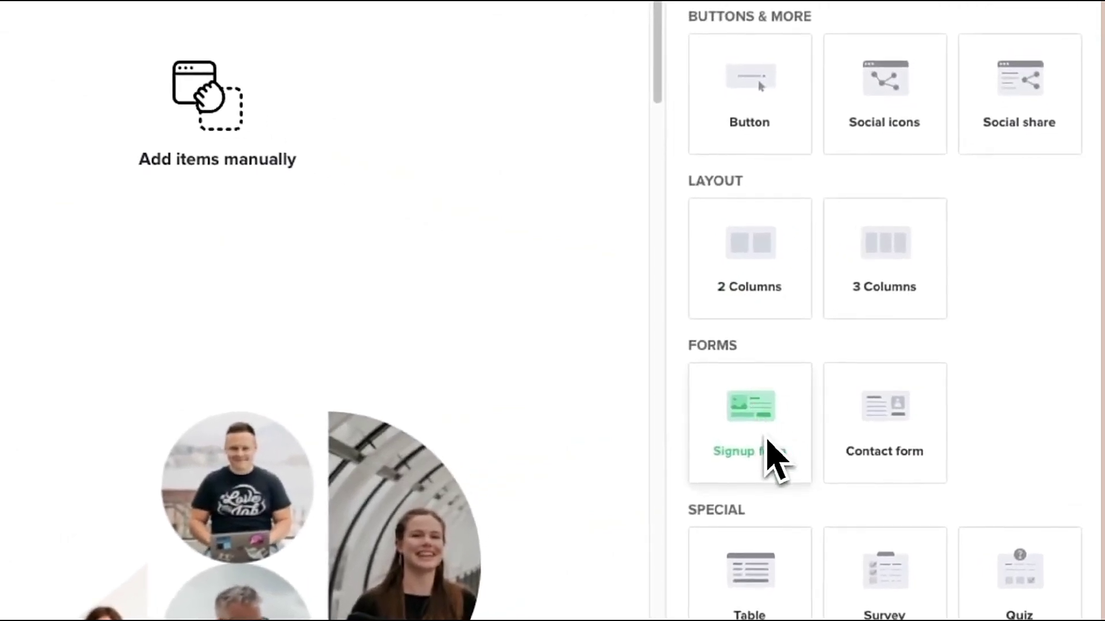
{"action": "left_click_drag", "start_coordinate": [771, 451], "coordinate": [0, 281]}
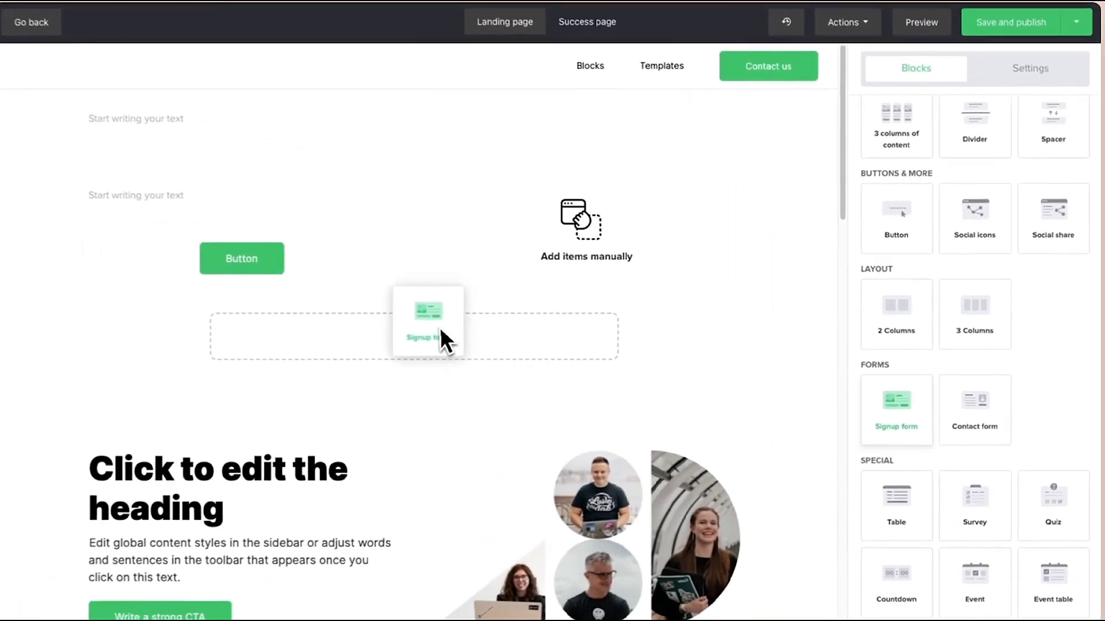
{"action": "left_click_drag", "start_coordinate": [441, 330], "coordinate": [450, 329]}
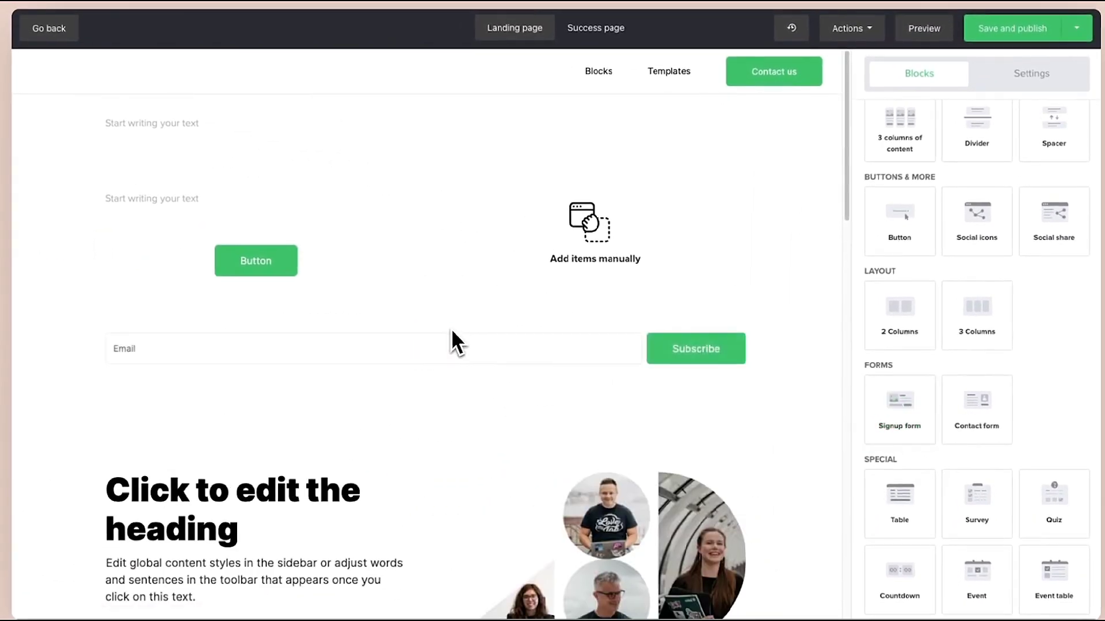
Step: Include an image and text in the signup form block, with the media positioned on the right
{"action": "left_click", "coordinate": [500, 334]}
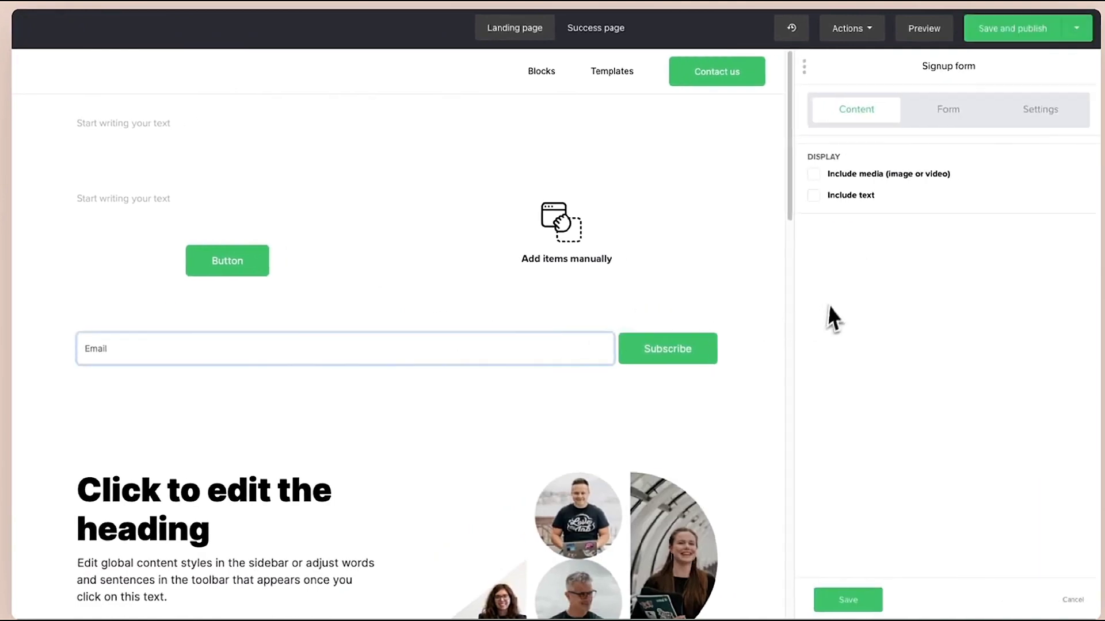
{"action": "left_click", "coordinate": [815, 176]}
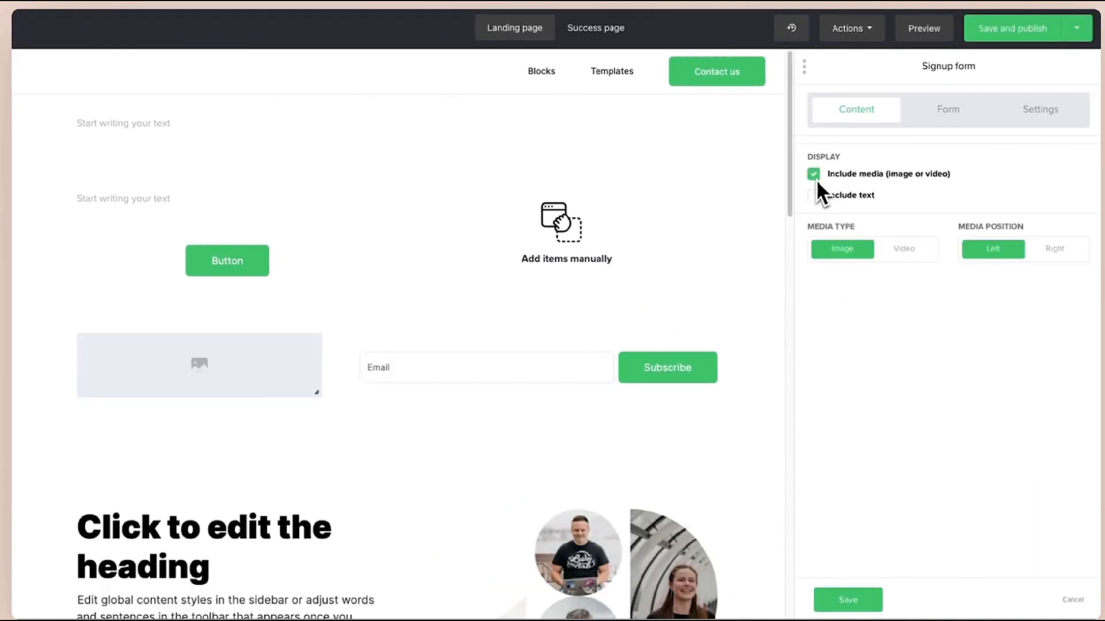
{"action": "left_click", "coordinate": [814, 196]}
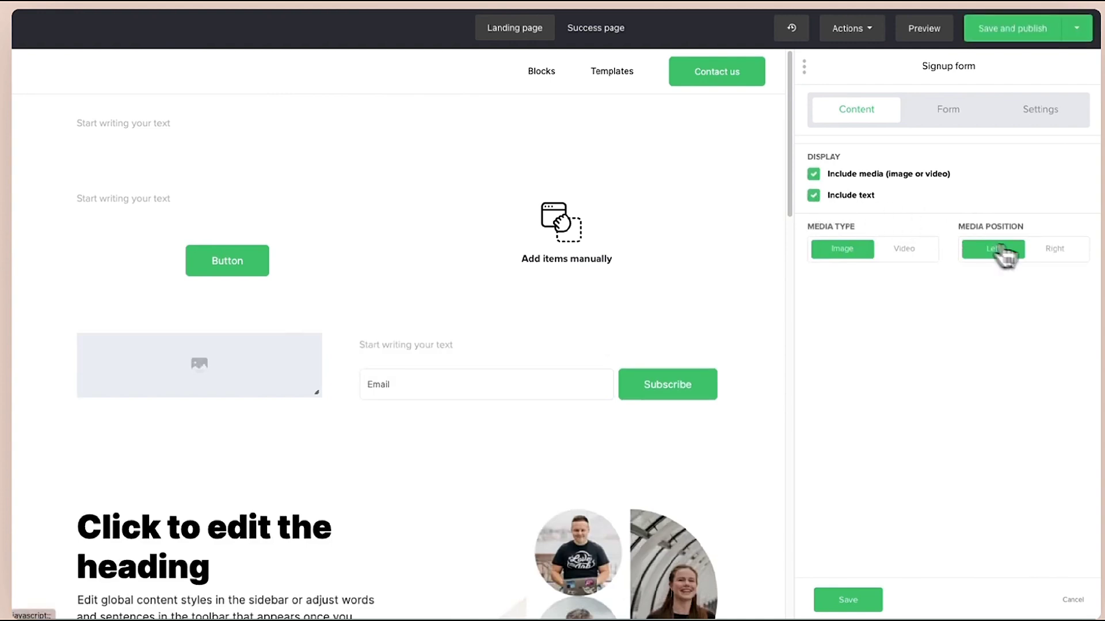
{"action": "left_click", "coordinate": [1055, 249]}
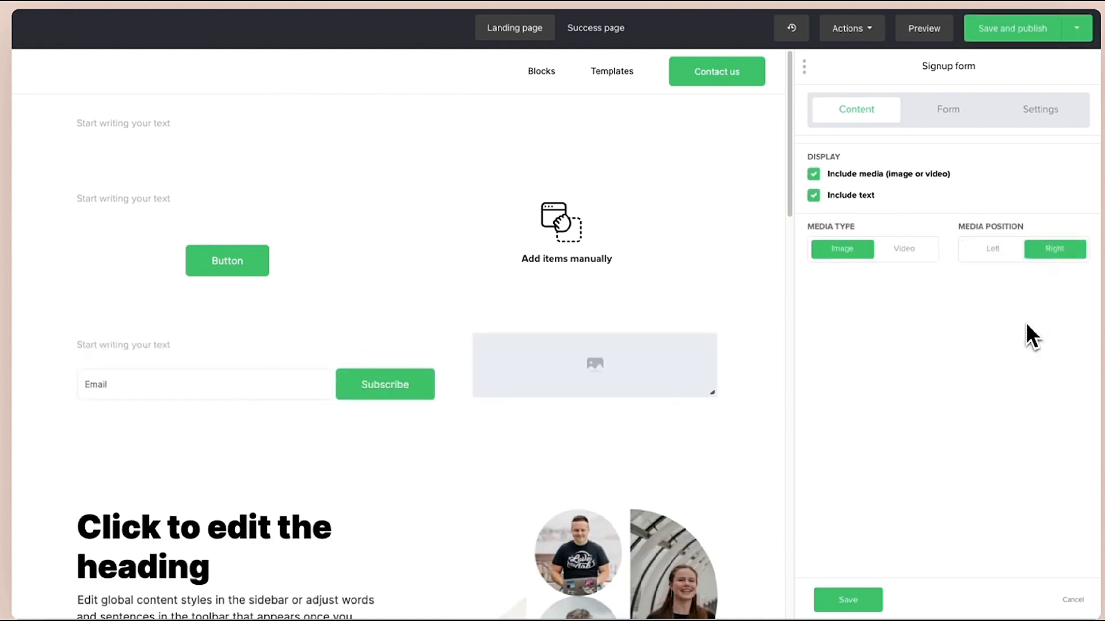
Step: Add a Name field above the Email field of the signup form and label it "First name"
{"action": "left_click", "coordinate": [948, 110]}
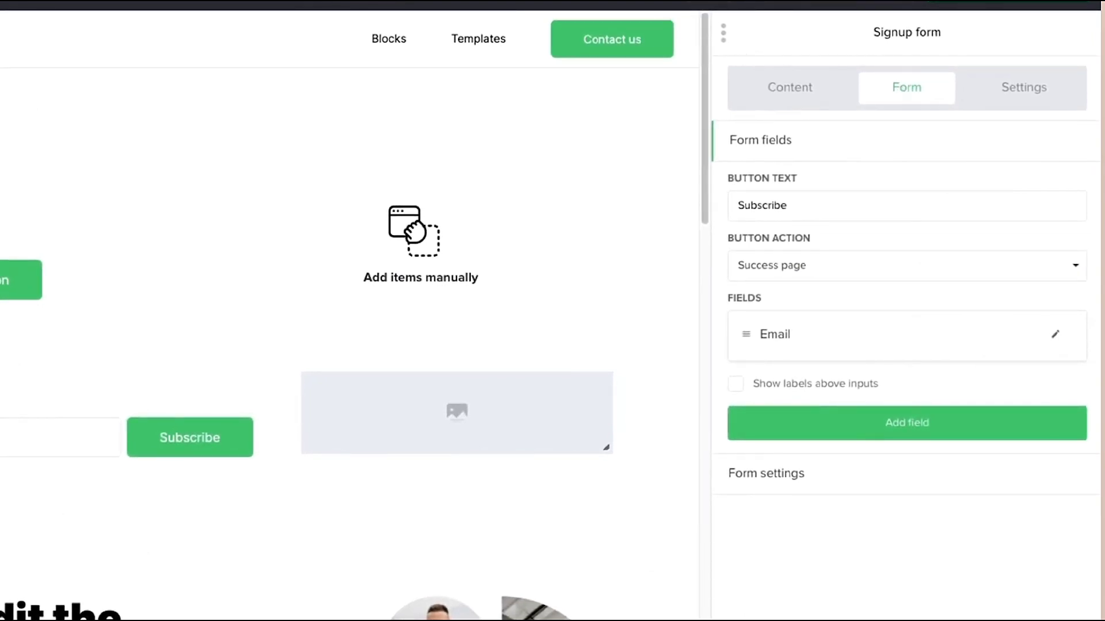
{"action": "left_click", "coordinate": [937, 425]}
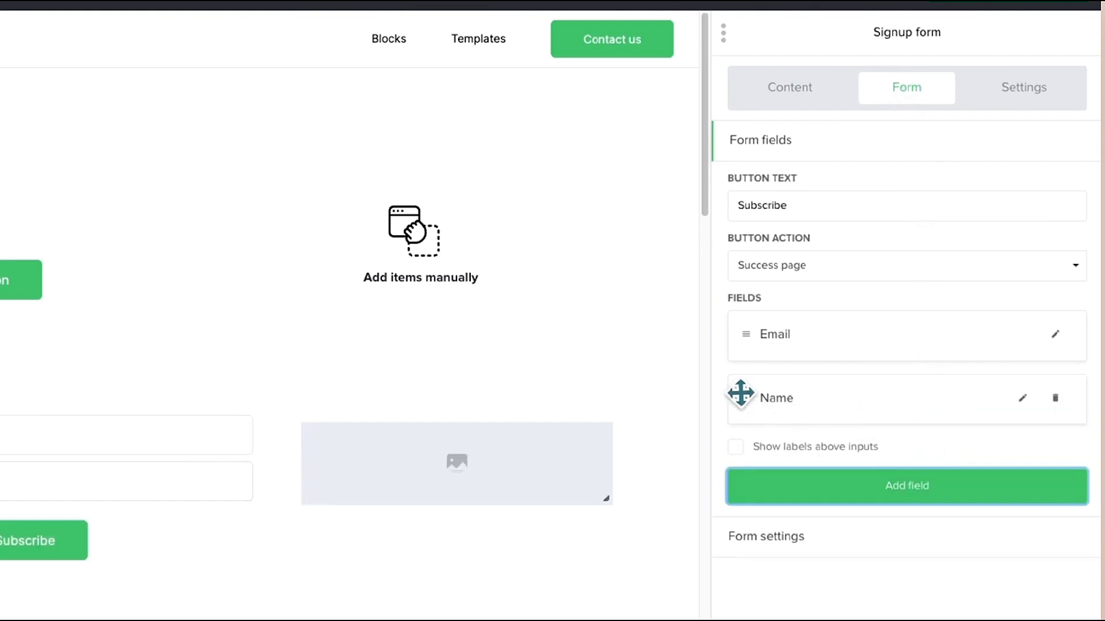
{"action": "left_click_drag", "start_coordinate": [744, 395], "coordinate": [743, 324]}
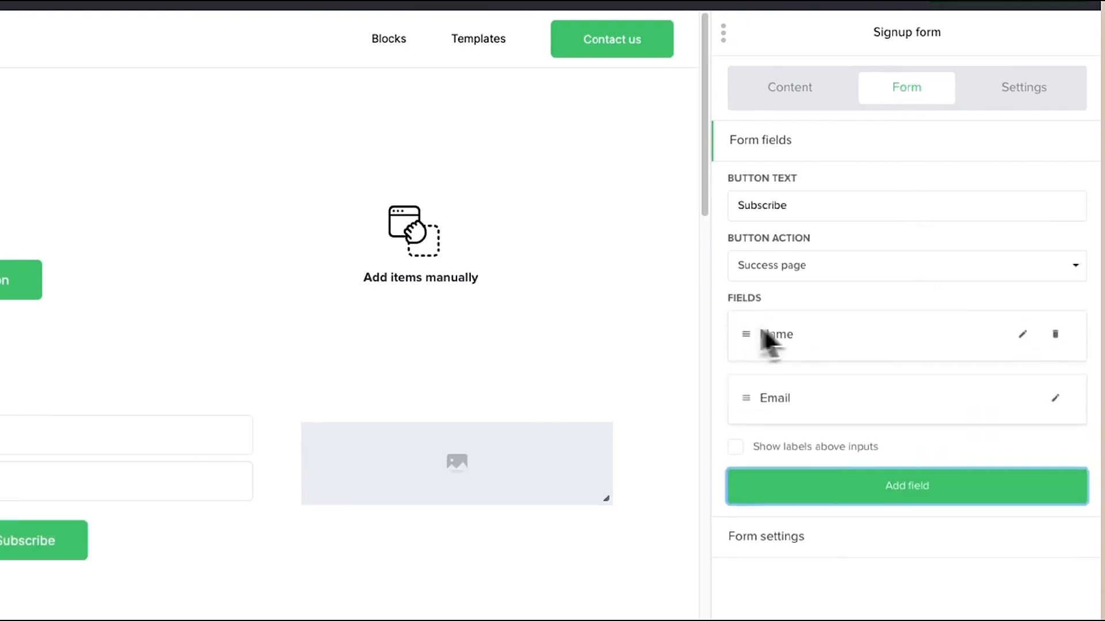
{"action": "left_click", "coordinate": [1021, 340]}
{"action": "left_click_drag", "start_coordinate": [876, 421], "coordinate": [720, 422]}
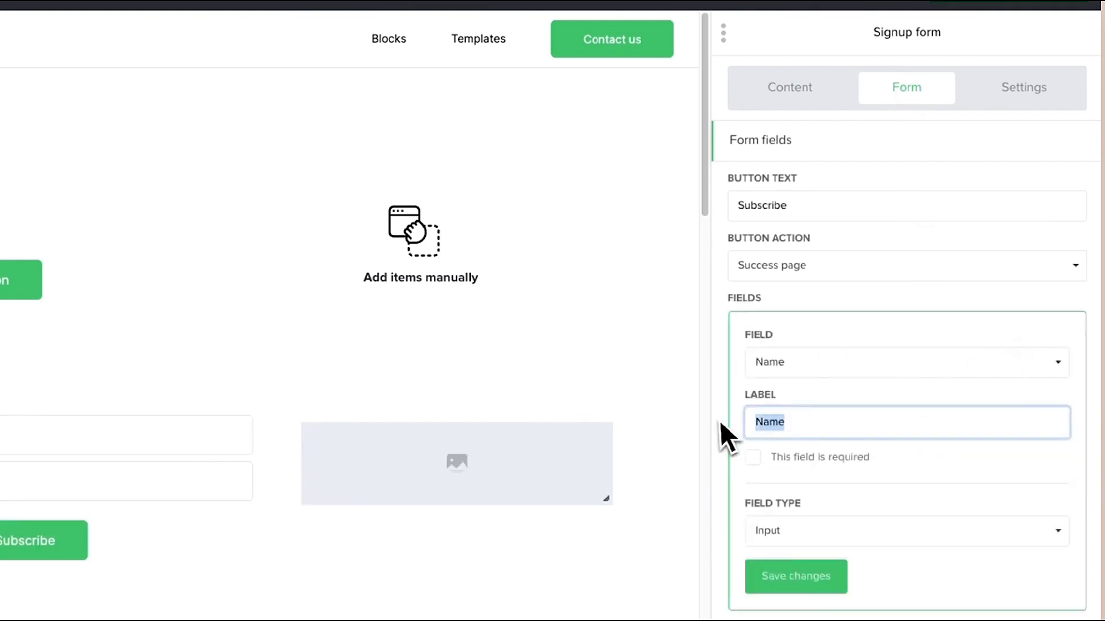
{"action": "type", "text": "First name"}
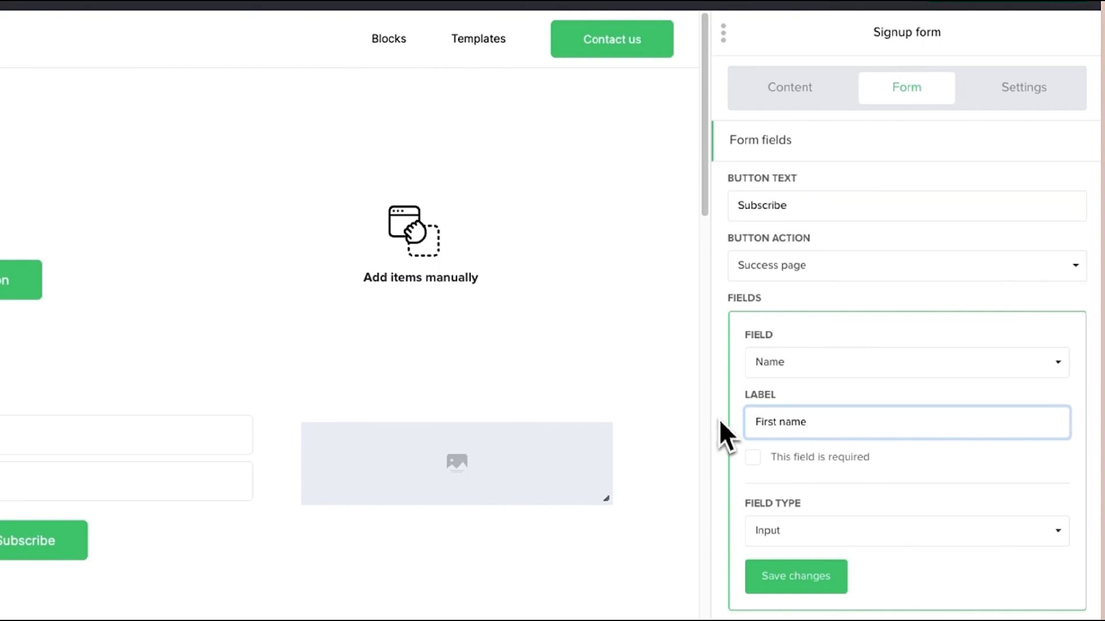
{"action": "left_click", "coordinate": [774, 538]}
Step: Relabel the signup form's Email field as "Email address" and set the button text to "Download it"
{"action": "left_click", "coordinate": [1059, 347]}
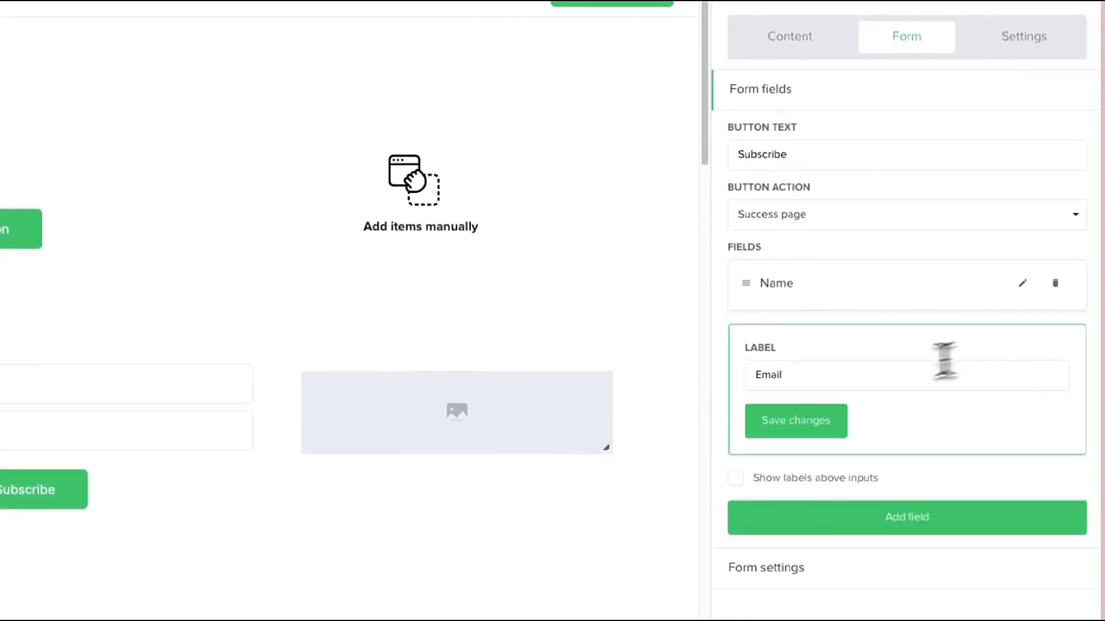
{"action": "left_click", "coordinate": [807, 378]}
{"action": "type", "text": "address"}
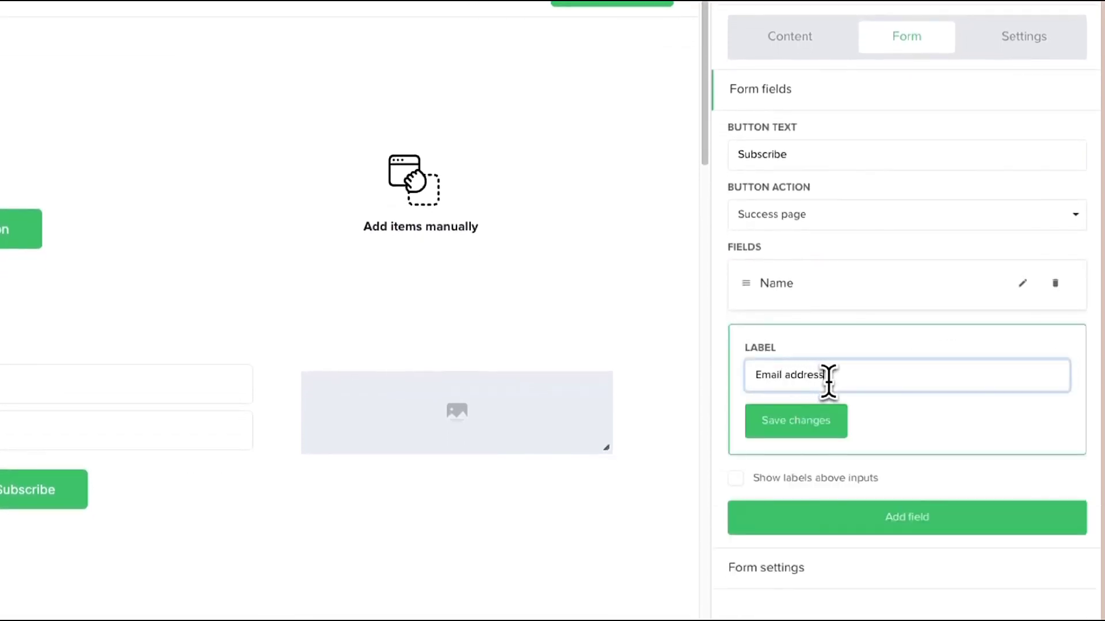
{"action": "left_click", "coordinate": [823, 433]}
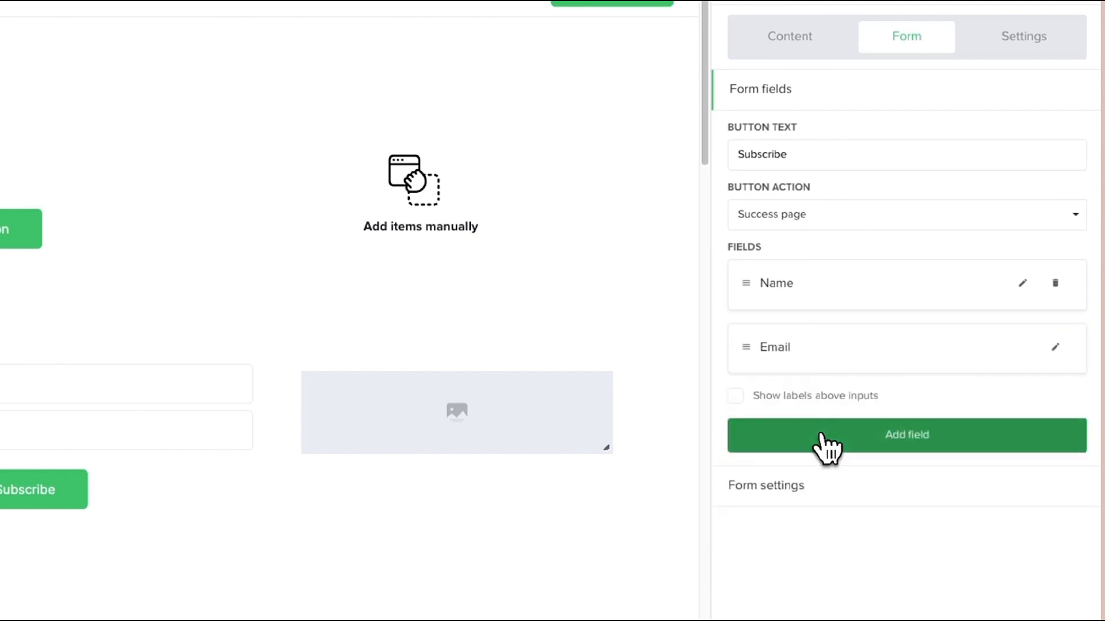
{"action": "left_click_drag", "start_coordinate": [804, 156], "coordinate": [738, 154]}
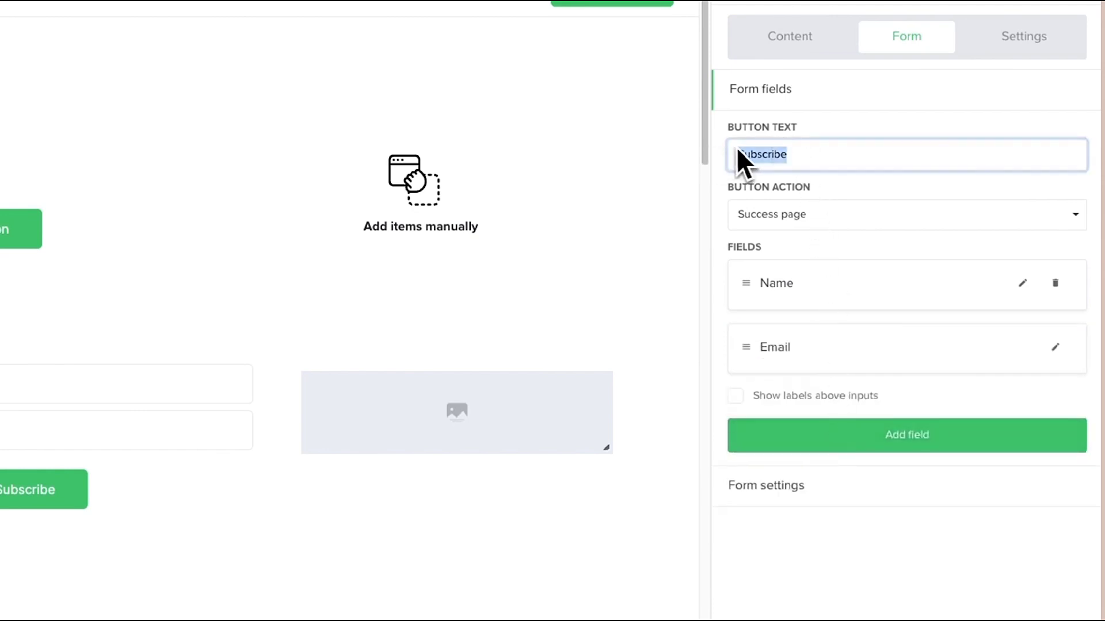
{"action": "type", "text": "Download it"}
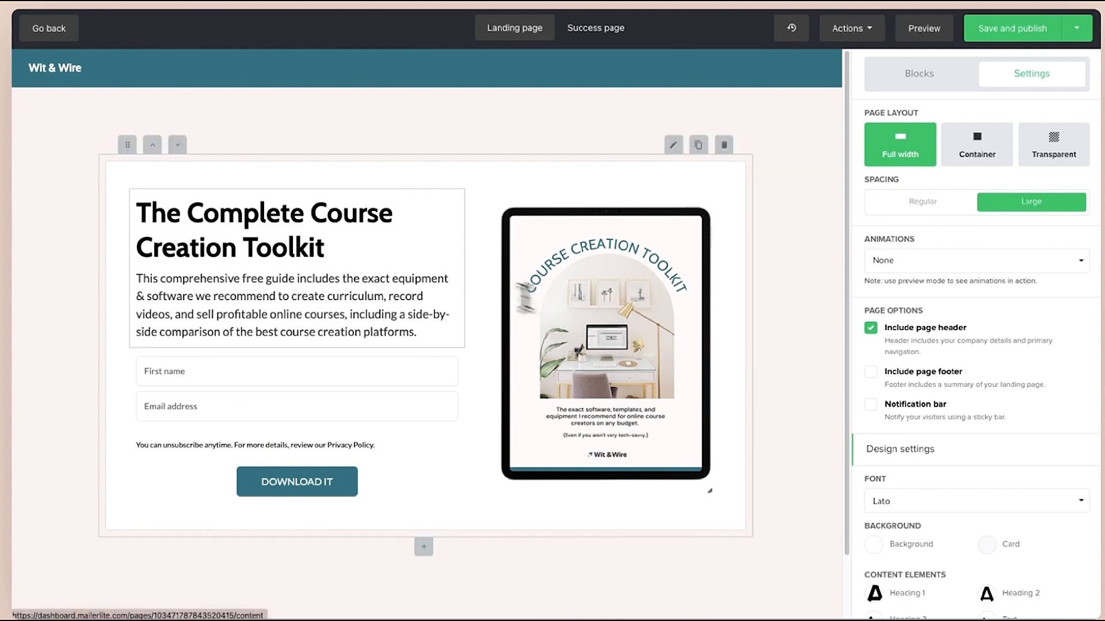
Step: Examine the text style options for the Course Creation Toolkit title and the signup form's fields, and save the block
{"action": "left_click", "coordinate": [468, 269]}
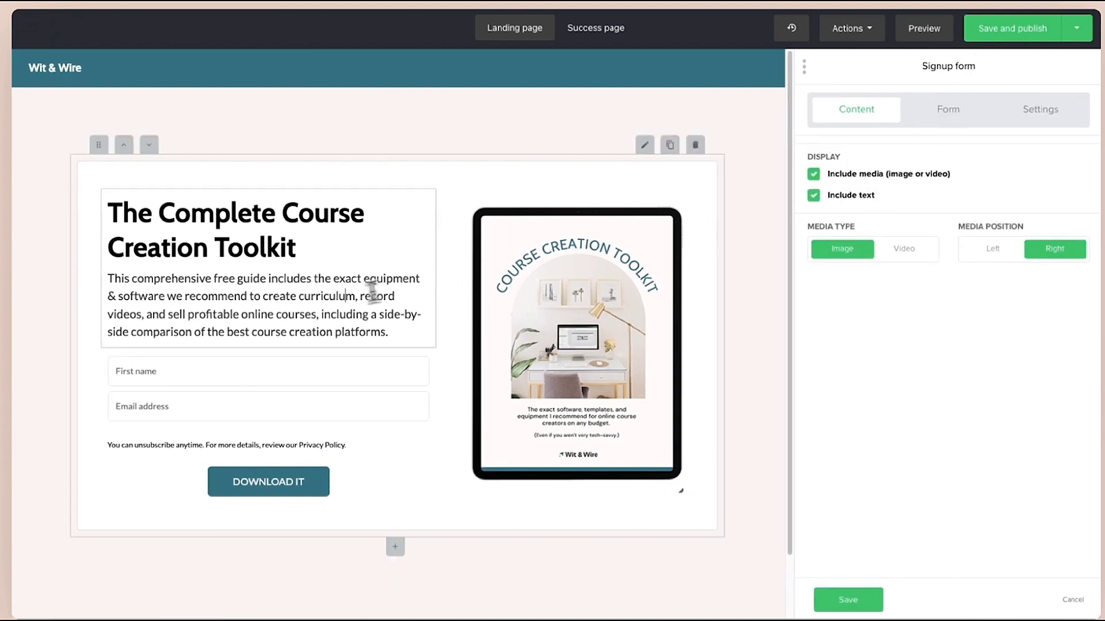
{"action": "left_click_drag", "start_coordinate": [298, 250], "coordinate": [111, 217]}
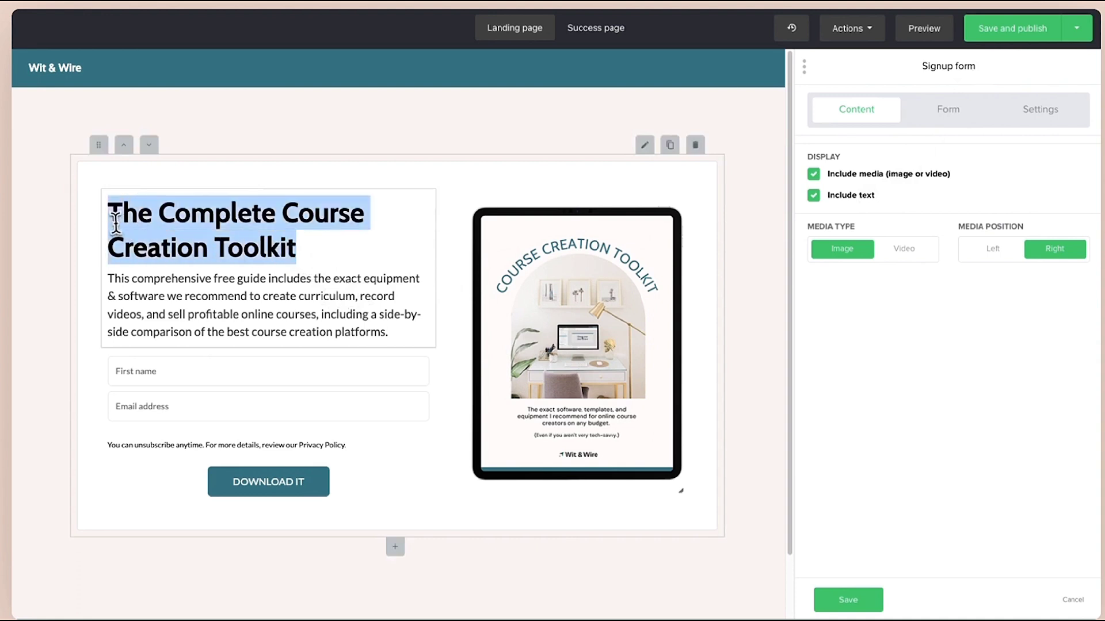
{"action": "left_click", "coordinate": [117, 183]}
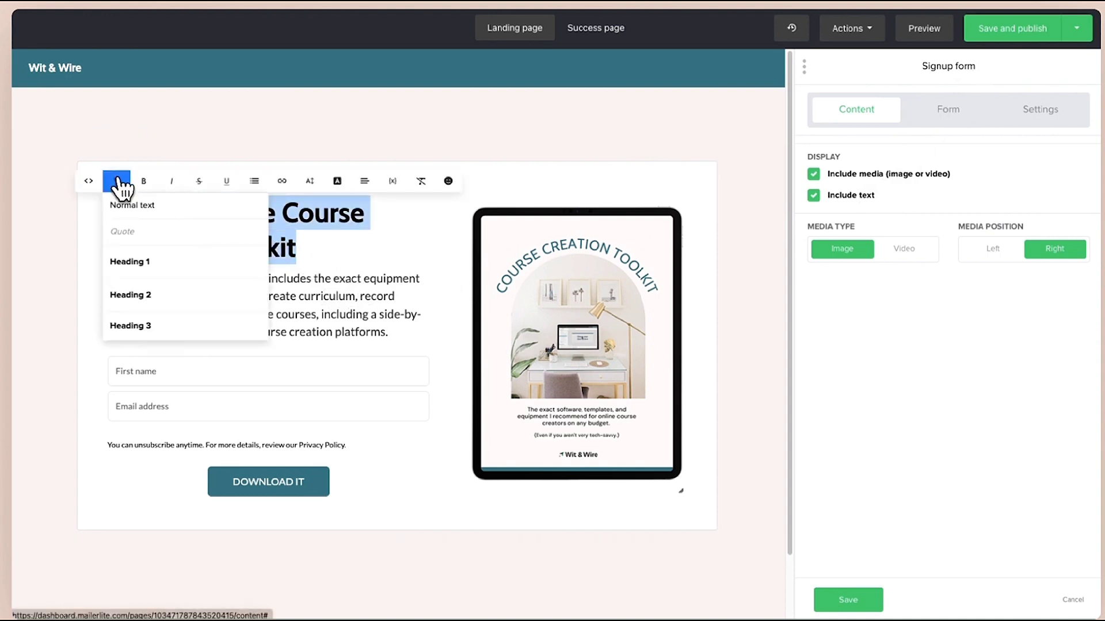
{"action": "left_click", "coordinate": [144, 266]}
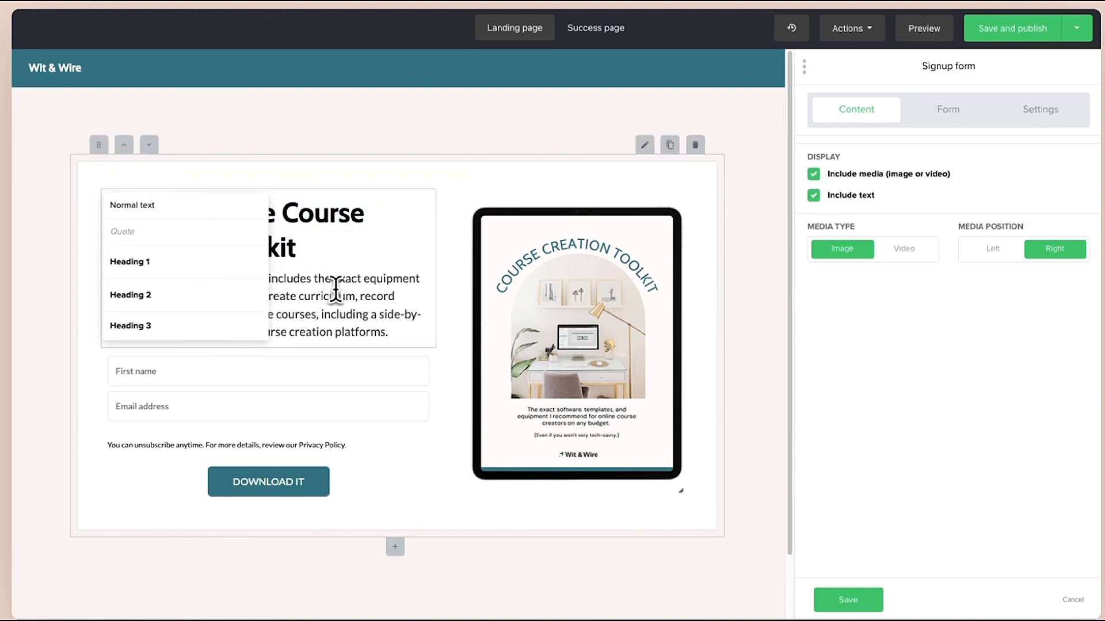
{"action": "left_click", "coordinate": [948, 111]}
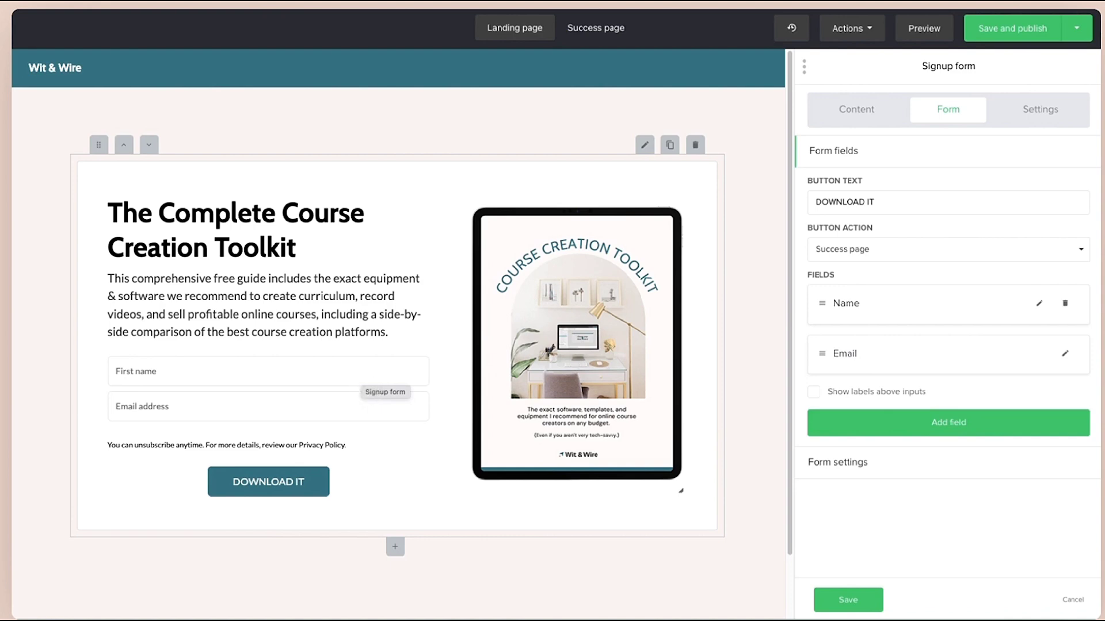
{"action": "left_click", "coordinate": [866, 598]}
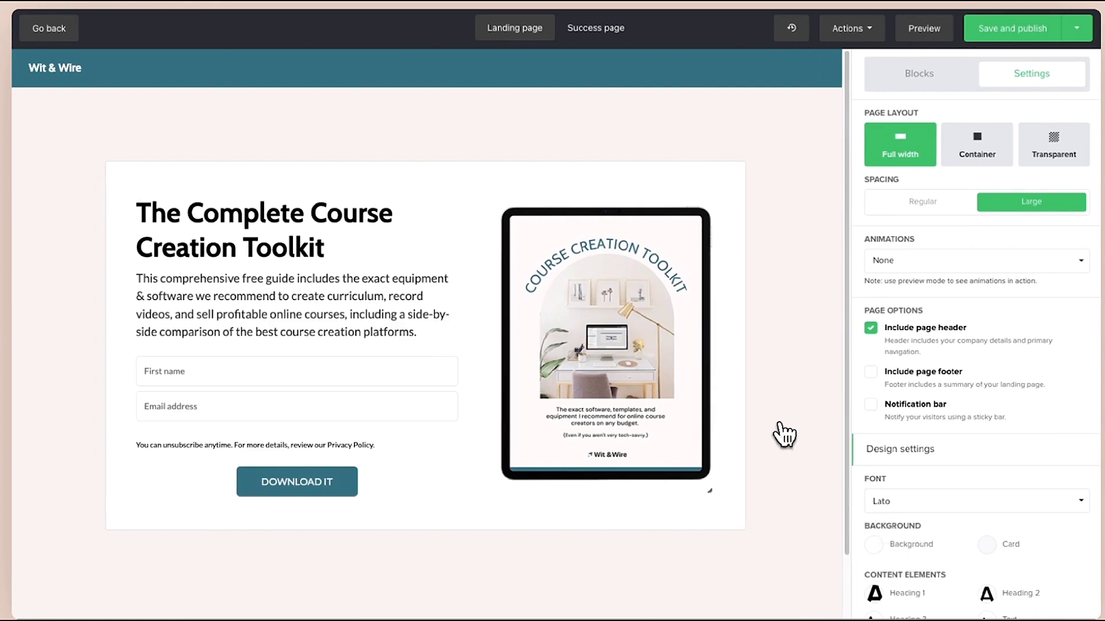
Step: Review the signup form block's spacing, width, card, background and content style settings, and save the block
{"action": "left_click", "coordinate": [481, 399]}
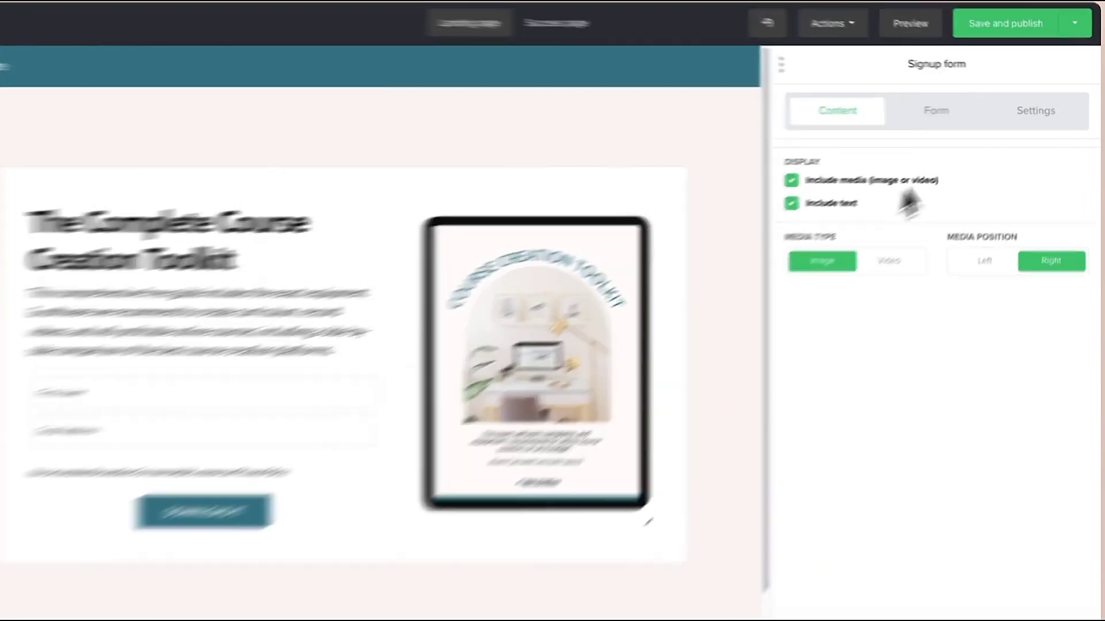
{"action": "left_click", "coordinate": [1040, 109]}
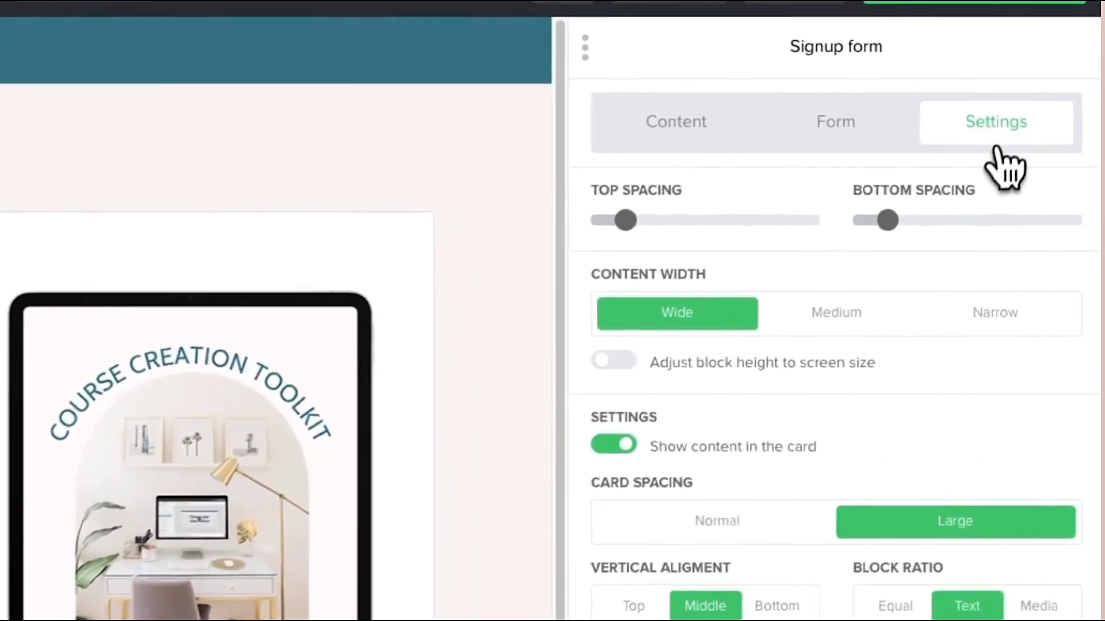
{"action": "scroll", "coordinate": [1030, 262], "scroll_direction": "down", "scroll_amount": 1}
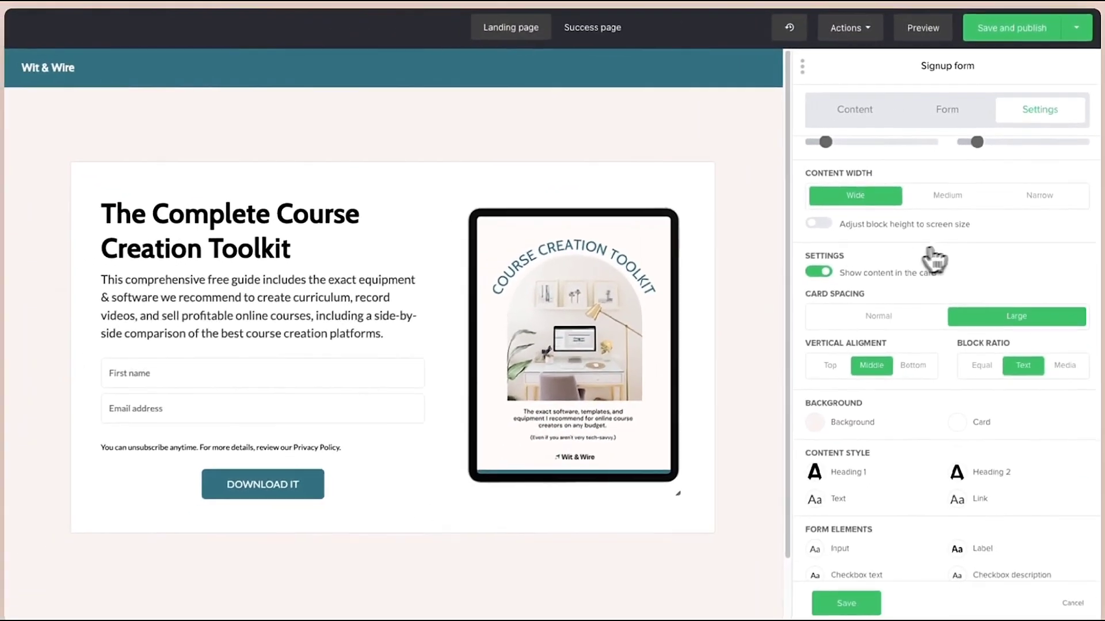
{"action": "scroll", "coordinate": [952, 245], "scroll_direction": "down", "scroll_amount": 4}
{"action": "scroll", "coordinate": [956, 255], "scroll_direction": "up", "scroll_amount": 3}
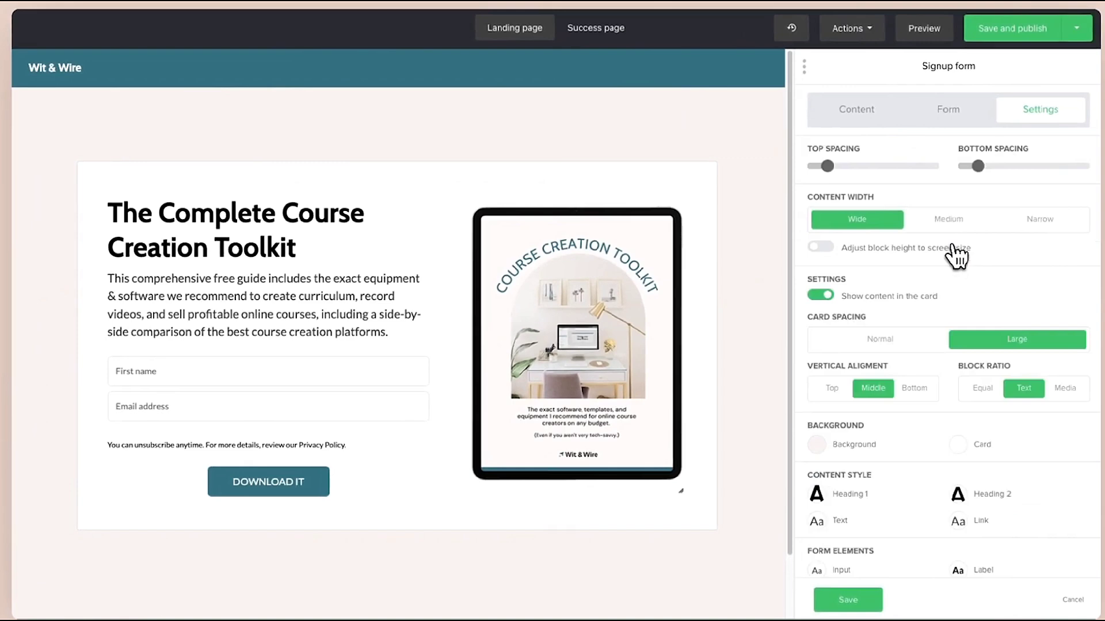
{"action": "left_click", "coordinate": [844, 604]}
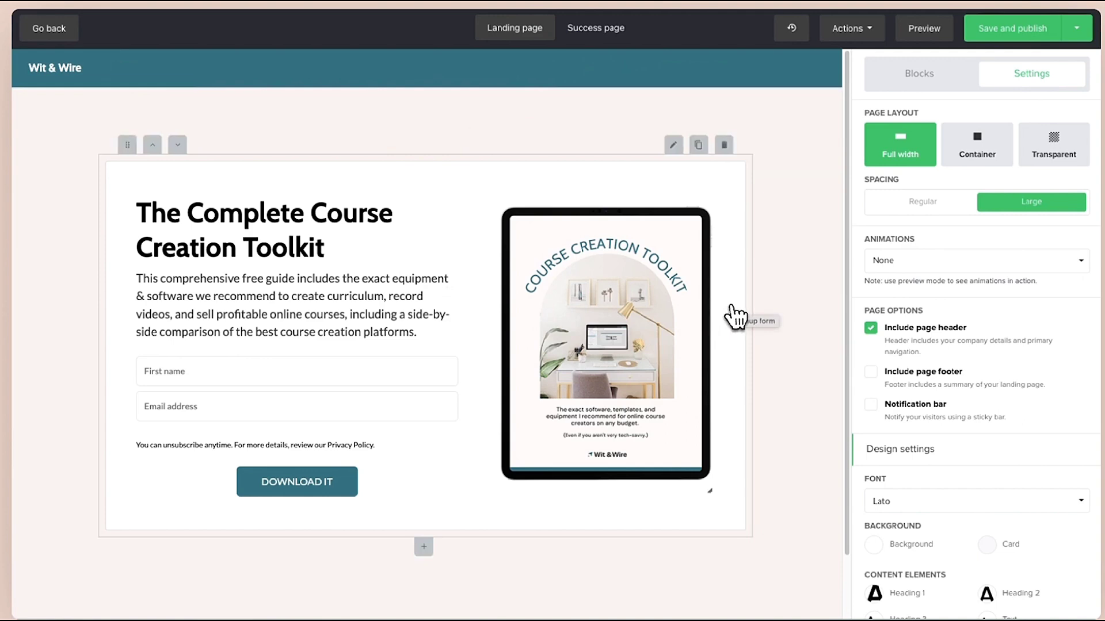
Step: Check the success page and page settings, publish the Course Creation Toolkit landing page, and return to the Sites list
{"action": "left_click", "coordinate": [598, 29]}
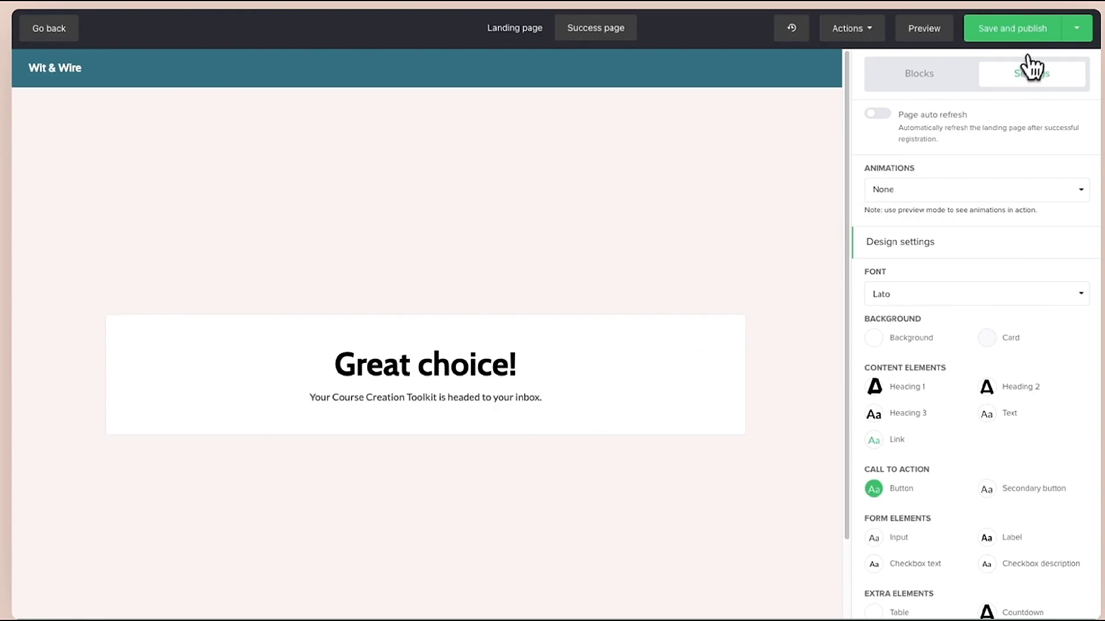
{"action": "left_click", "coordinate": [1012, 29]}
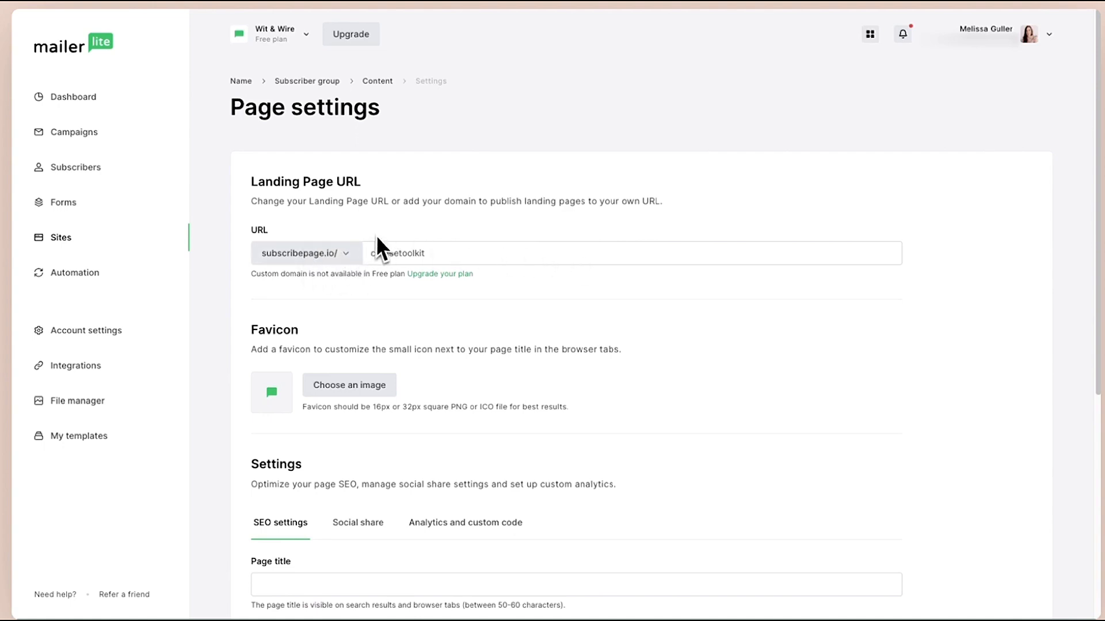
{"action": "scroll", "coordinate": [381, 232], "scroll_direction": "down", "scroll_amount": 3}
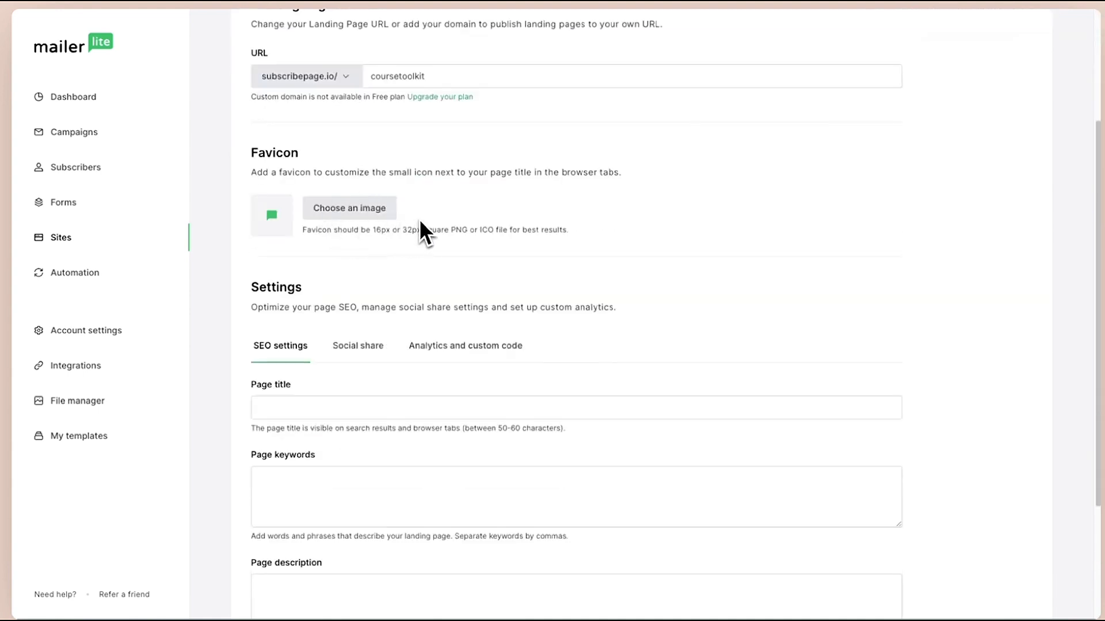
{"action": "scroll", "coordinate": [419, 219], "scroll_direction": "down", "scroll_amount": 3}
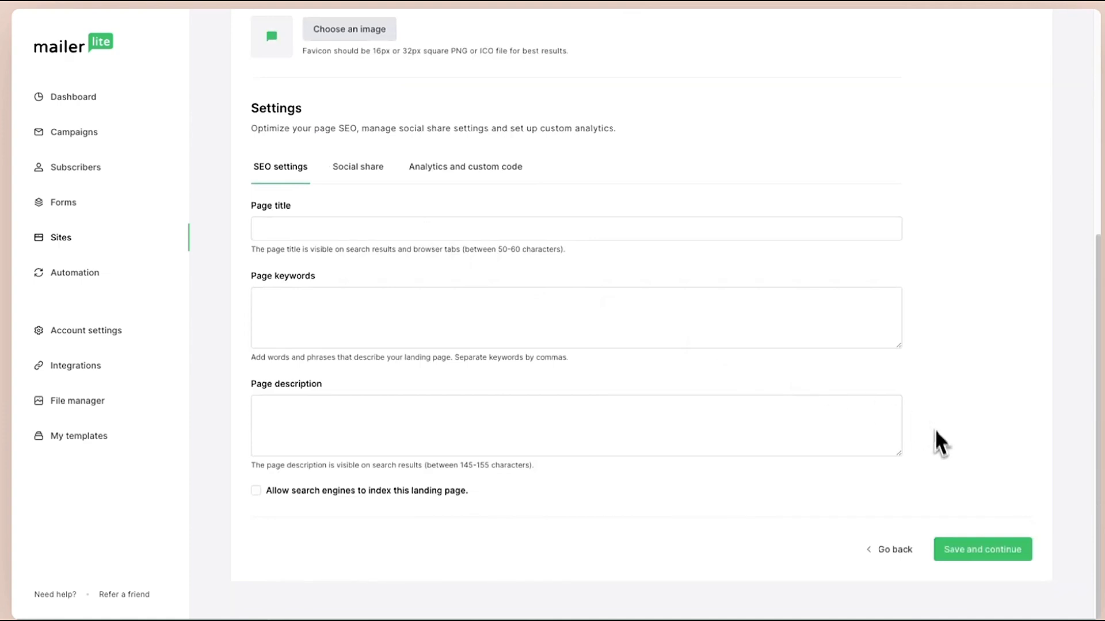
{"action": "left_click", "coordinate": [976, 553]}
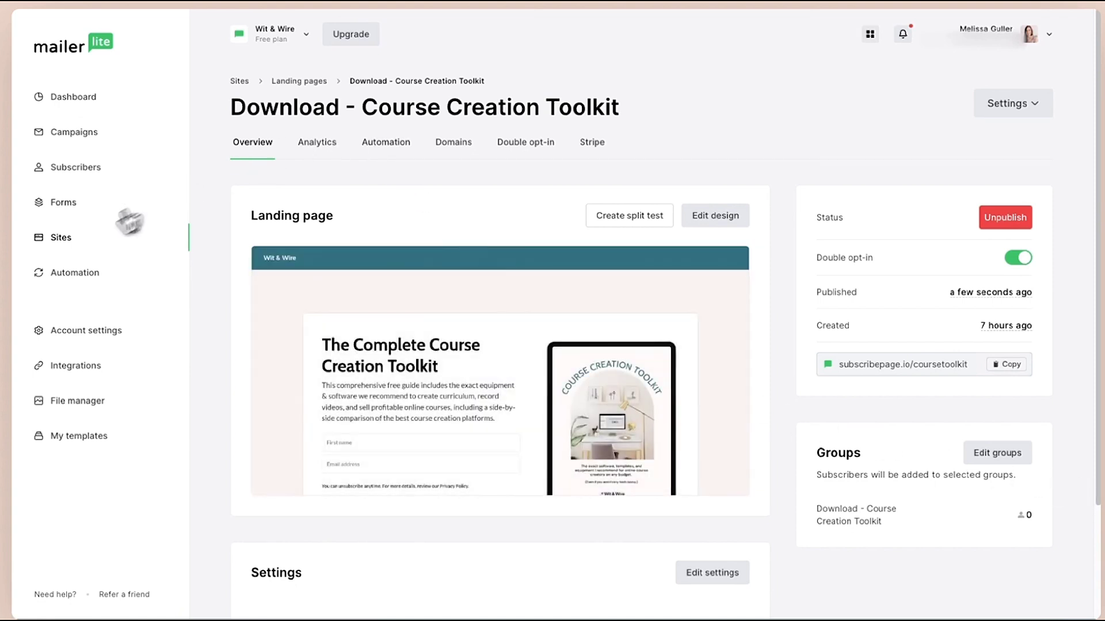
{"action": "left_click", "coordinate": [68, 246]}
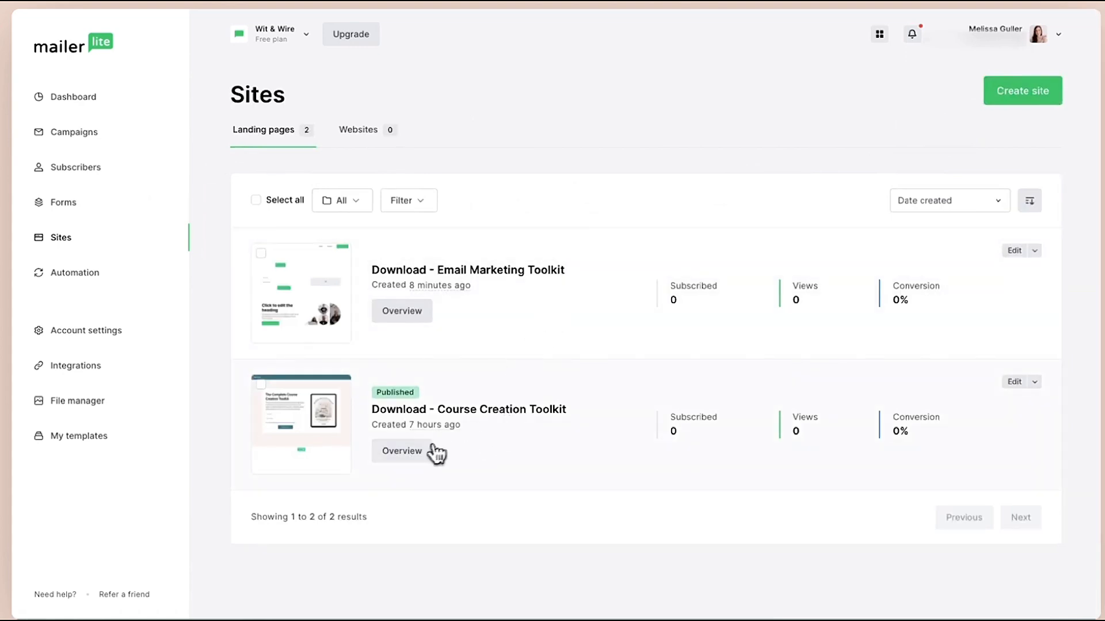
Step: Open the Course Creation Toolkit landing page's overview and check its automation section
{"action": "left_click", "coordinate": [429, 453]}
{"action": "mouse_move", "coordinate": [426, 458]}
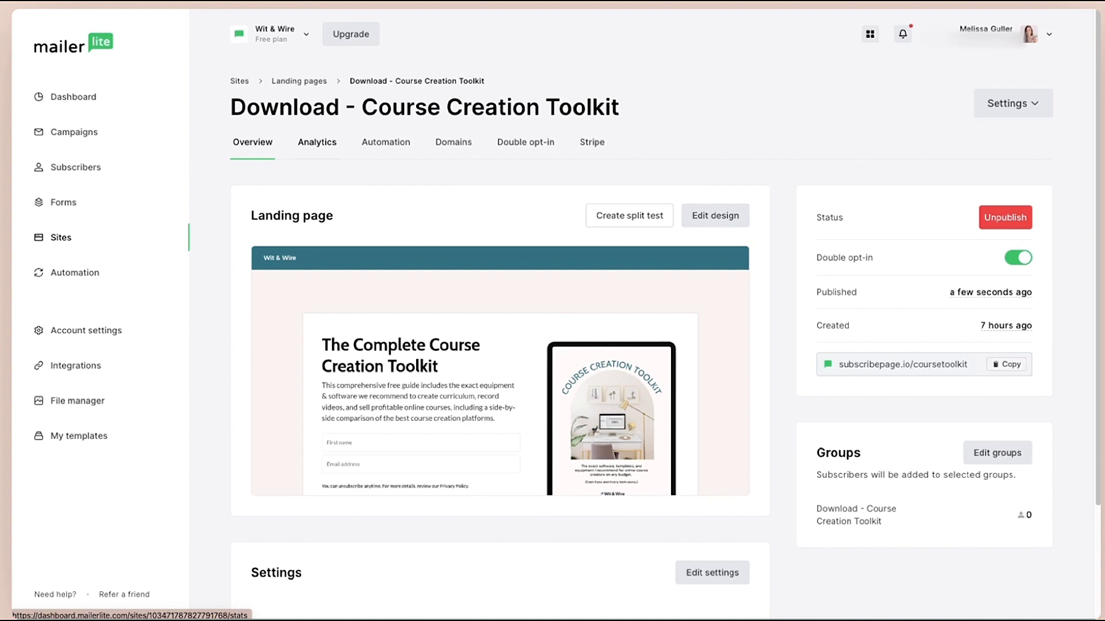
{"action": "left_click", "coordinate": [386, 154]}
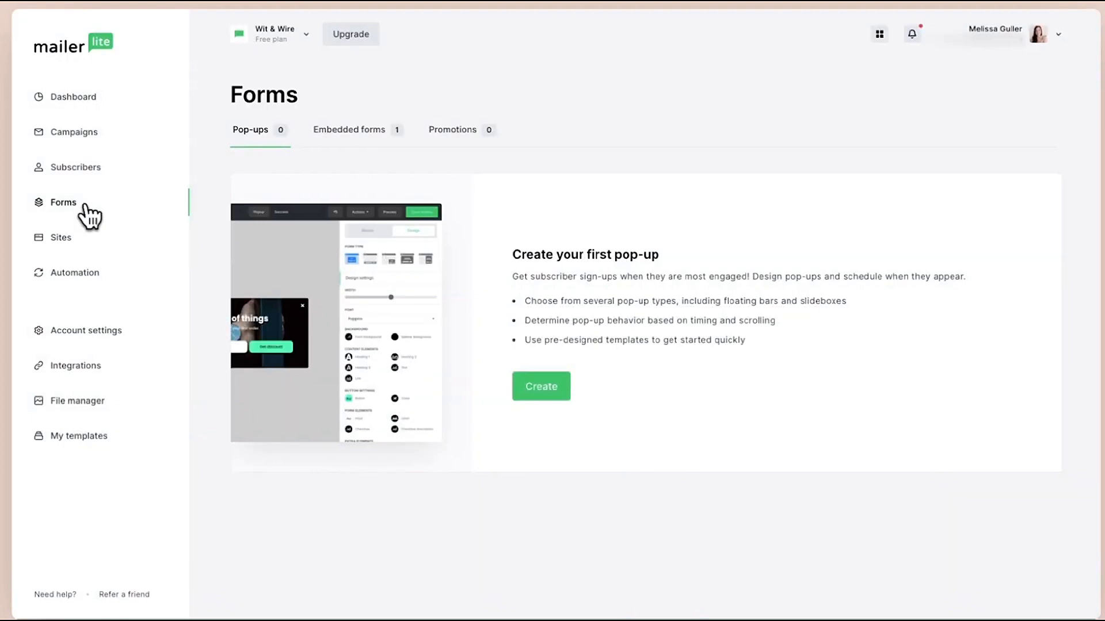
Step: Open the embedded Newsletter form for editing, remove its heading and text block, and finish editing
{"action": "left_click", "coordinate": [343, 138]}
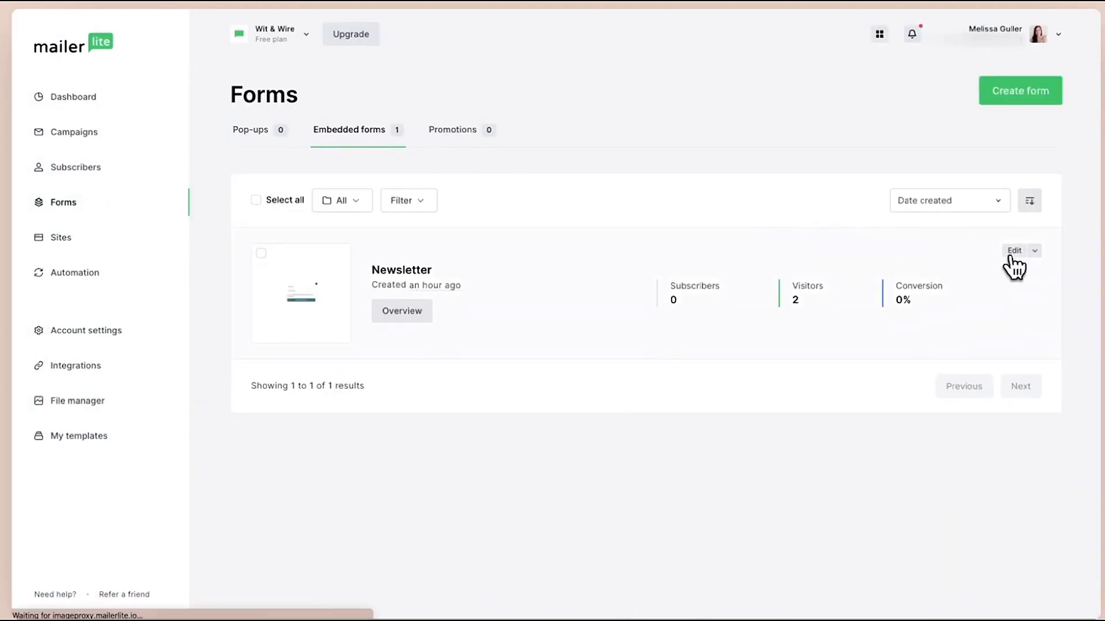
{"action": "left_click", "coordinate": [1015, 254]}
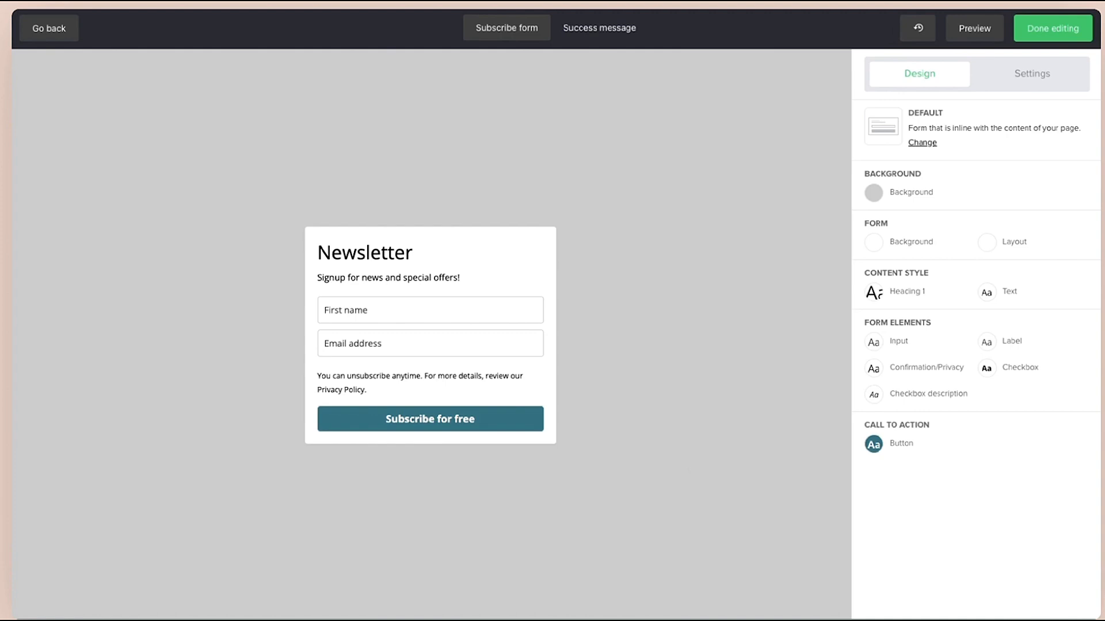
{"action": "mouse_move", "coordinate": [495, 255]}
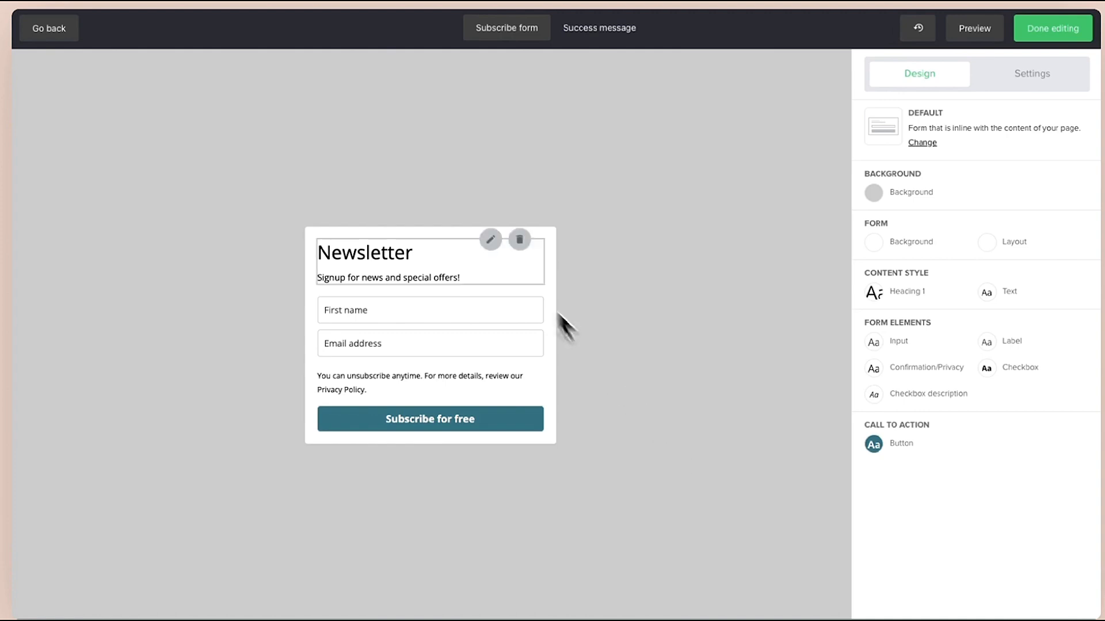
{"action": "left_click", "coordinate": [519, 240]}
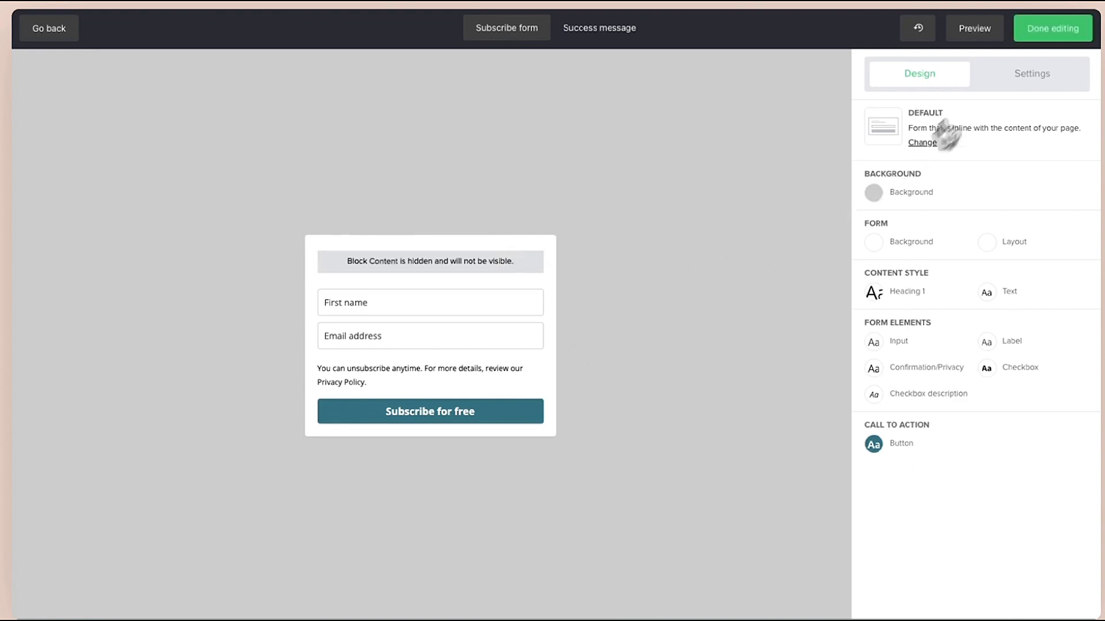
{"action": "left_click", "coordinate": [1034, 46]}
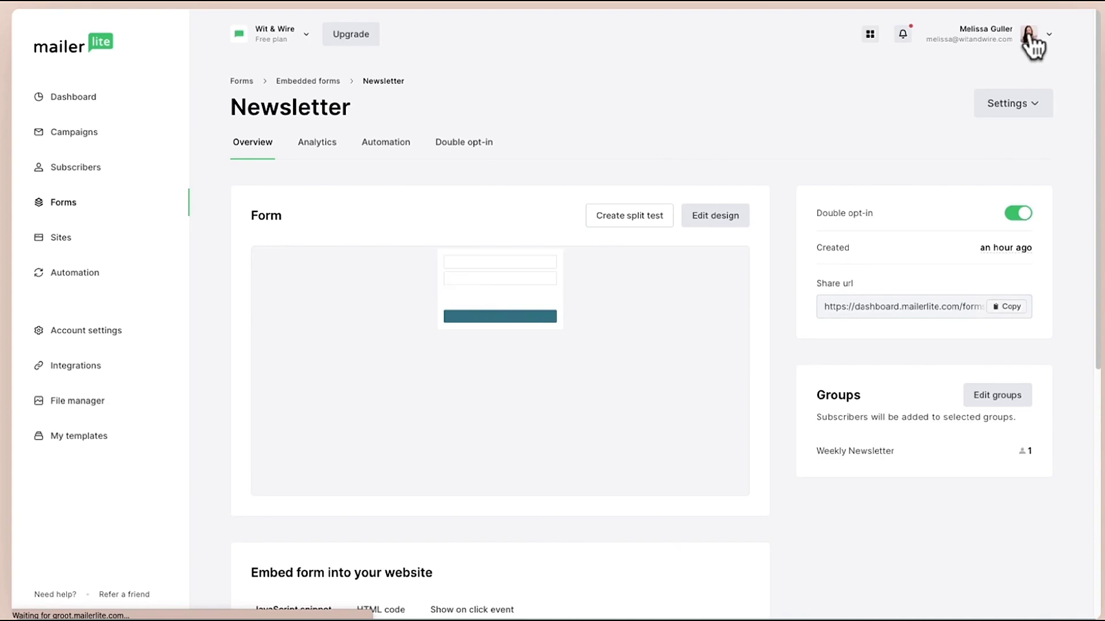
Step: Copy the Newsletter form's HTML embed code
{"action": "scroll", "coordinate": [812, 289], "scroll_direction": "down", "scroll_amount": 6}
{"action": "left_click", "coordinate": [382, 244]}
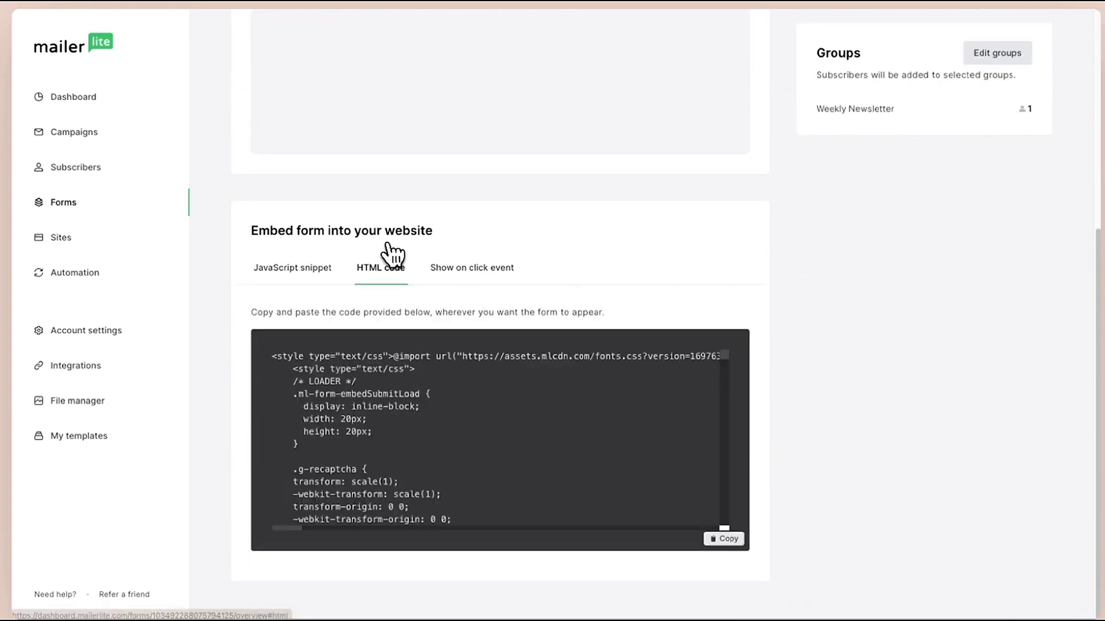
{"action": "left_click", "coordinate": [723, 538]}
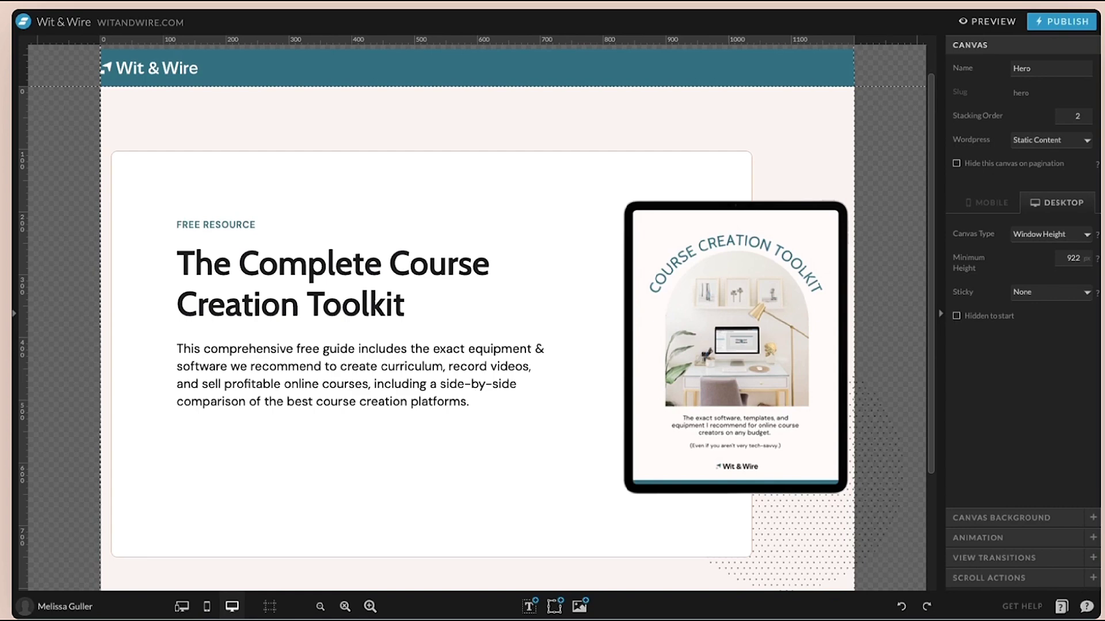
Step: In the Wit & Wire website editor, add an embed code element to the Hero canvas, using the copied form HTML as custom code, and reposition it
{"action": "mouse_move", "coordinate": [554, 605]}
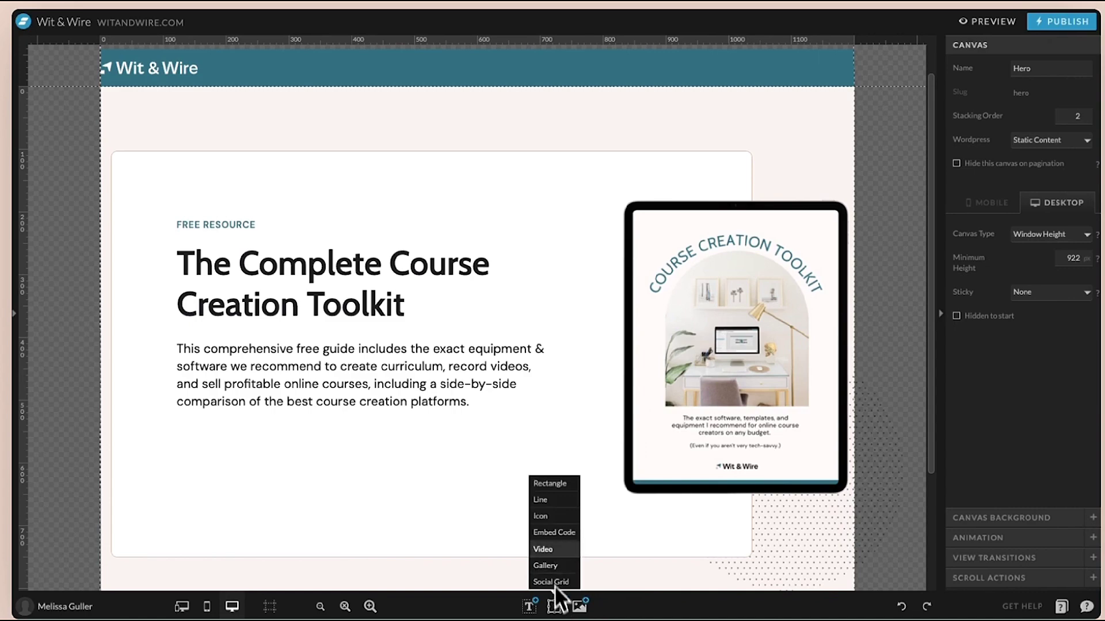
{"action": "left_click", "coordinate": [553, 533]}
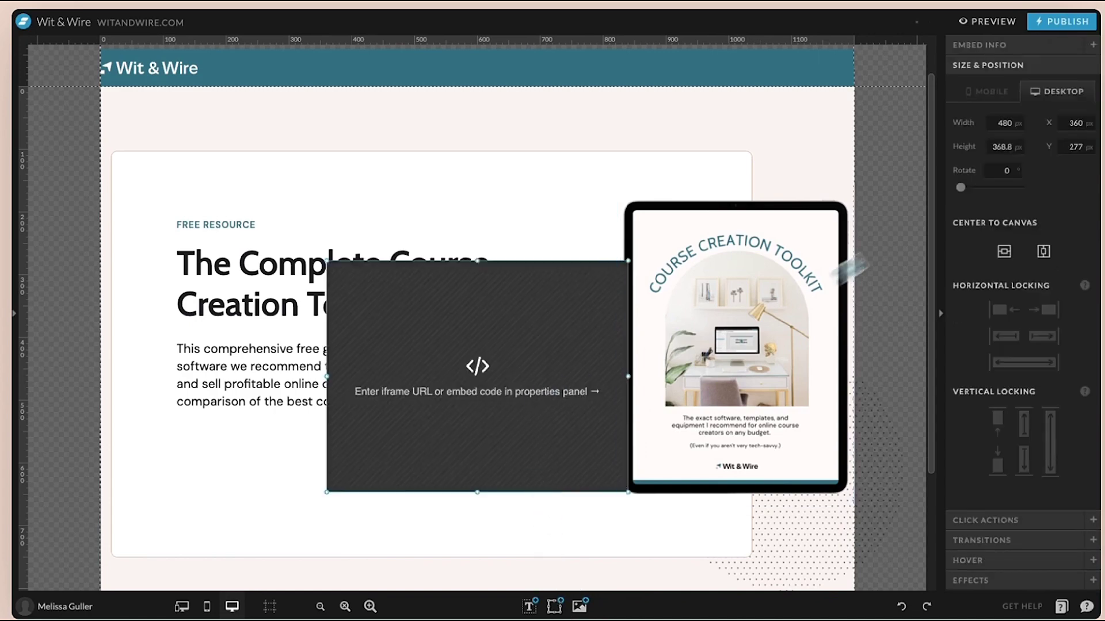
{"action": "left_click", "coordinate": [1065, 46]}
{"action": "left_click", "coordinate": [1028, 123]}
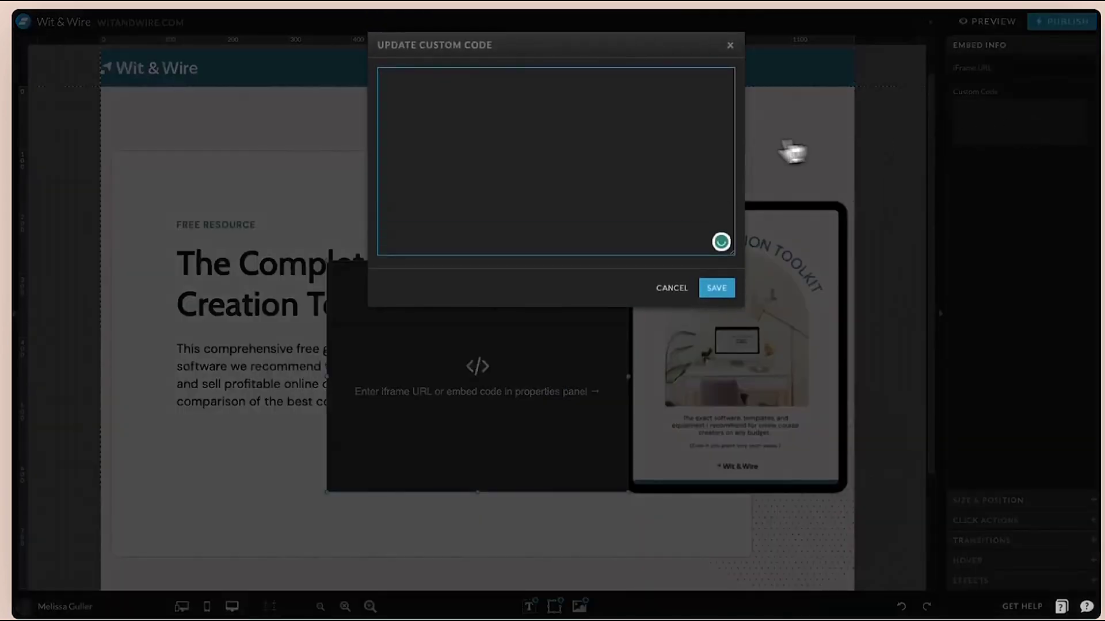
{"action": "key", "text": "ctrl+v"}
{"action": "left_click", "coordinate": [716, 287]}
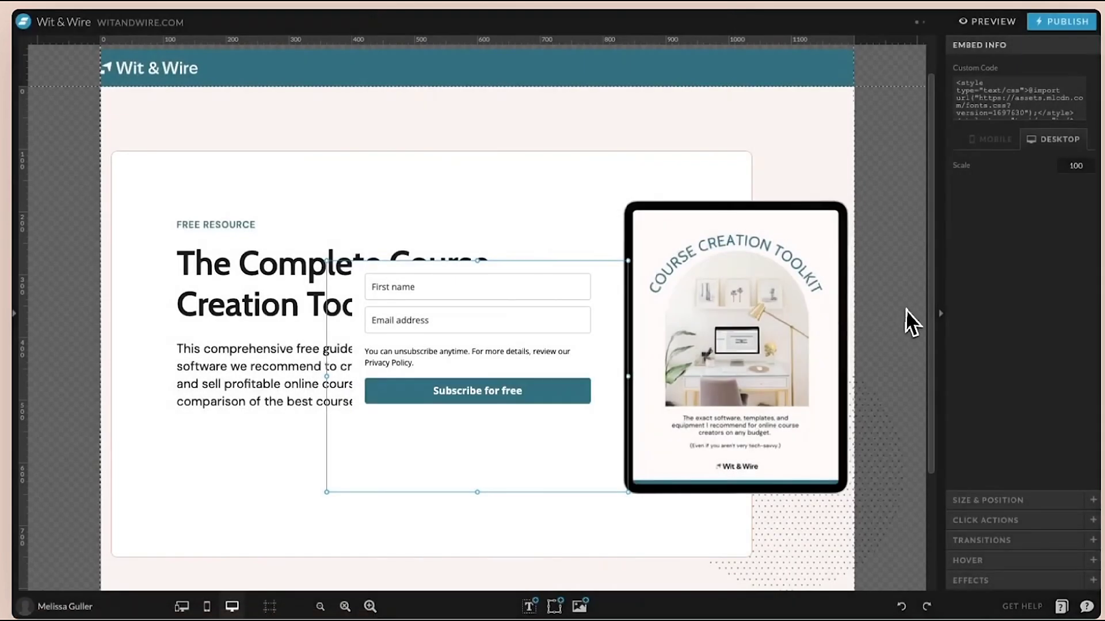
{"action": "left_click_drag", "start_coordinate": [377, 478], "coordinate": [360, 493]}
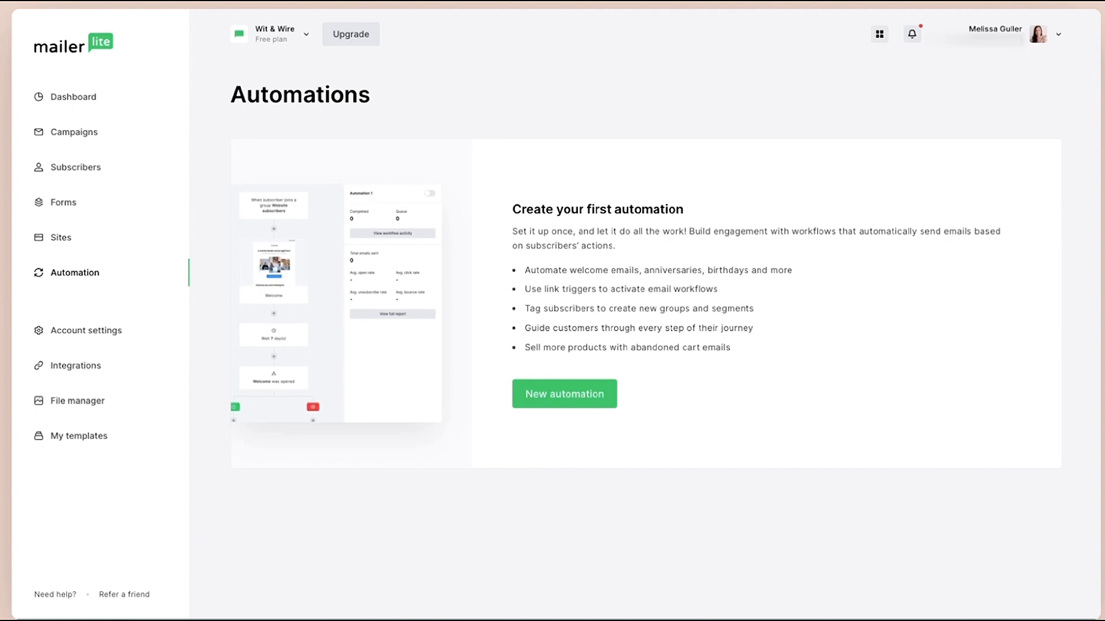
Step: Browse the automation templates and create an automation from scratch named "Download - Course Creation Toolkit"
{"action": "left_click", "coordinate": [566, 413]}
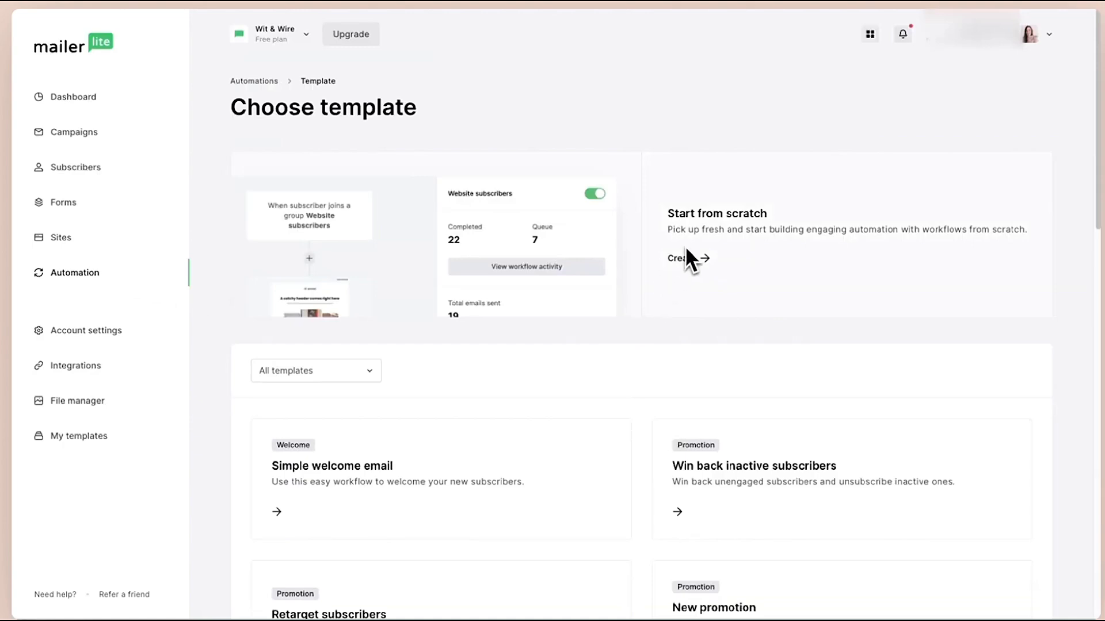
{"action": "scroll", "coordinate": [656, 368], "scroll_direction": "down", "scroll_amount": 1}
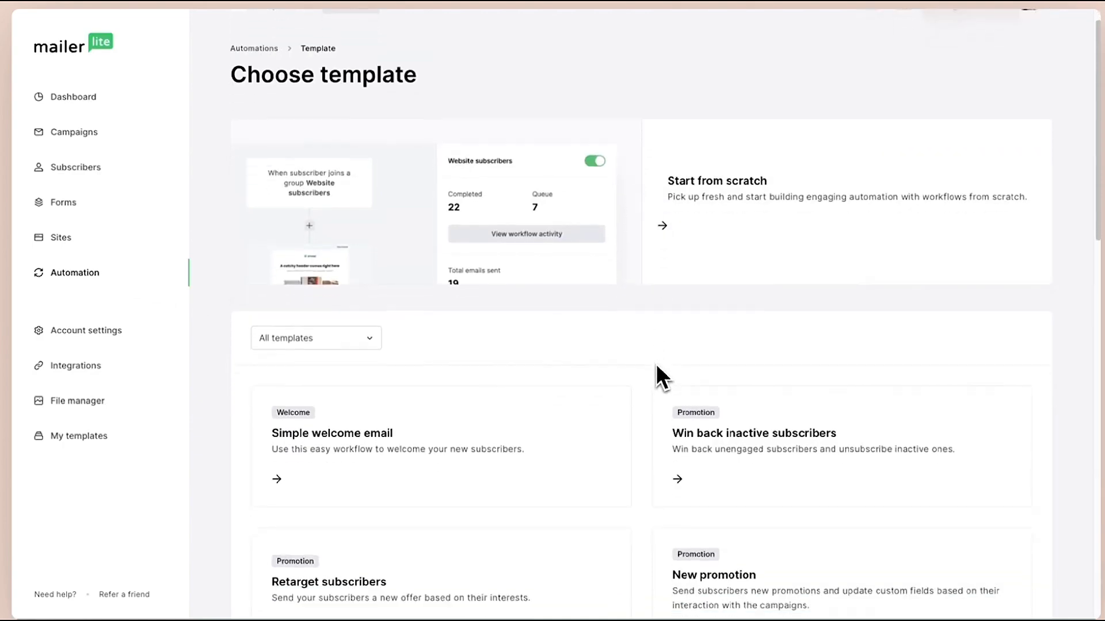
{"action": "scroll", "coordinate": [656, 368], "scroll_direction": "down", "scroll_amount": 10}
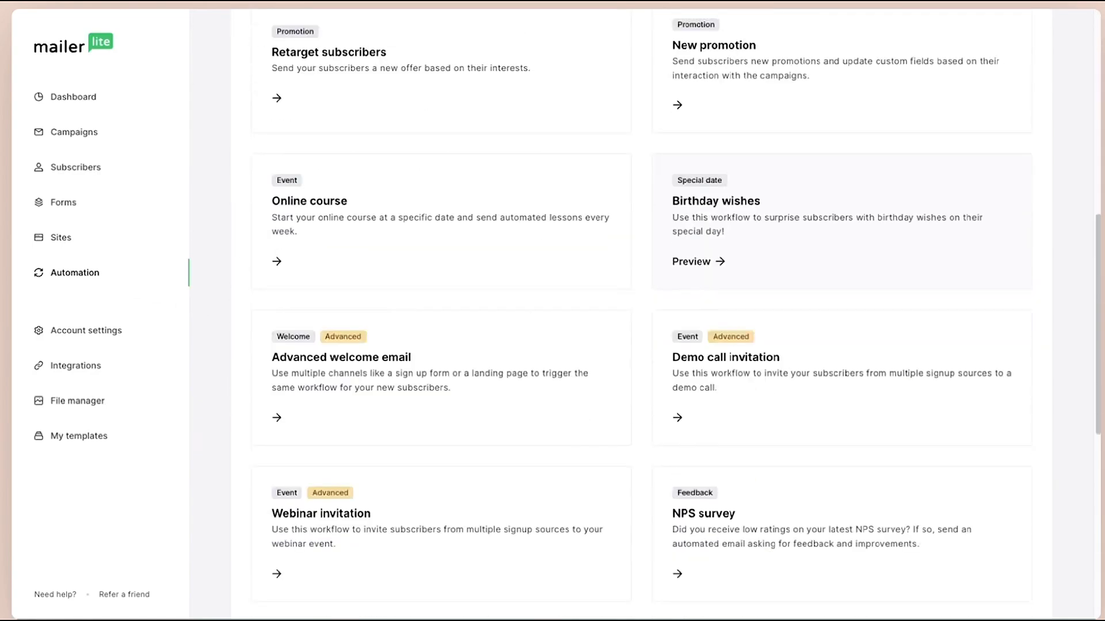
{"action": "scroll", "coordinate": [656, 368], "scroll_direction": "down", "scroll_amount": 6}
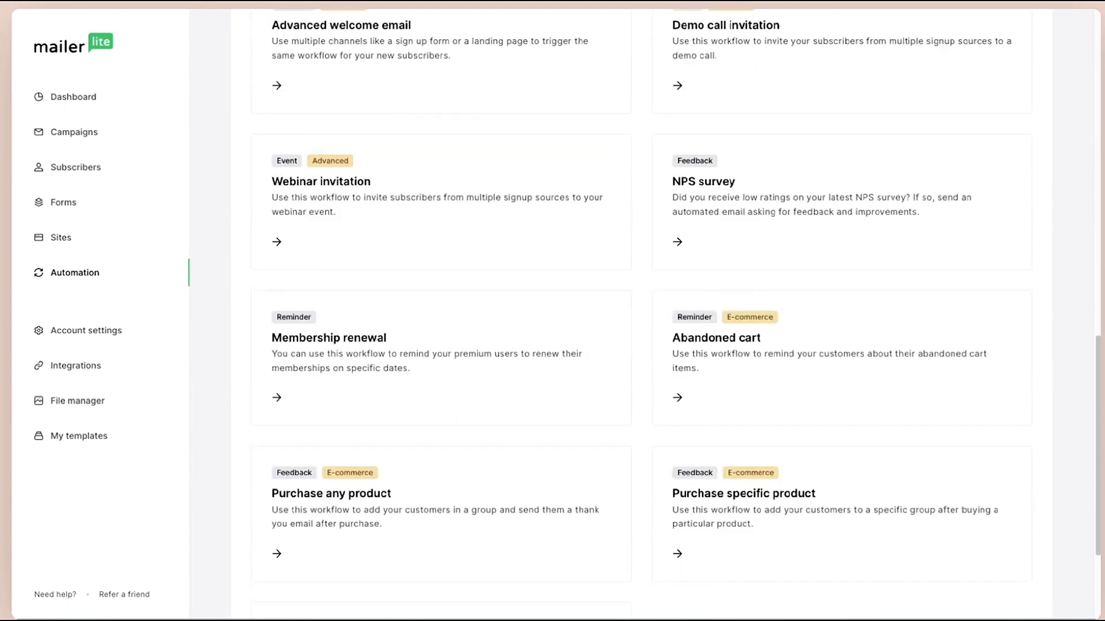
{"action": "scroll", "coordinate": [633, 325], "scroll_direction": "up", "scroll_amount": 15}
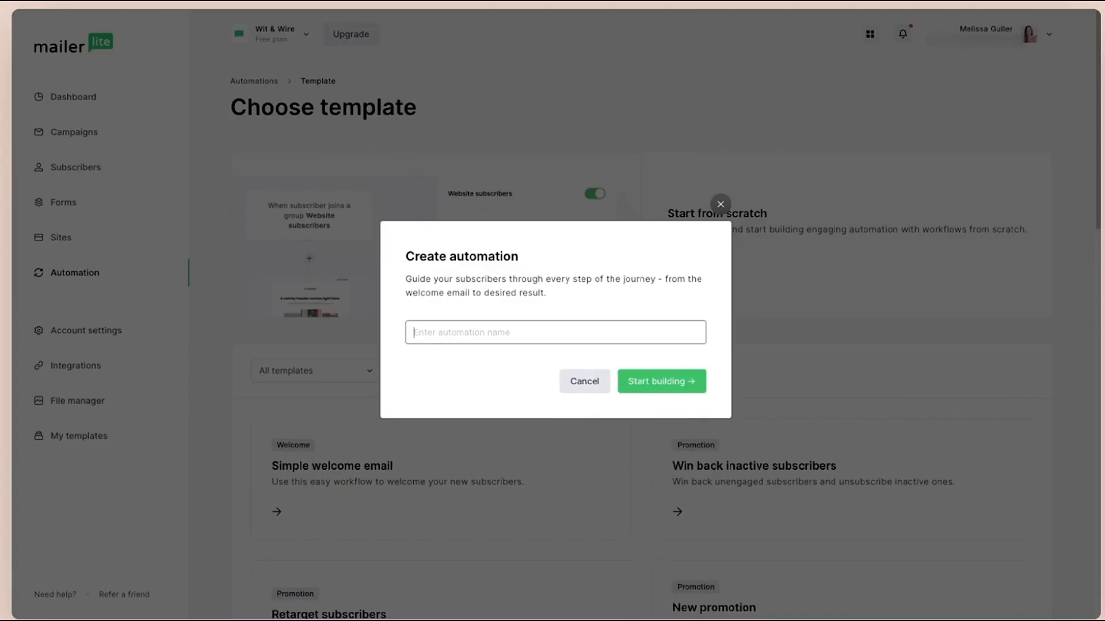
{"action": "type", "text": "Download - Course Creation Toolkit"}
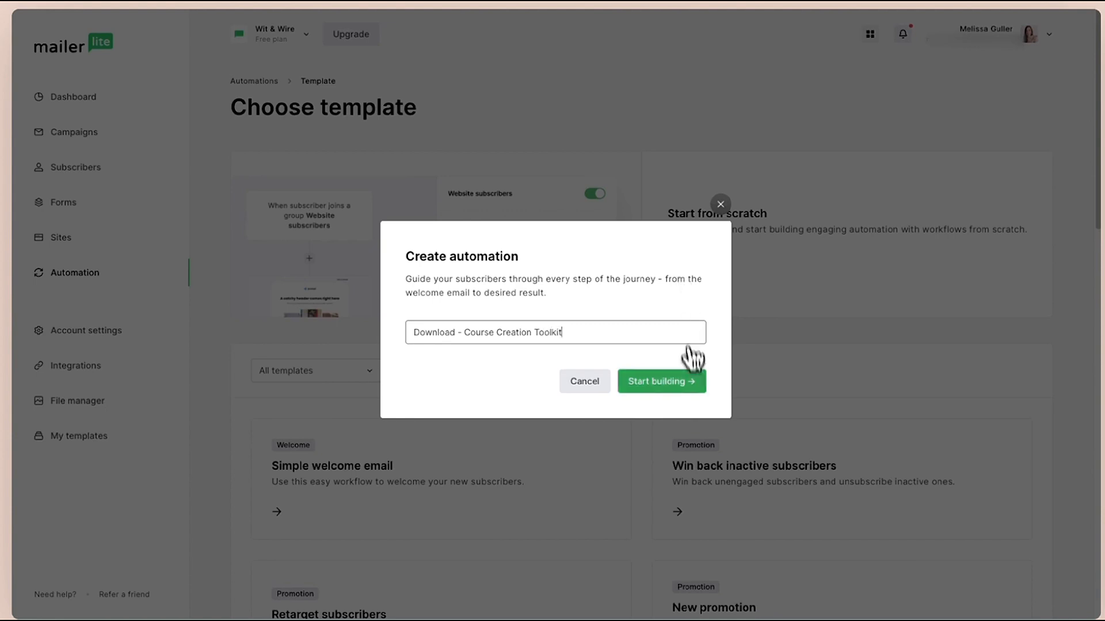
{"action": "left_click", "coordinate": [686, 381]}
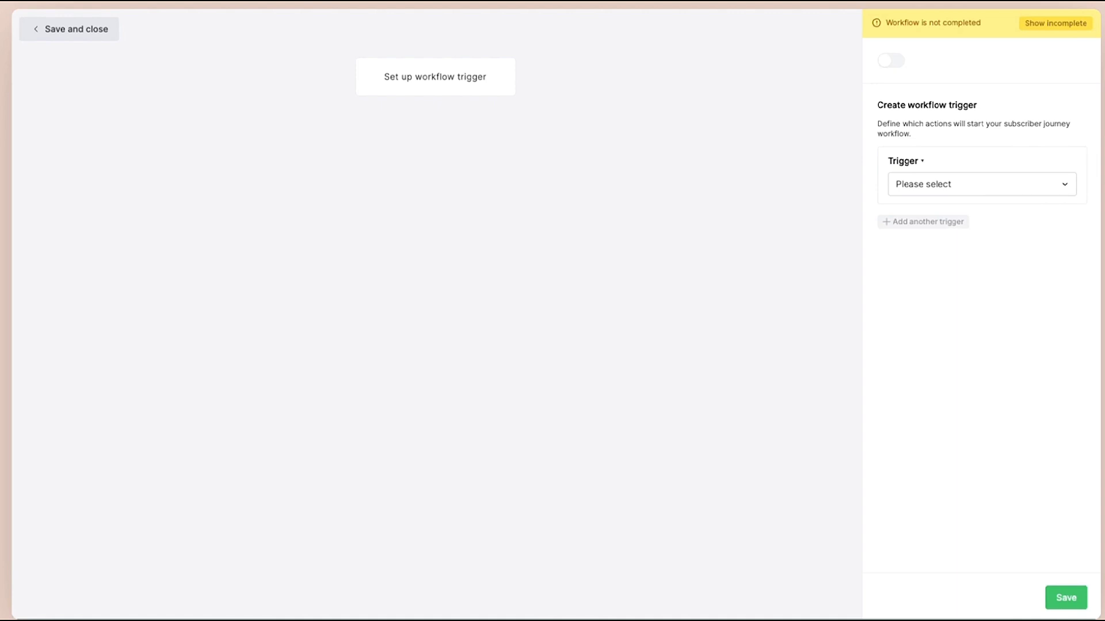
Step: Trigger the workflow when a subscriber completes the "Download - Course Creation Toolkit" form, allow subscribers to repeat it, and save the trigger
{"action": "left_click", "coordinate": [1061, 185]}
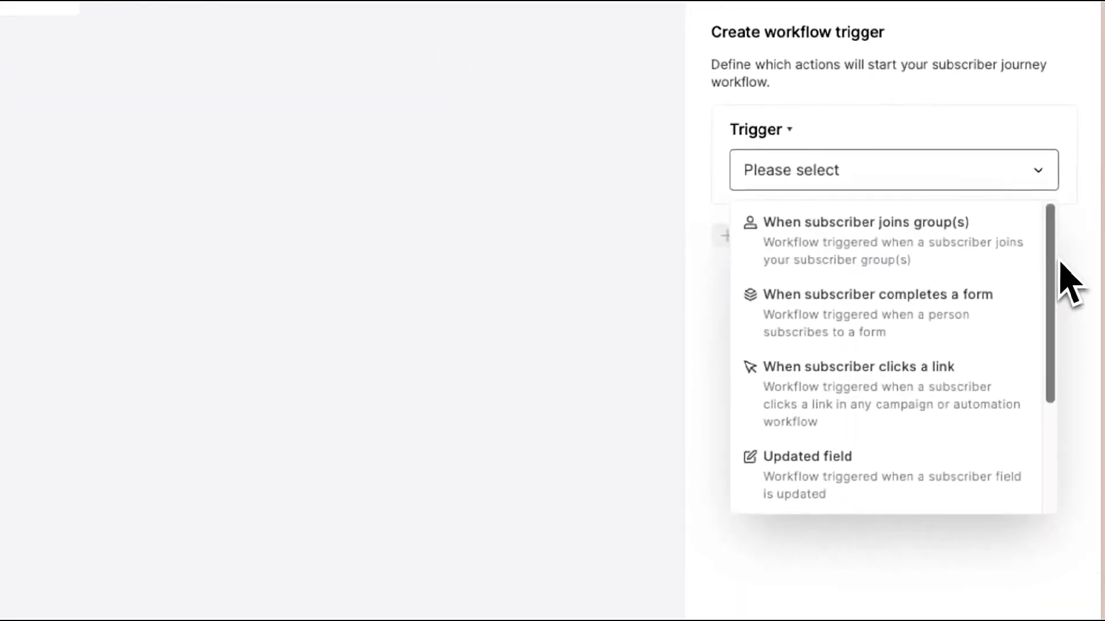
{"action": "left_click_drag", "start_coordinate": [1058, 264], "coordinate": [1036, 170]}
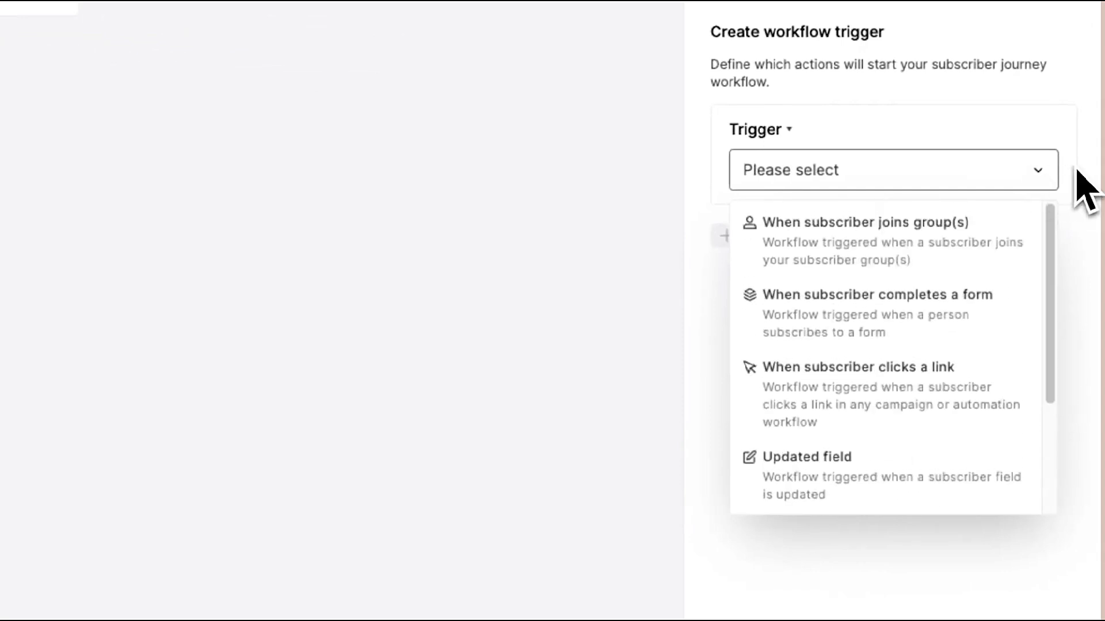
{"action": "left_click", "coordinate": [986, 309]}
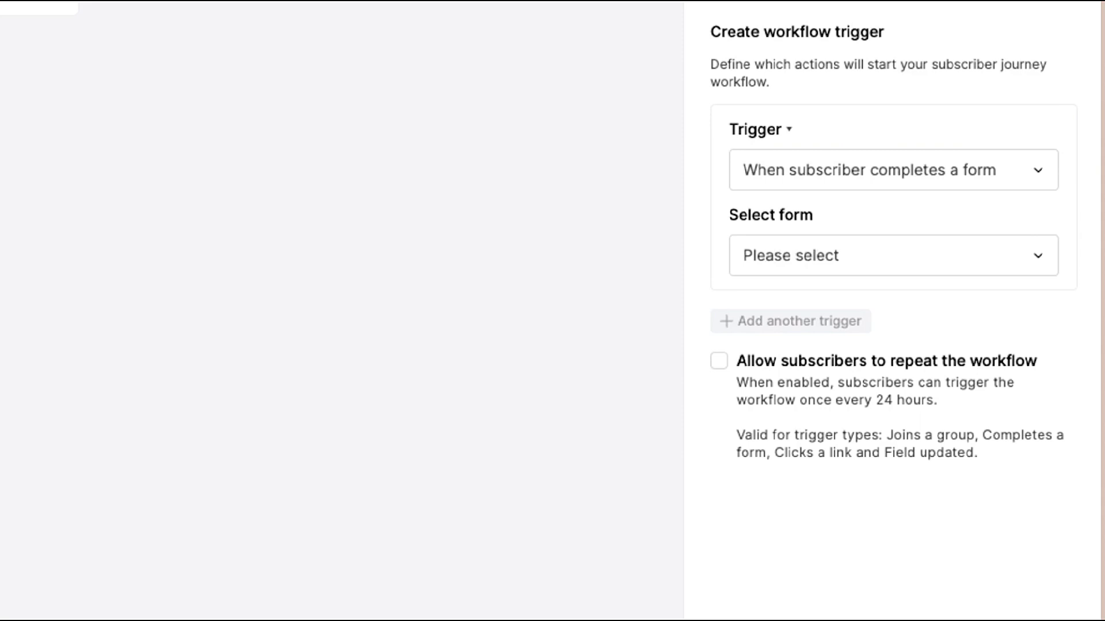
{"action": "left_click", "coordinate": [999, 271]}
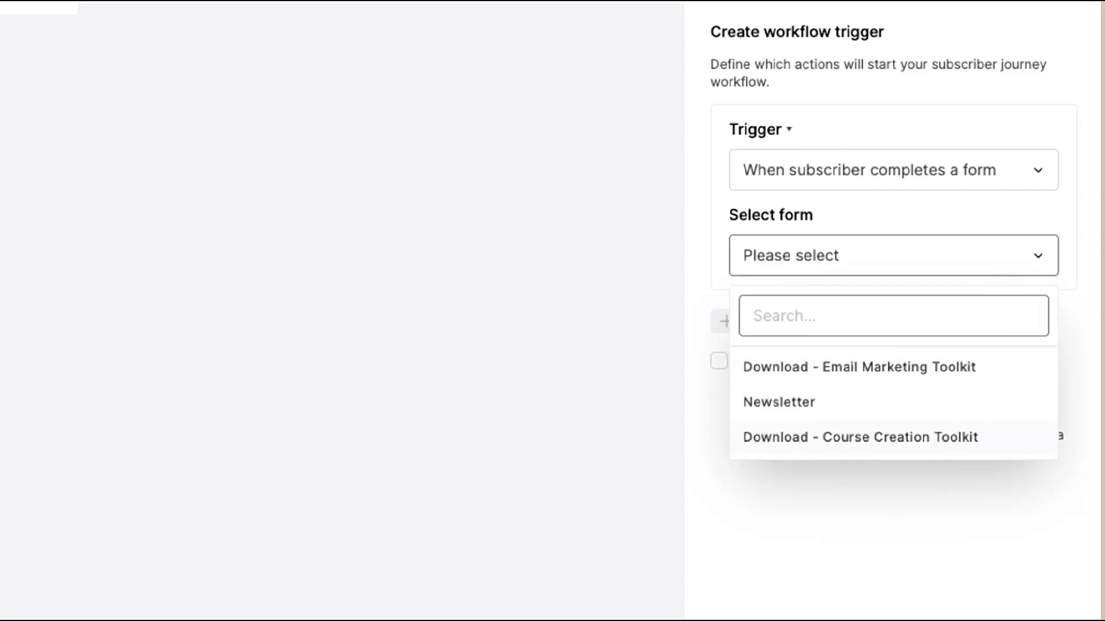
{"action": "left_click", "coordinate": [859, 437]}
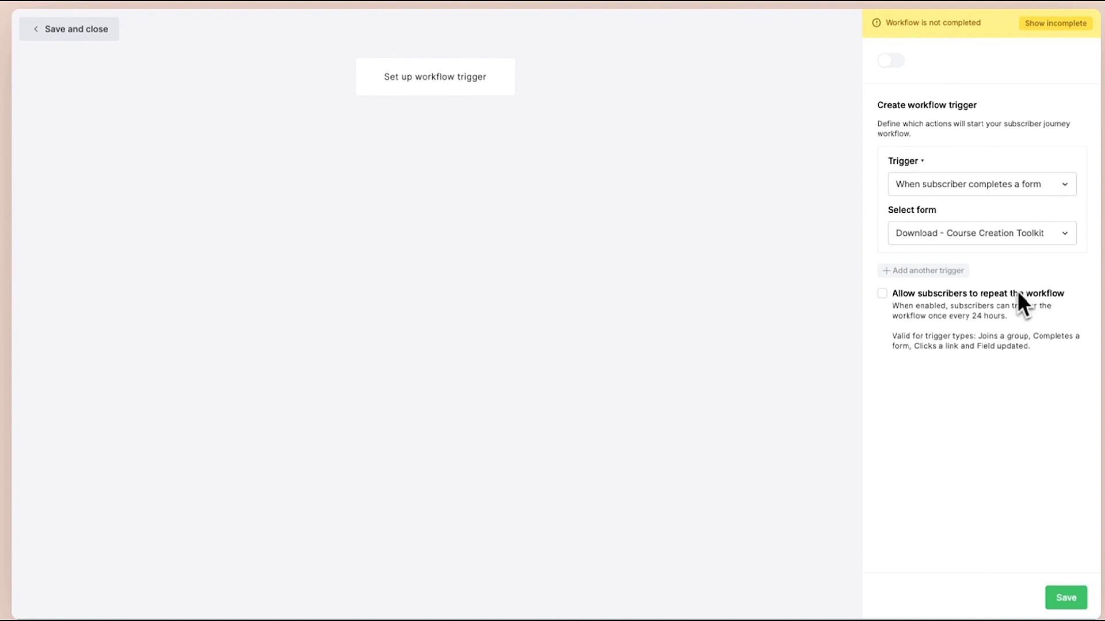
{"action": "left_click", "coordinate": [883, 295]}
{"action": "left_click", "coordinate": [1075, 599]}
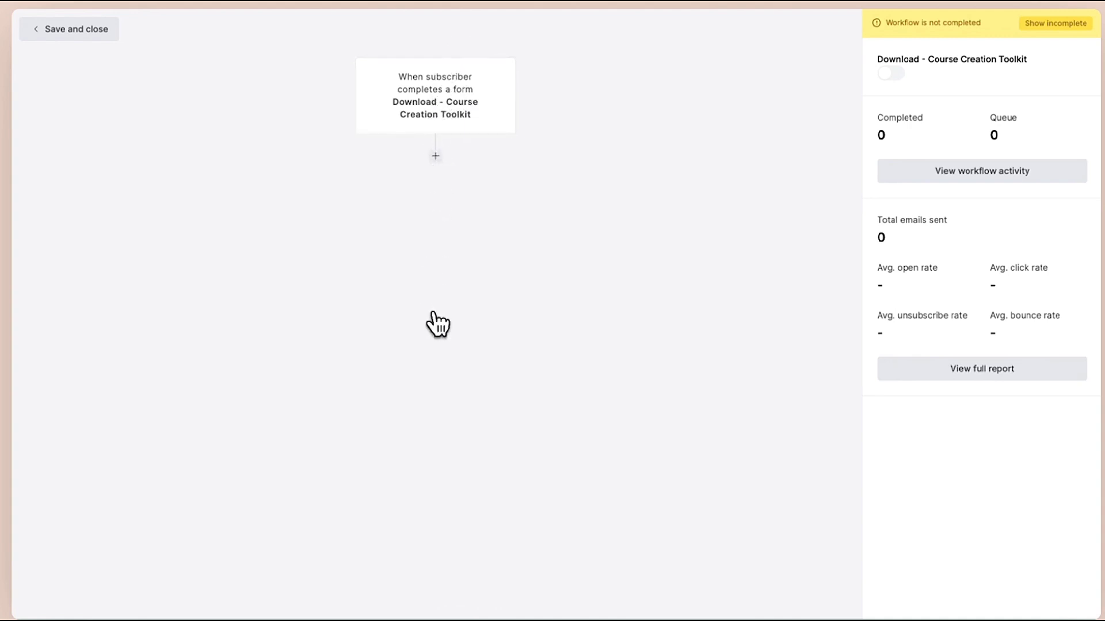
Step: Add an email step below the workflow trigger and name it "Deliver Freebie"
{"action": "left_click", "coordinate": [435, 156]}
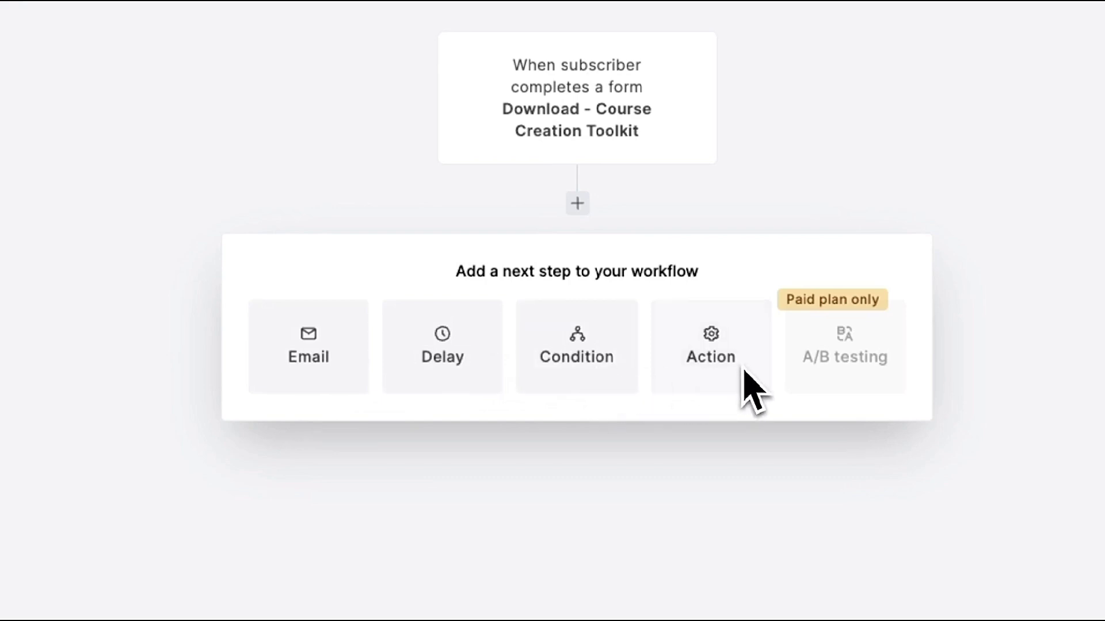
{"action": "left_click", "coordinate": [346, 359]}
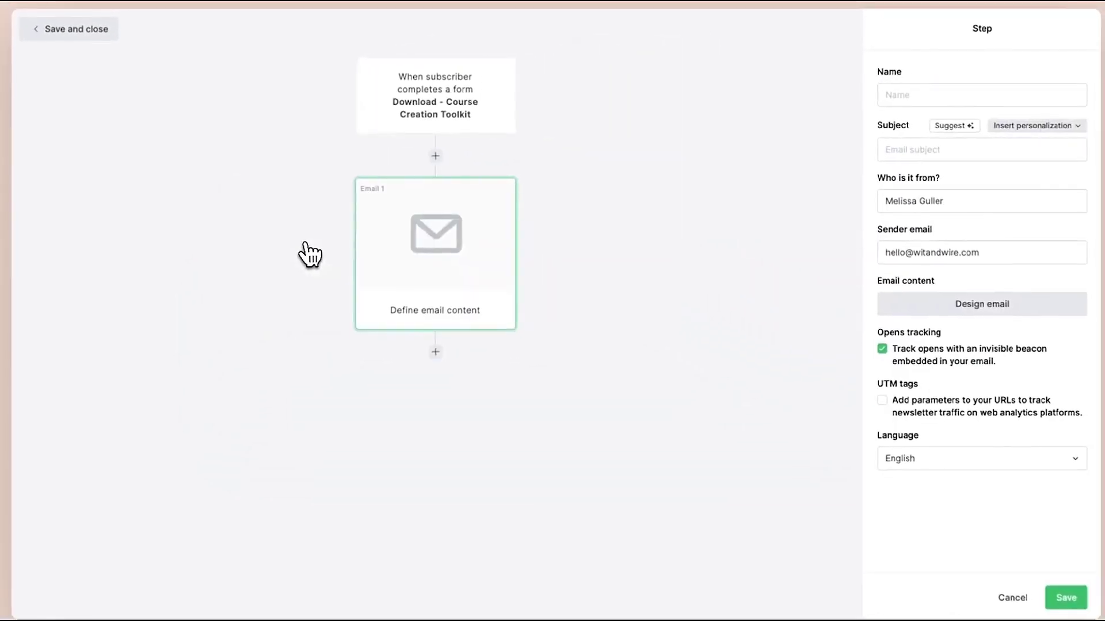
{"action": "mouse_move", "coordinate": [448, 275]}
{"action": "left_click", "coordinate": [933, 96]}
{"action": "type", "text": "Deliver"}
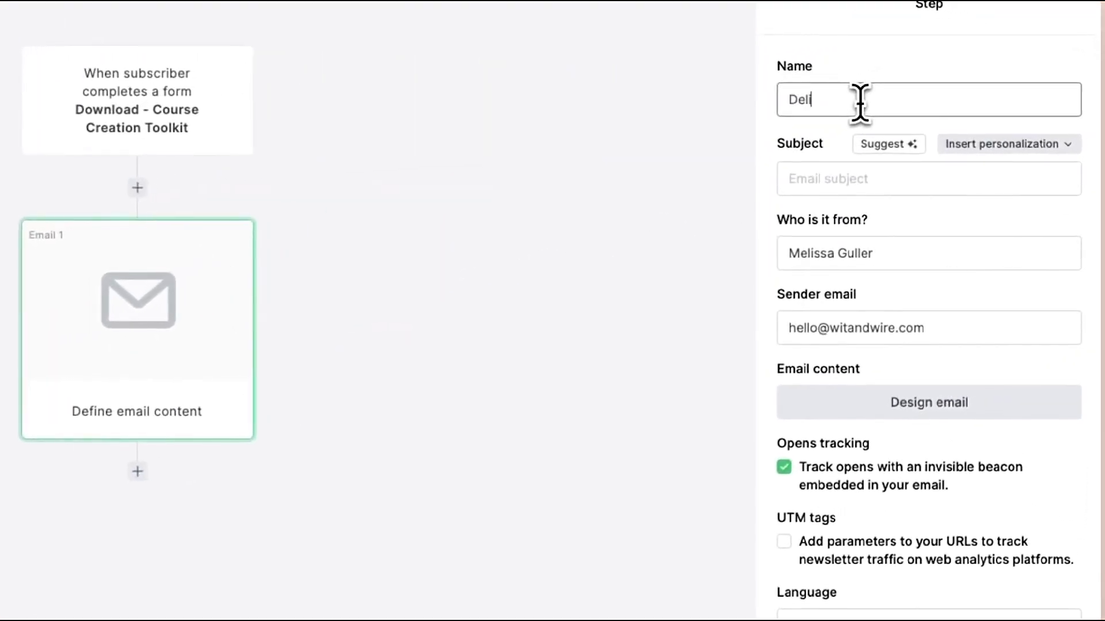
{"action": "type", "text": " Freebie"}
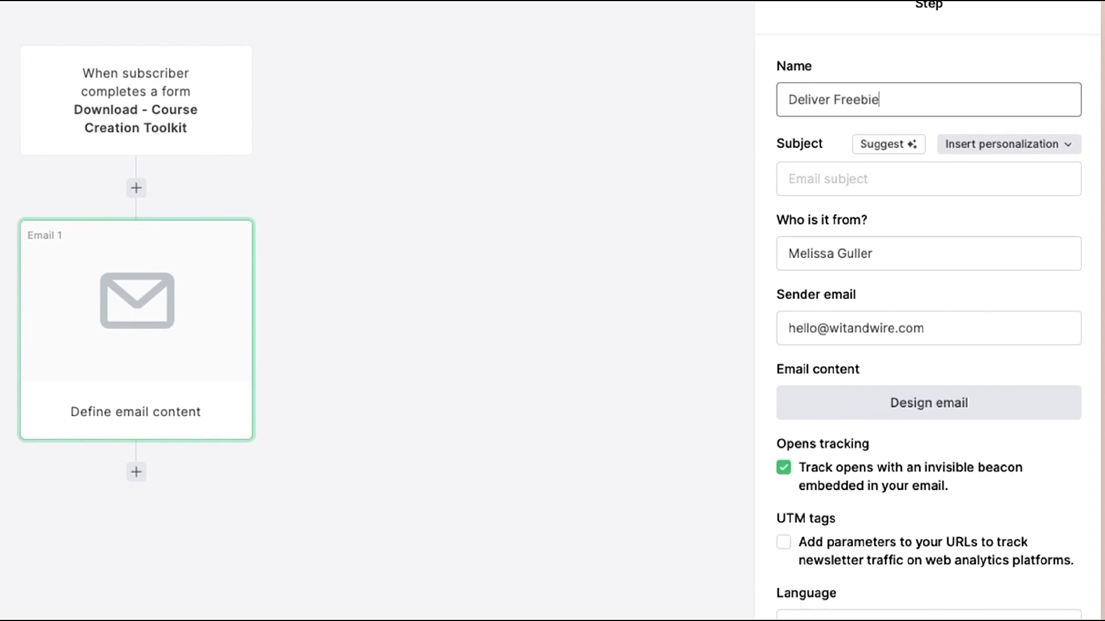
Step: Set the email's subject to "Your Course Creation Toolkit" and open its email design choices
{"action": "left_click", "coordinate": [867, 179]}
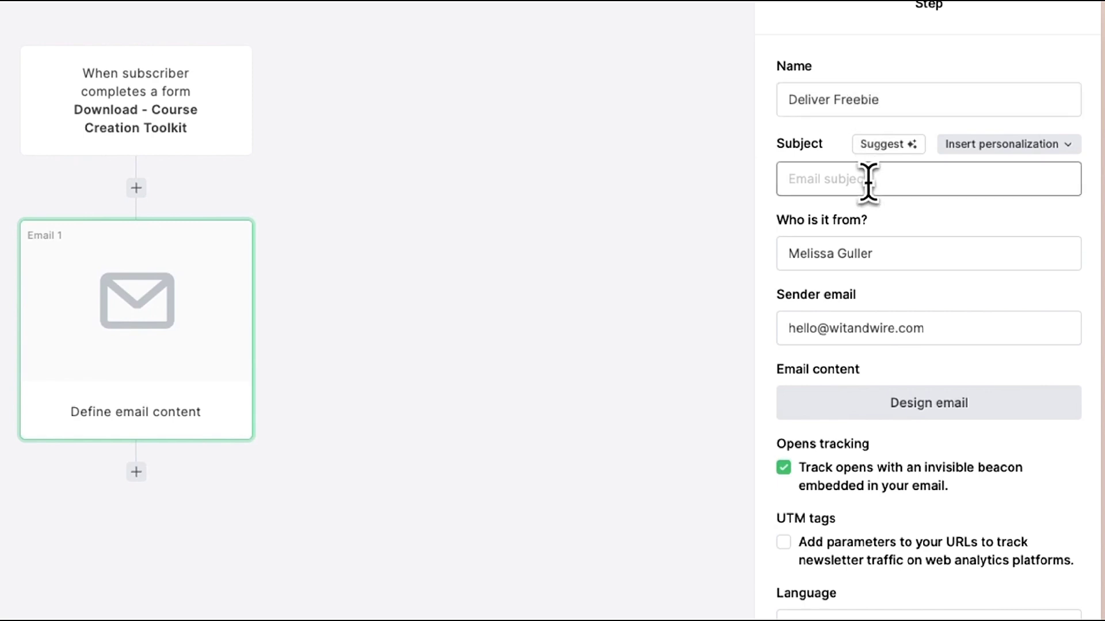
{"action": "type", "text": "D"}
{"action": "key", "text": "BackSpace"}
{"action": "type", "text": "Your "}
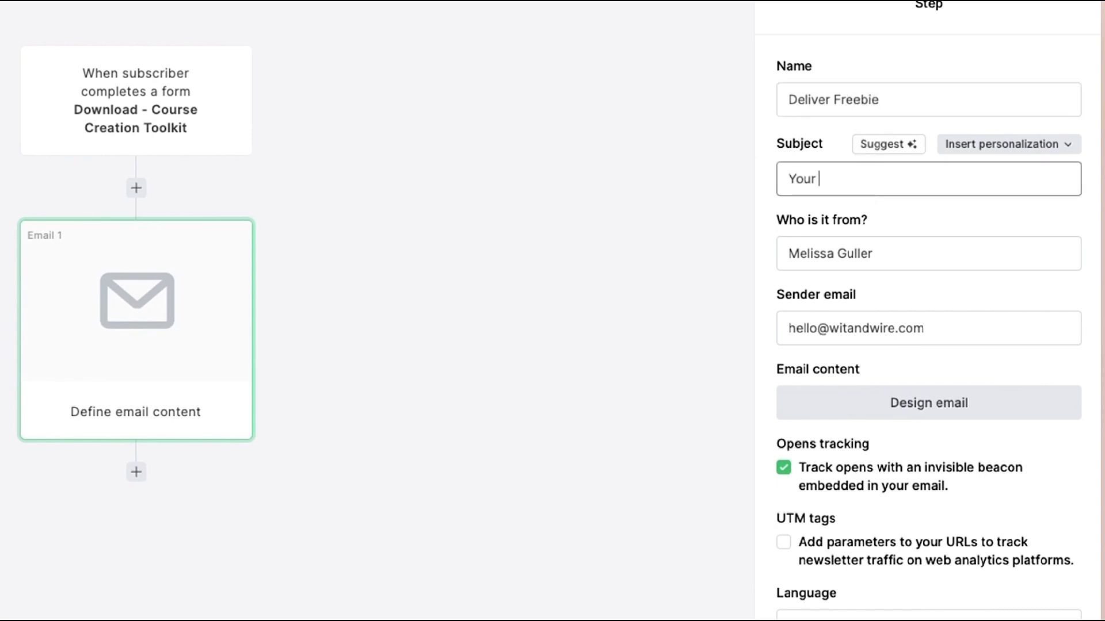
{"action": "type", "text": "Course Creation Toolkit"}
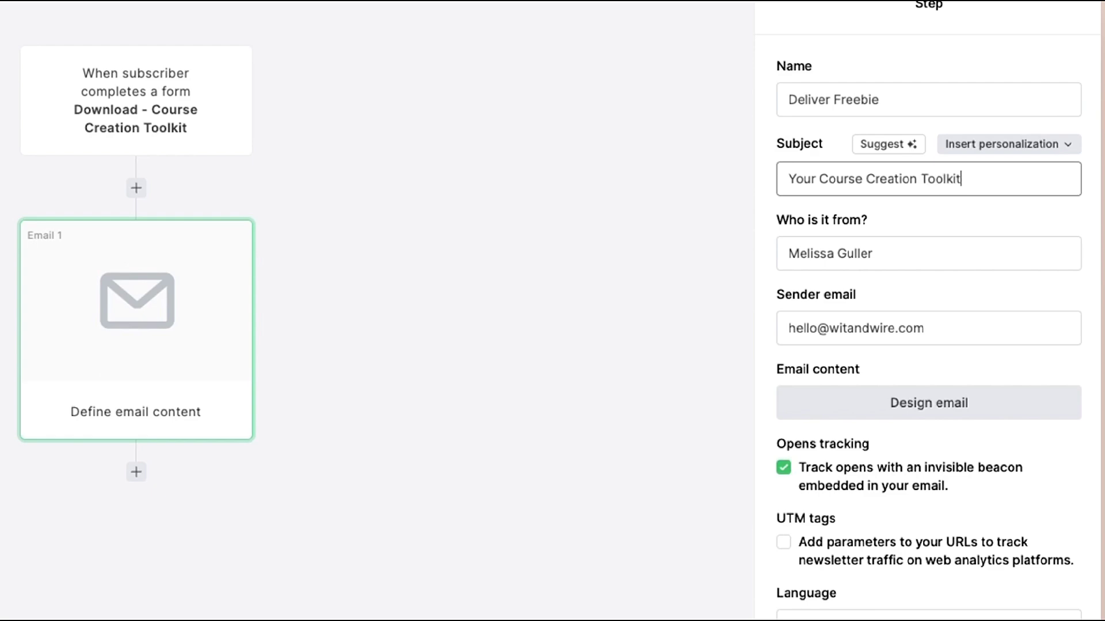
{"action": "left_click", "coordinate": [928, 404]}
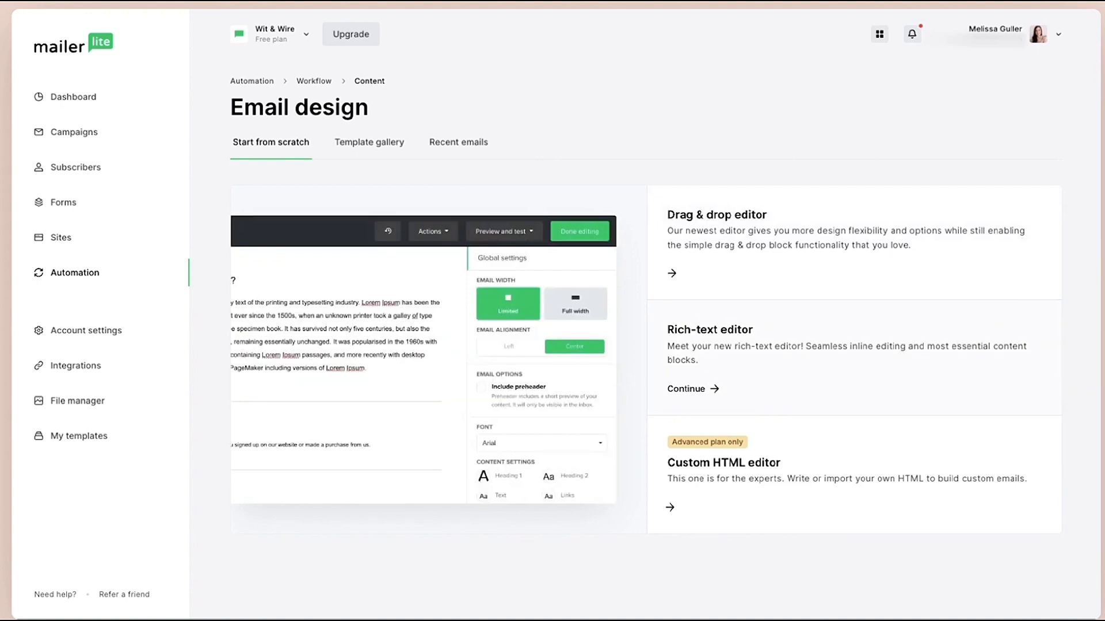
Step: Start the email in the rich-text editor with the lines "Hey there,", "Here's your freebie:" and "From,"
{"action": "left_click", "coordinate": [970, 343]}
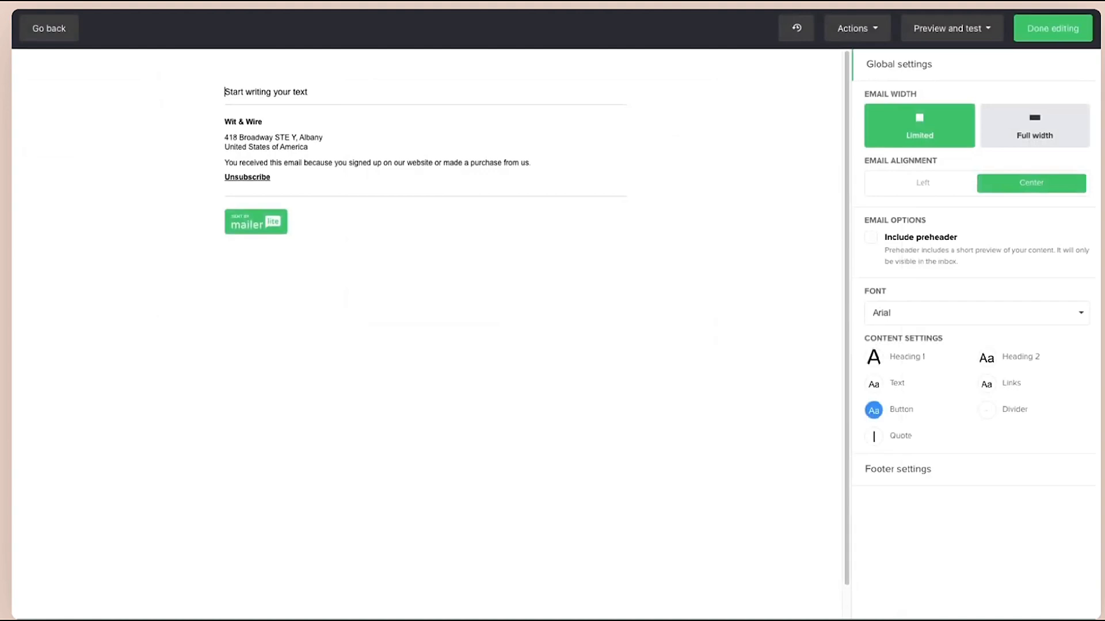
{"action": "type", "text": "Hey there,"}
{"action": "key", "text": "Return"}
{"action": "triple_click", "coordinate": [370, 116]}
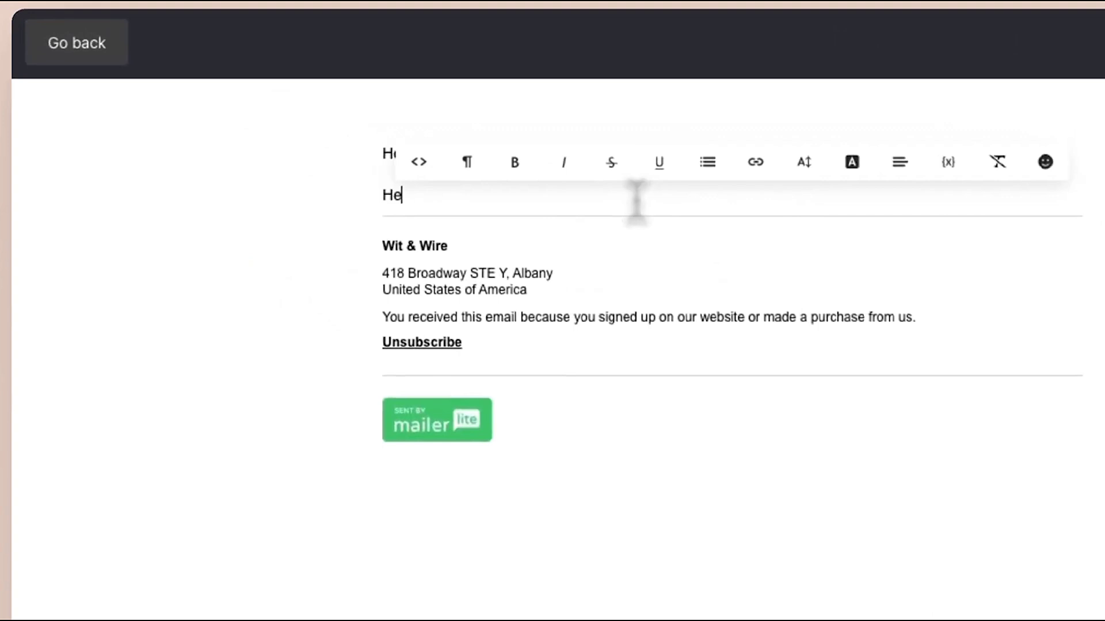
{"action": "type", "text": "re's your freebie"}
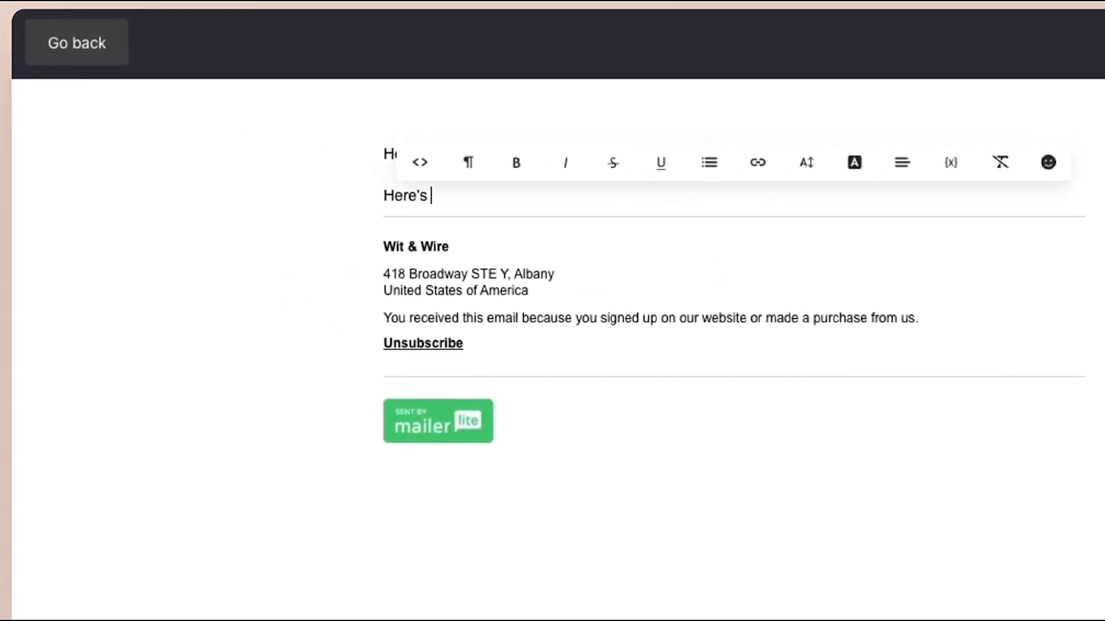
{"action": "type", "text": ":"}
{"action": "key", "text": "Return"}
{"action": "type", "text": "From,"}
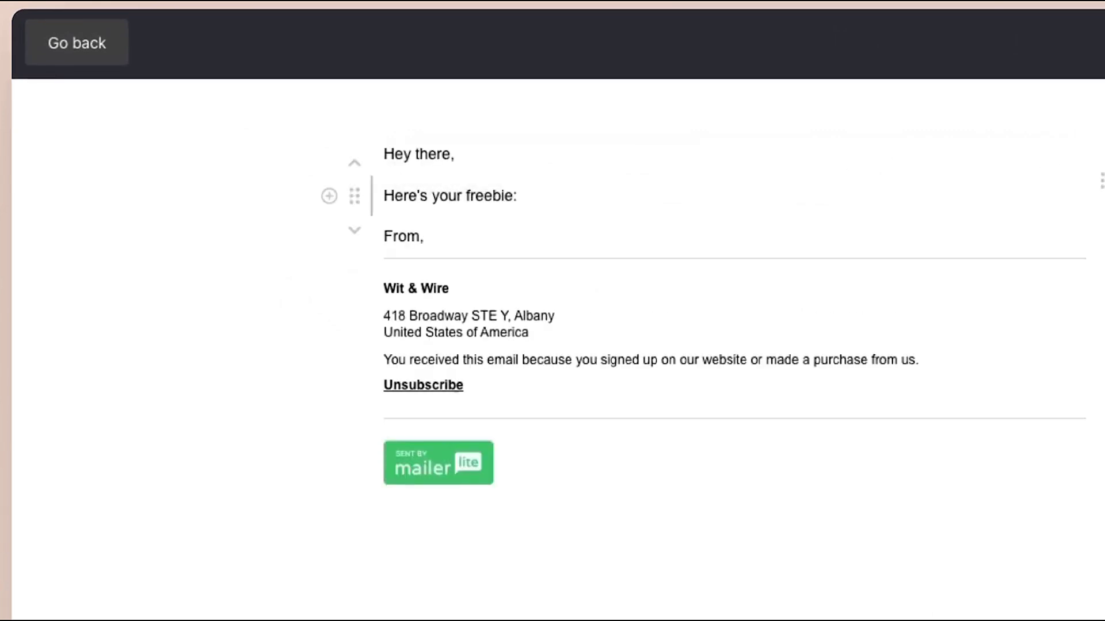
Step: Sign off the email with the sender's first name on its own line below "From,"
{"action": "key", "text": "Return"}
{"action": "type", "text": "ellissa"}
{"action": "key", "text": "BackSpace"}
{"action": "key", "text": "BackSpace"}
{"action": "key", "text": "BackSpace"}
{"action": "key", "text": "BackSpace"}
{"action": "key", "text": "BackSpace"}
{"action": "key", "text": "BackSpace"}
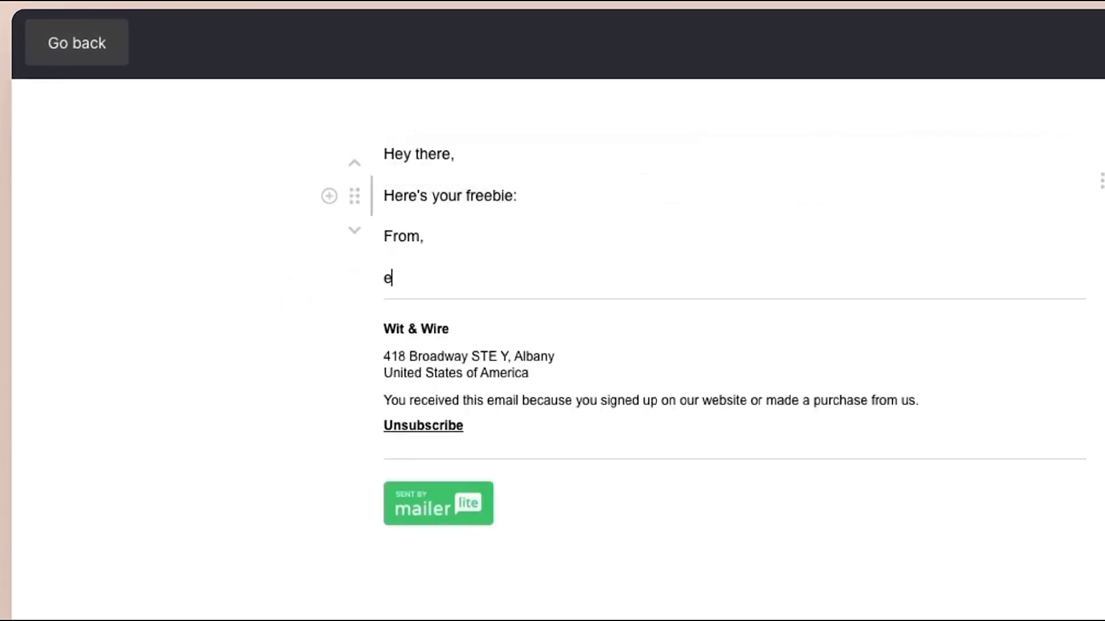
{"action": "key", "text": "BackSpace"}
{"action": "key", "text": "BackSpace"}
{"action": "type", "text": "M"}
{"action": "key", "text": "BackSpace"}
{"action": "key", "text": "Return"}
{"action": "type", "text": "Melissa"}
Step: Insert a button below the "Here's your freebie:" line and label it "Download Freebie"
{"action": "left_click", "coordinate": [329, 196]}
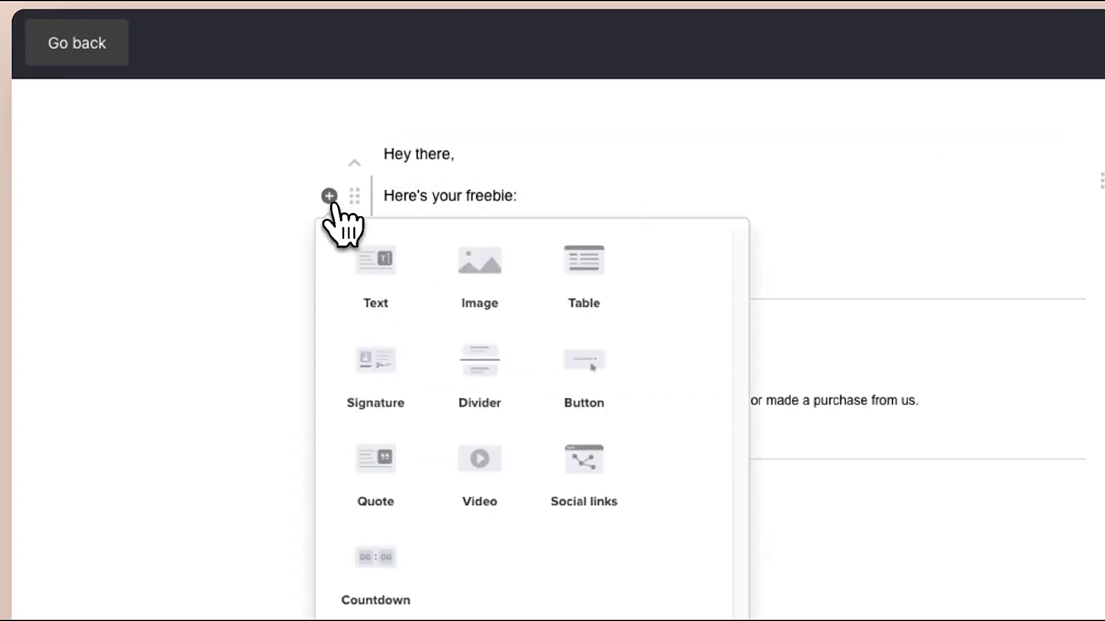
{"action": "left_click", "coordinate": [585, 366]}
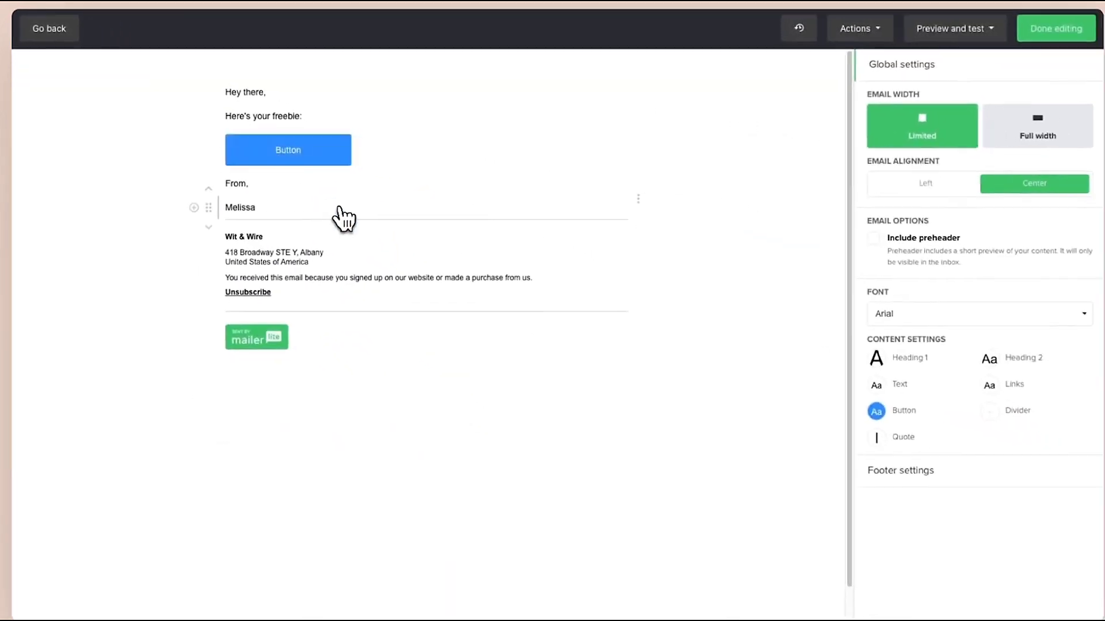
{"action": "left_click", "coordinate": [315, 157]}
{"action": "double_click", "coordinate": [868, 118]}
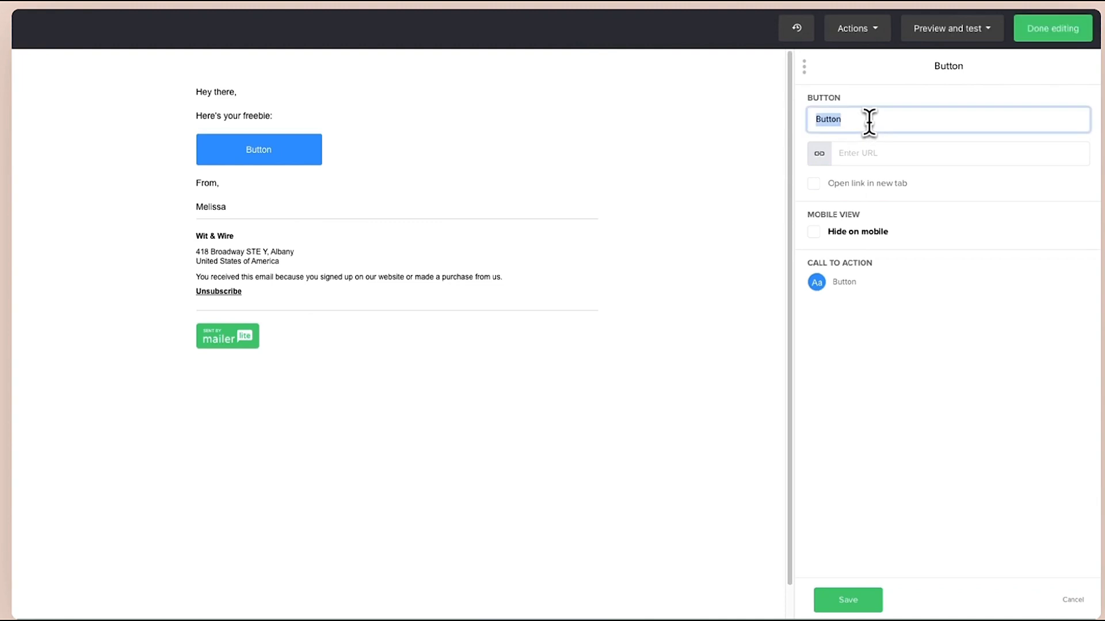
{"action": "type", "text": "Download Freebie"}
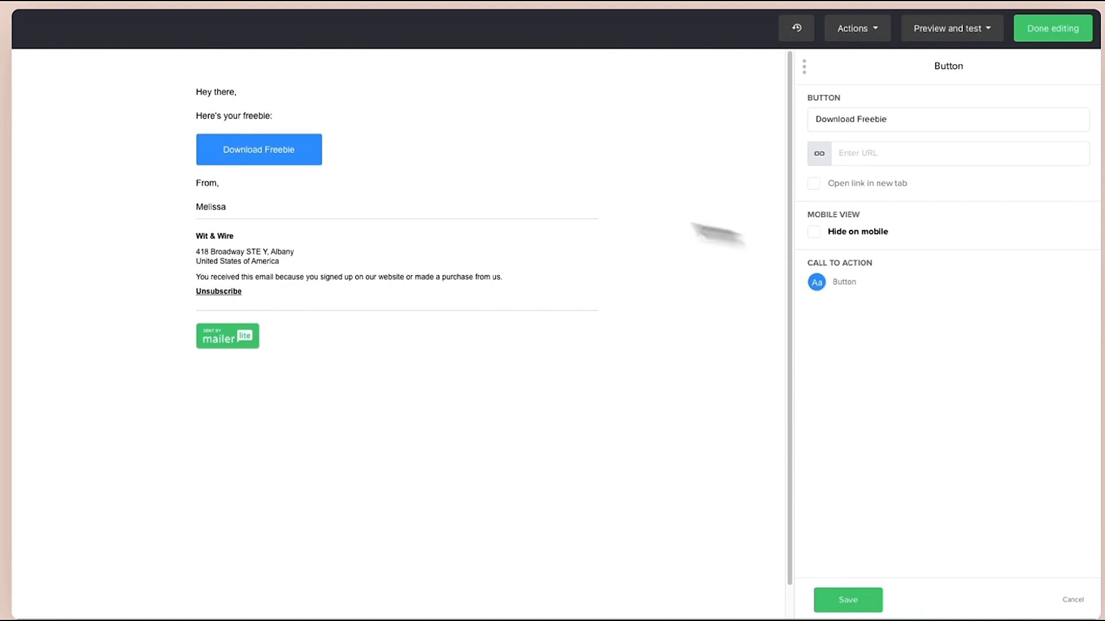
{"action": "left_click", "coordinate": [164, 150]}
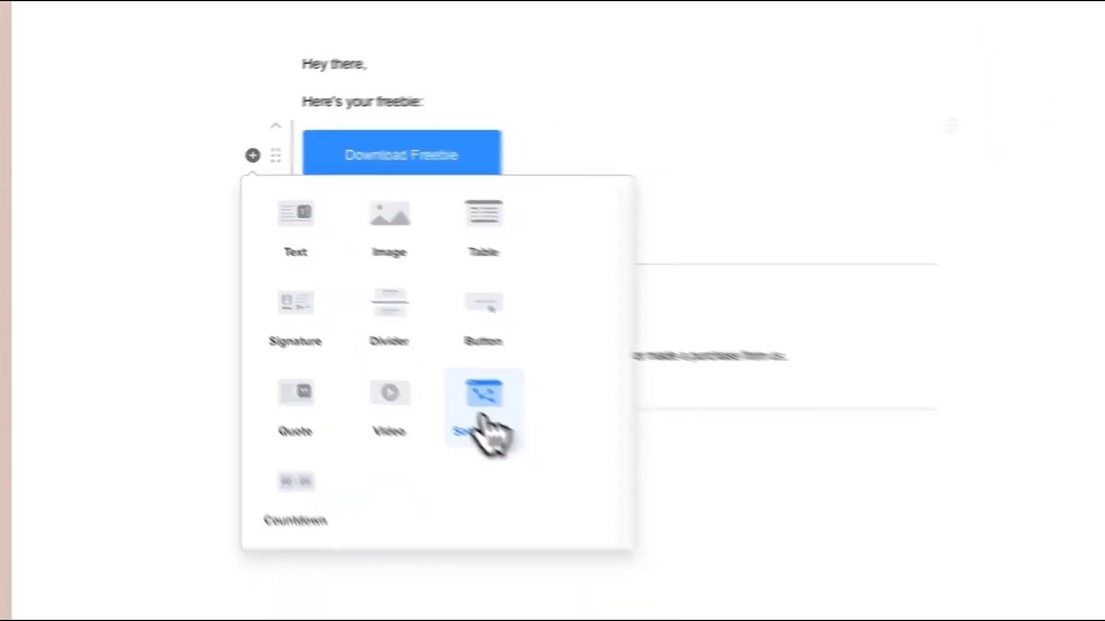
{"action": "left_click", "coordinate": [676, 308]}
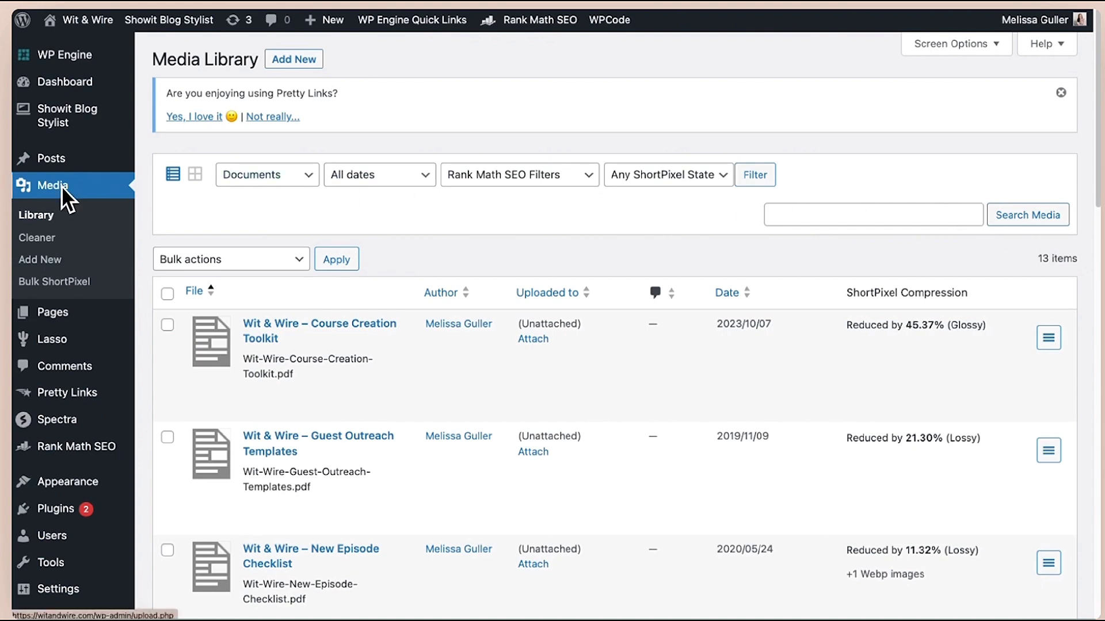
Step: Copy the Course Creation Toolkit PDF's URL from the WordPress media library and set it as the Download Freebie button's link in MailerLite
{"action": "left_click", "coordinate": [293, 61]}
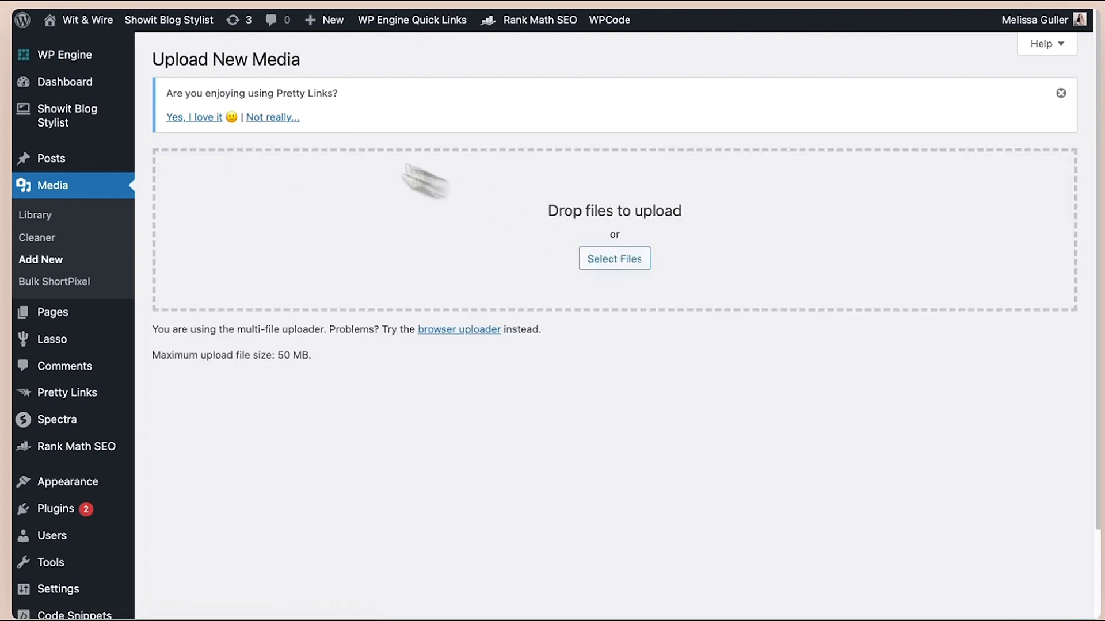
{"action": "left_click", "coordinate": [46, 5]}
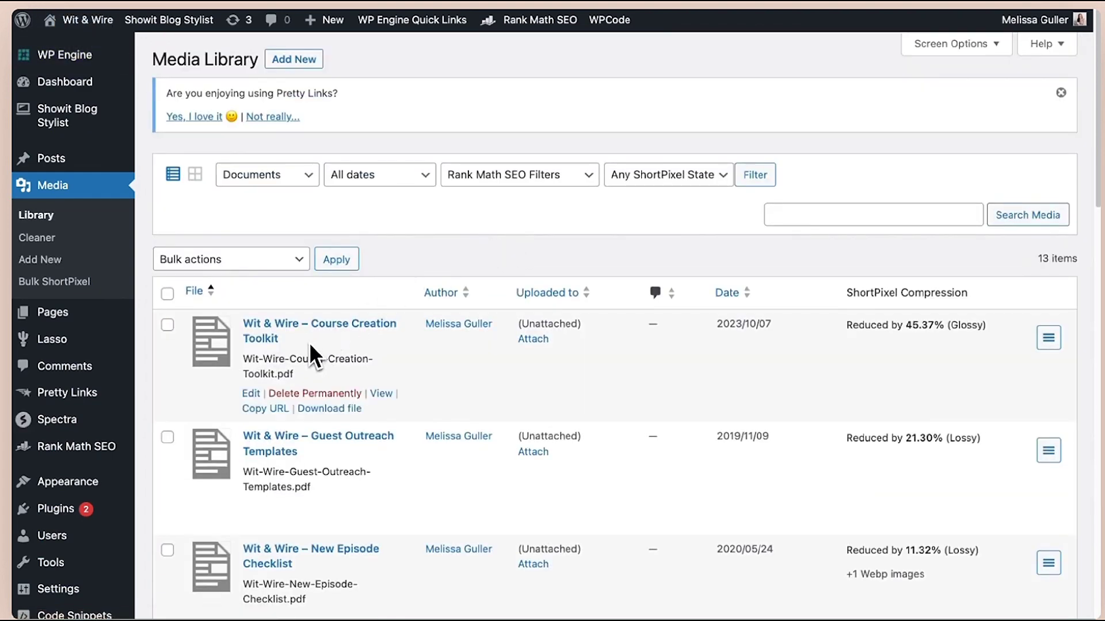
{"action": "left_click", "coordinate": [266, 409]}
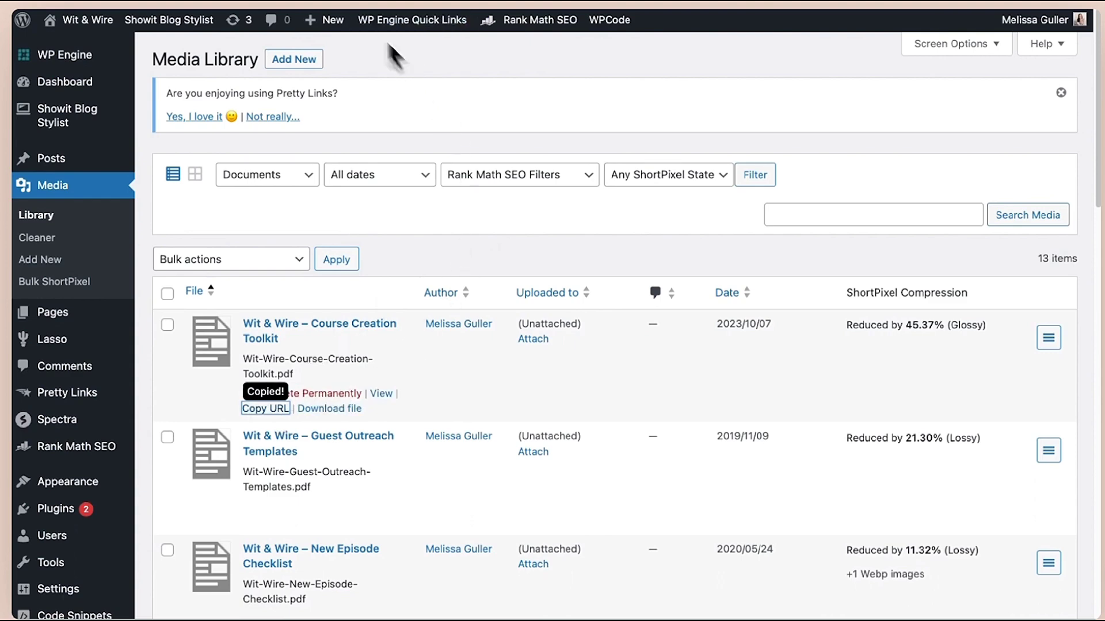
{"action": "left_click", "coordinate": [191, 2]}
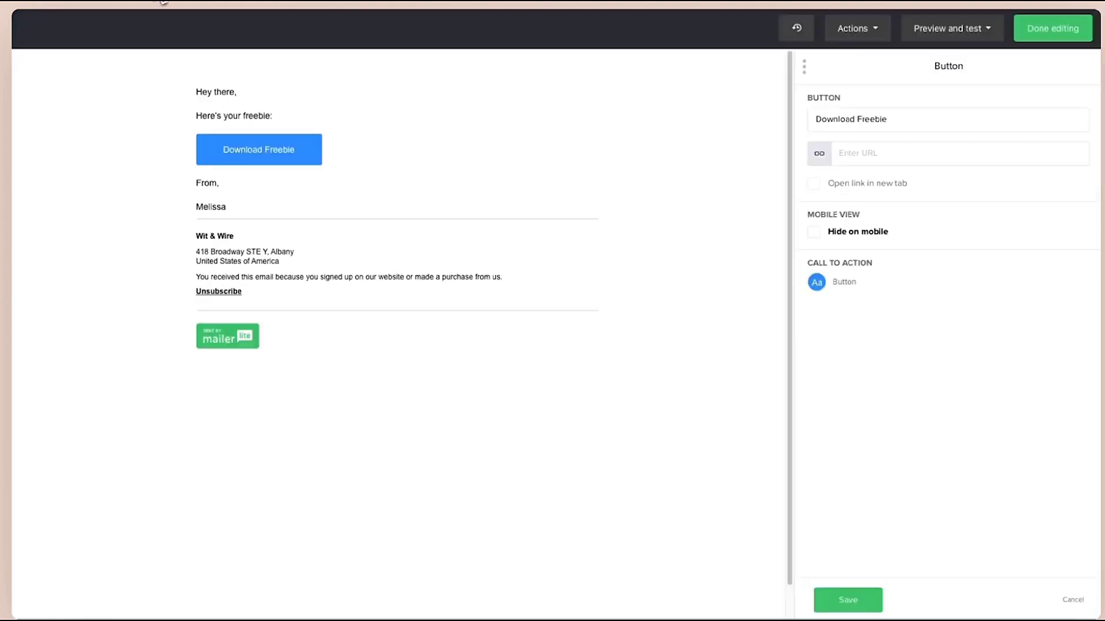
{"action": "left_click", "coordinate": [944, 163]}
{"action": "key", "text": "ctrl+v"}
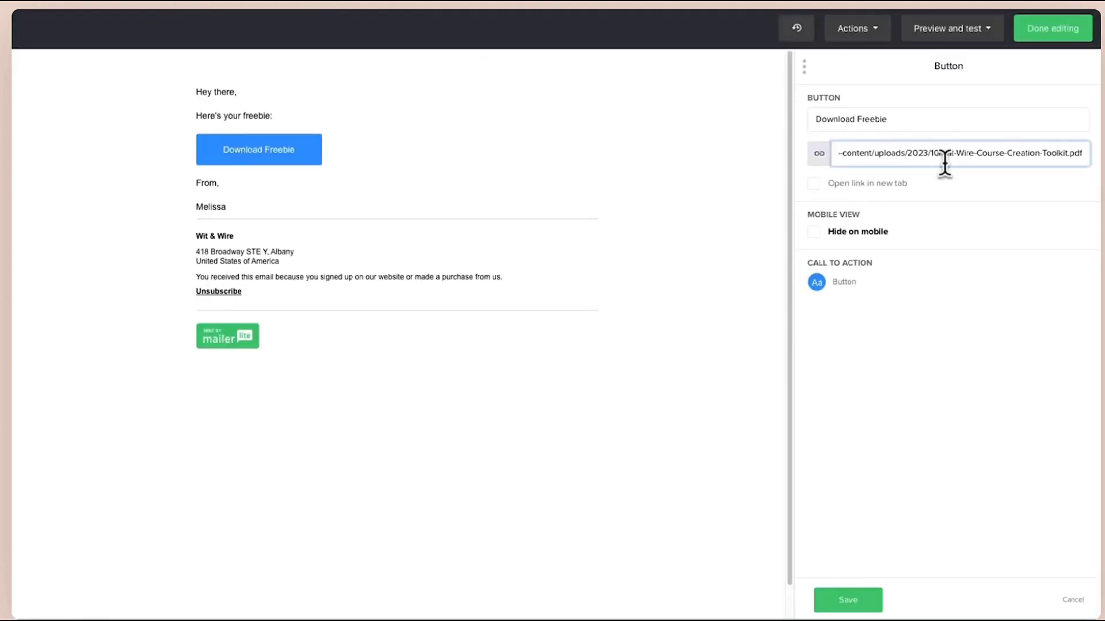
Step: Preview the email, test the Download Freebie button by looking through the linked PDF, and close the preview
{"action": "left_click", "coordinate": [952, 39]}
{"action": "left_click", "coordinate": [956, 58]}
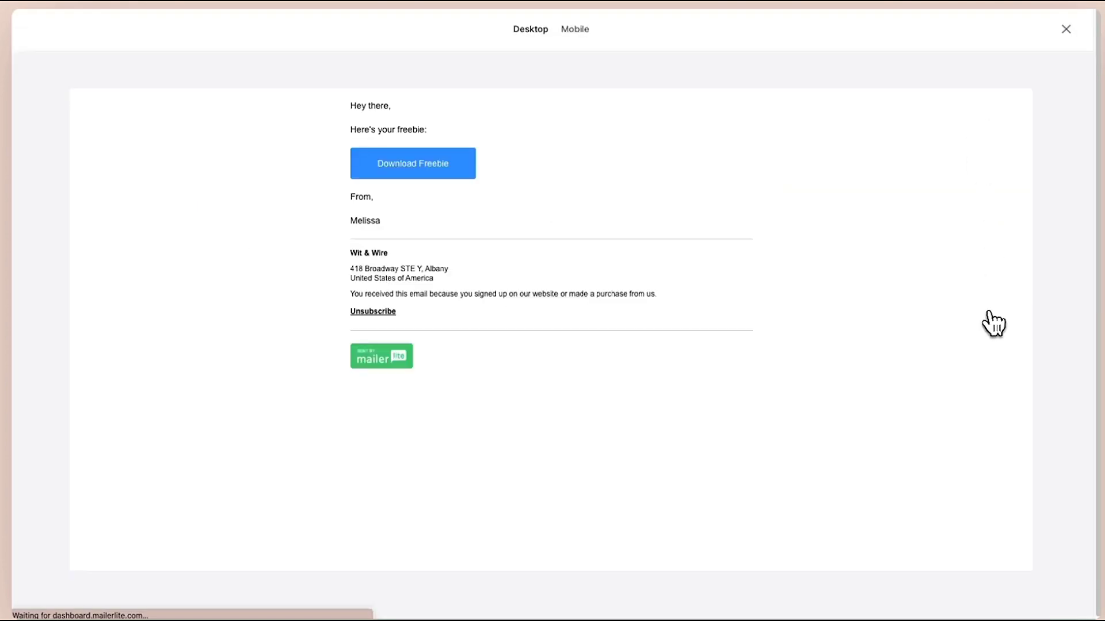
{"action": "left_click", "coordinate": [425, 174]}
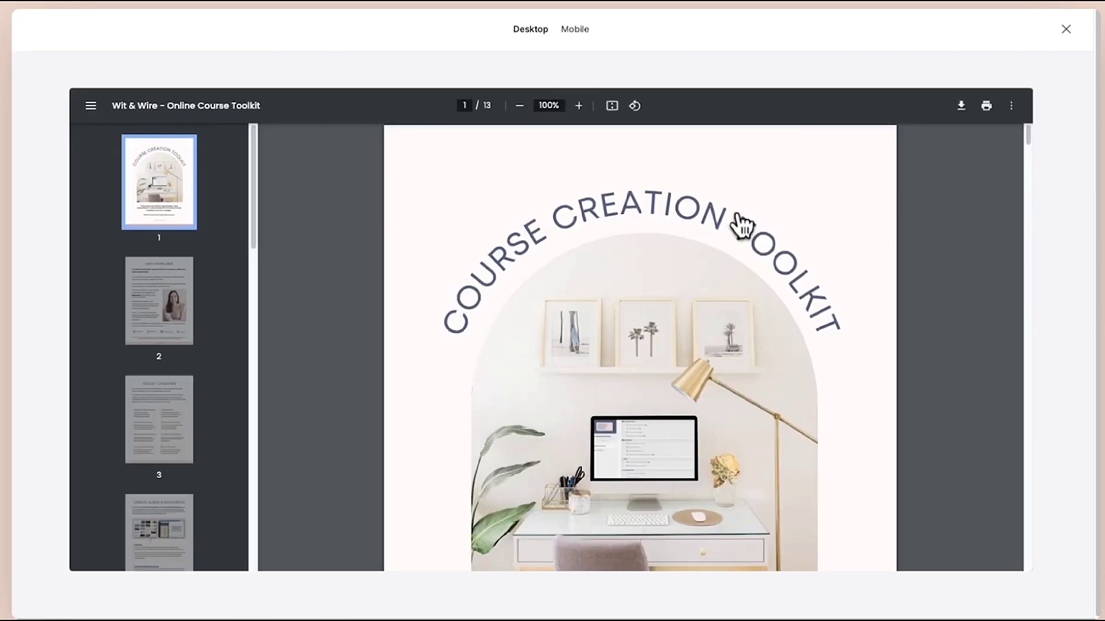
{"action": "scroll", "coordinate": [814, 276], "scroll_direction": "down", "scroll_amount": 15}
{"action": "scroll", "coordinate": [818, 281], "scroll_direction": "up", "scroll_amount": 15}
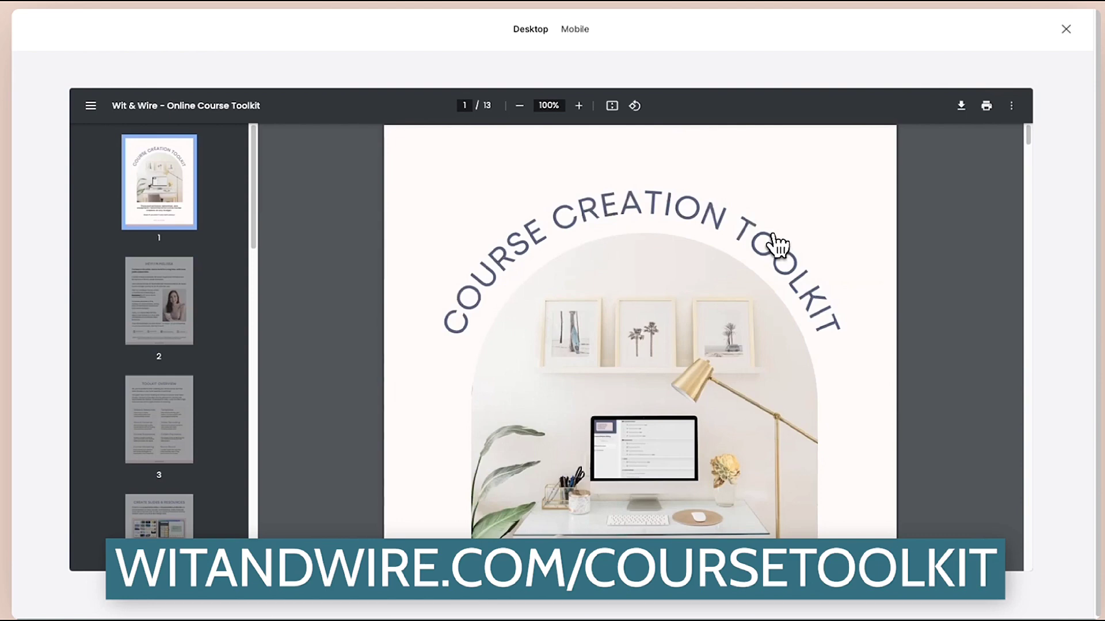
{"action": "left_click", "coordinate": [1063, 32]}
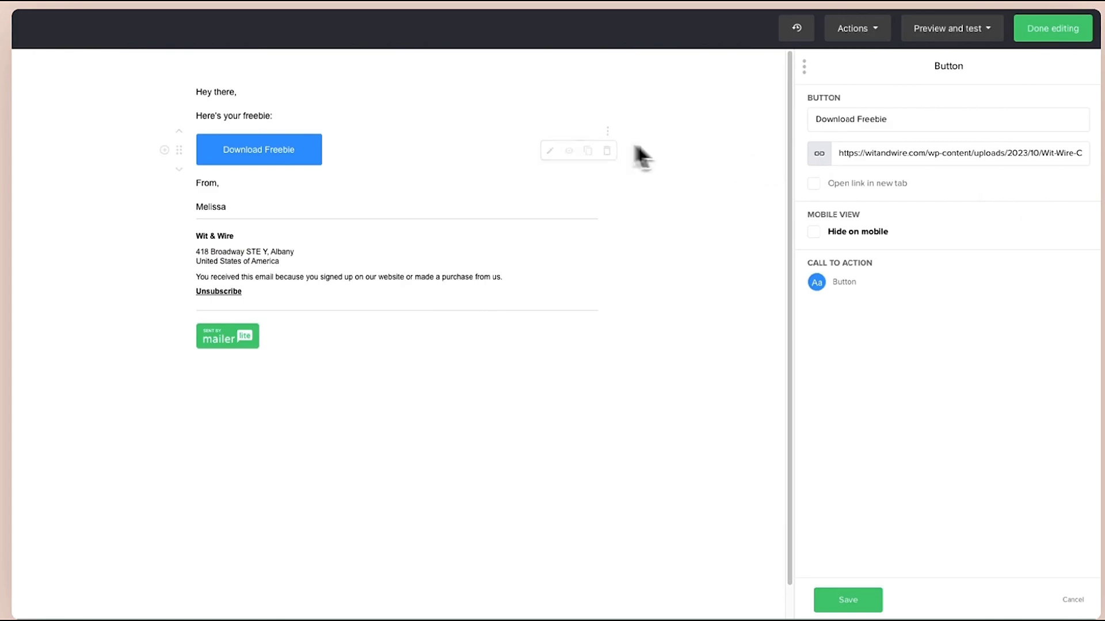
Step: Finish editing the email design and save the "Deliver Freebie" email step
{"action": "left_click", "coordinate": [1056, 35]}
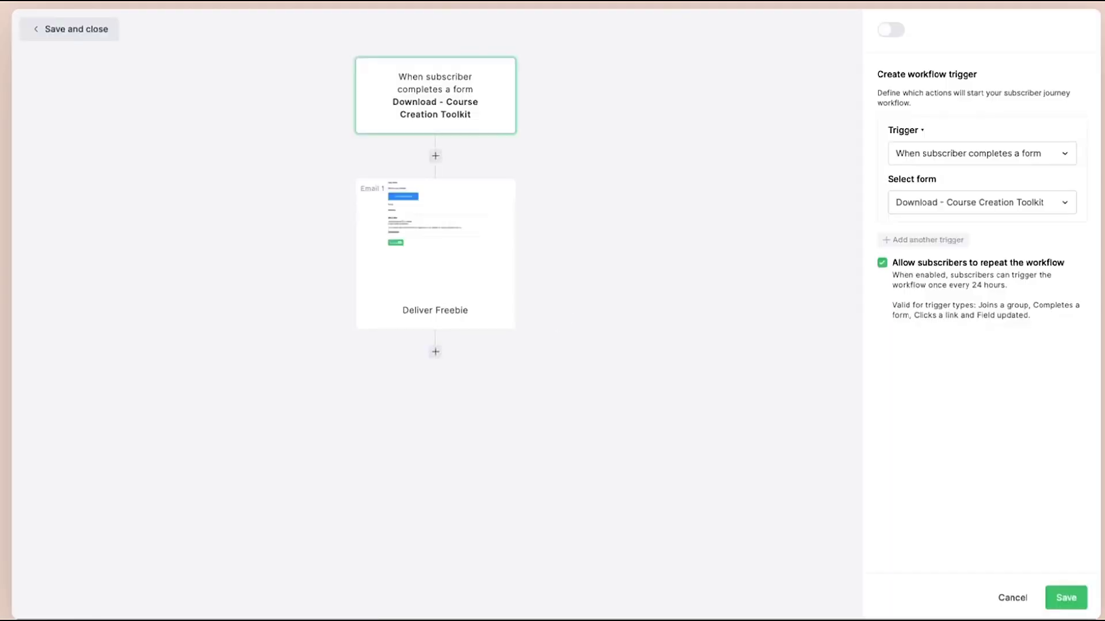
{"action": "left_click", "coordinate": [482, 271]}
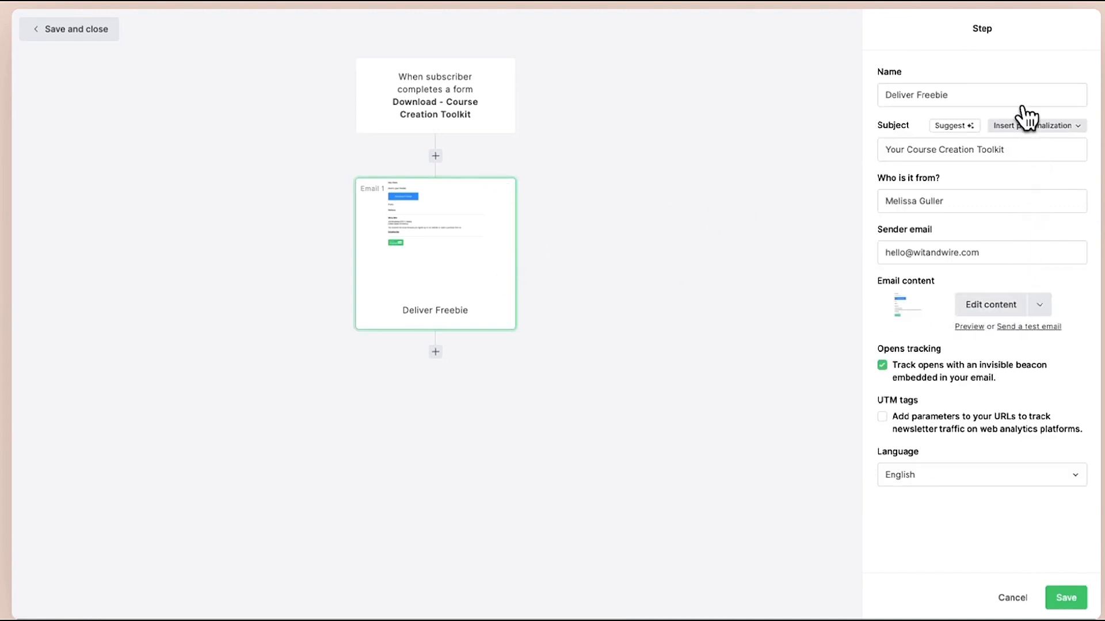
{"action": "left_click", "coordinate": [1065, 598]}
Step: Add a delay of 2 days below the "Deliver Freebie" email and save it
{"action": "left_click", "coordinate": [436, 352]}
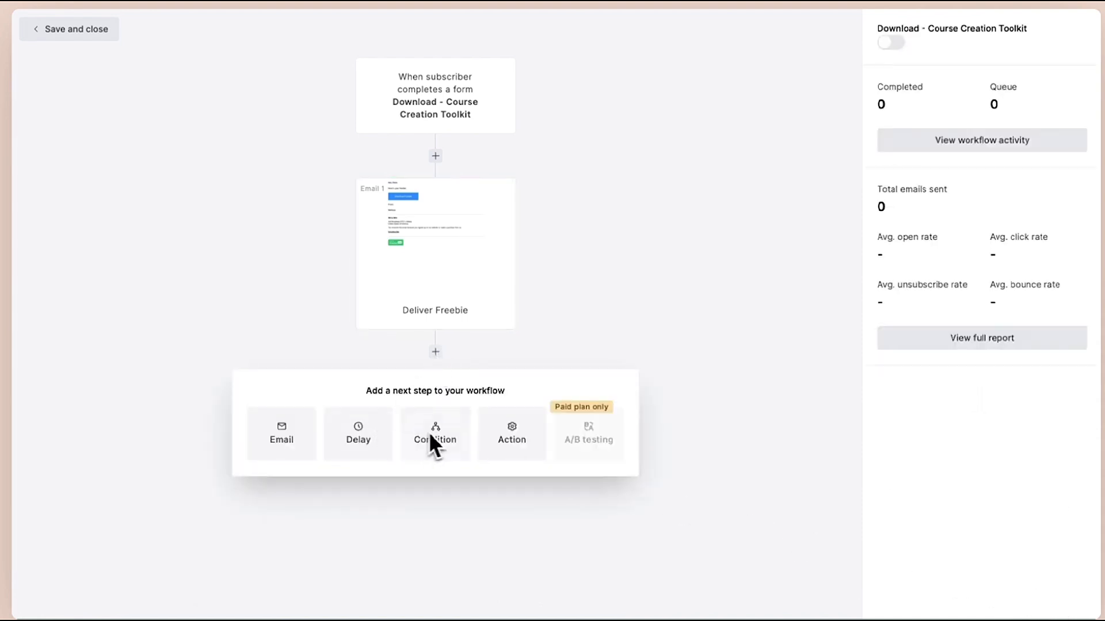
{"action": "left_click", "coordinate": [360, 443]}
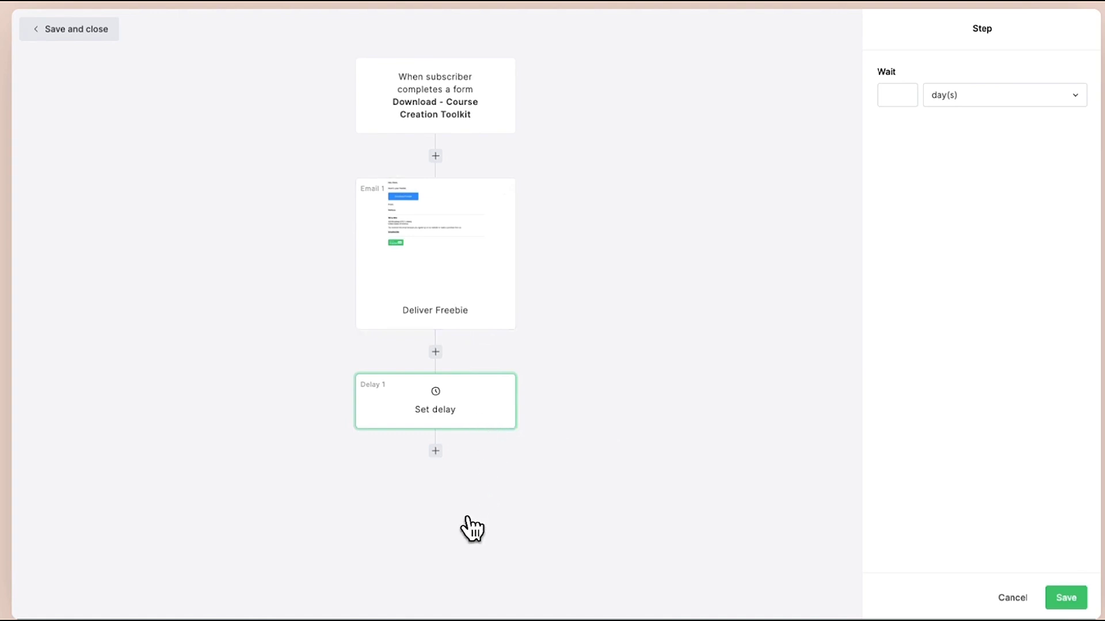
{"action": "left_click", "coordinate": [1027, 99]}
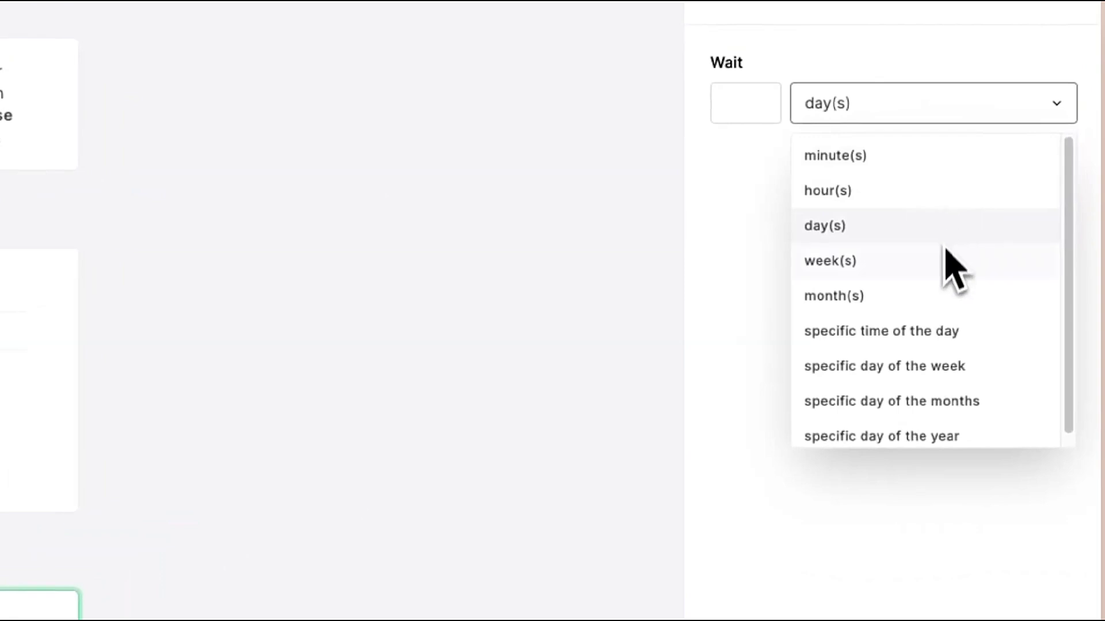
{"action": "scroll", "coordinate": [996, 319], "scroll_direction": "down", "scroll_amount": 1}
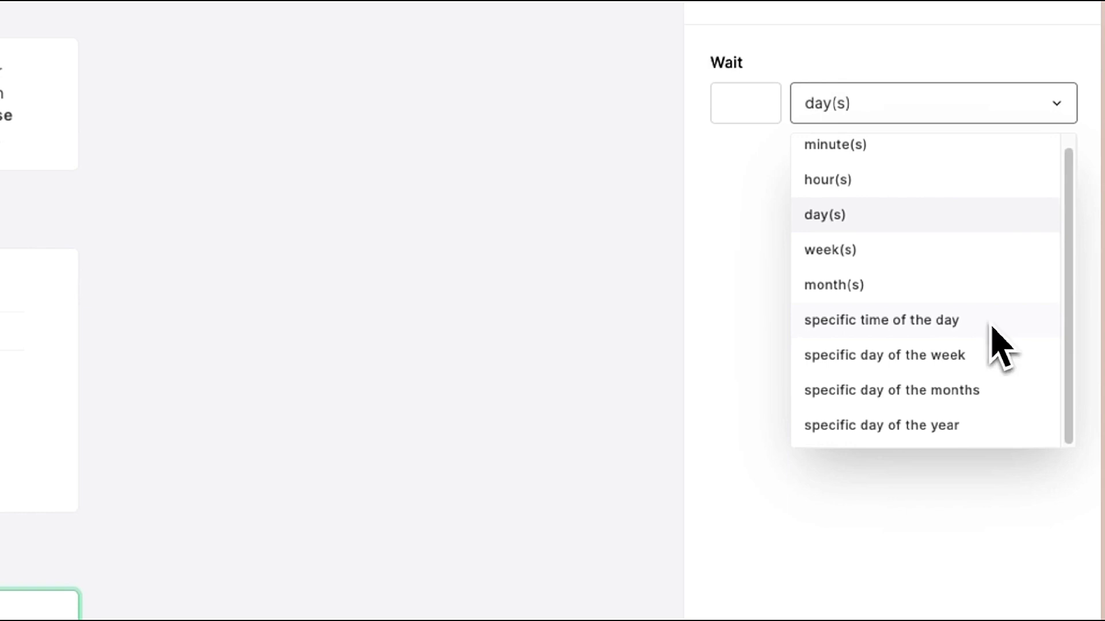
{"action": "left_click", "coordinate": [751, 103]}
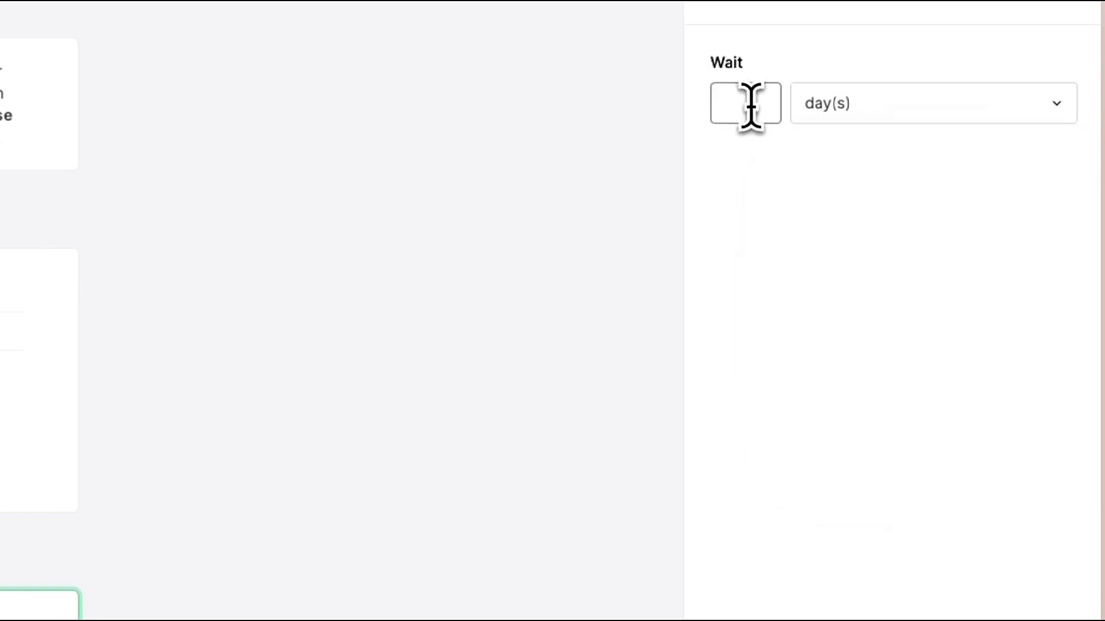
{"action": "type", "text": "2"}
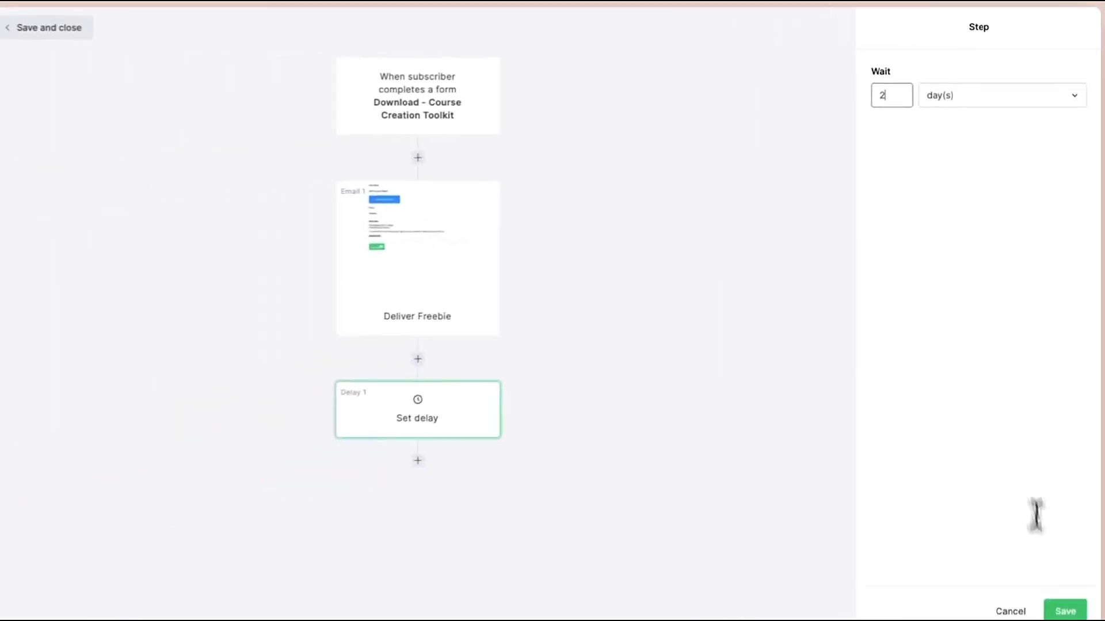
{"action": "left_click", "coordinate": [1069, 606]}
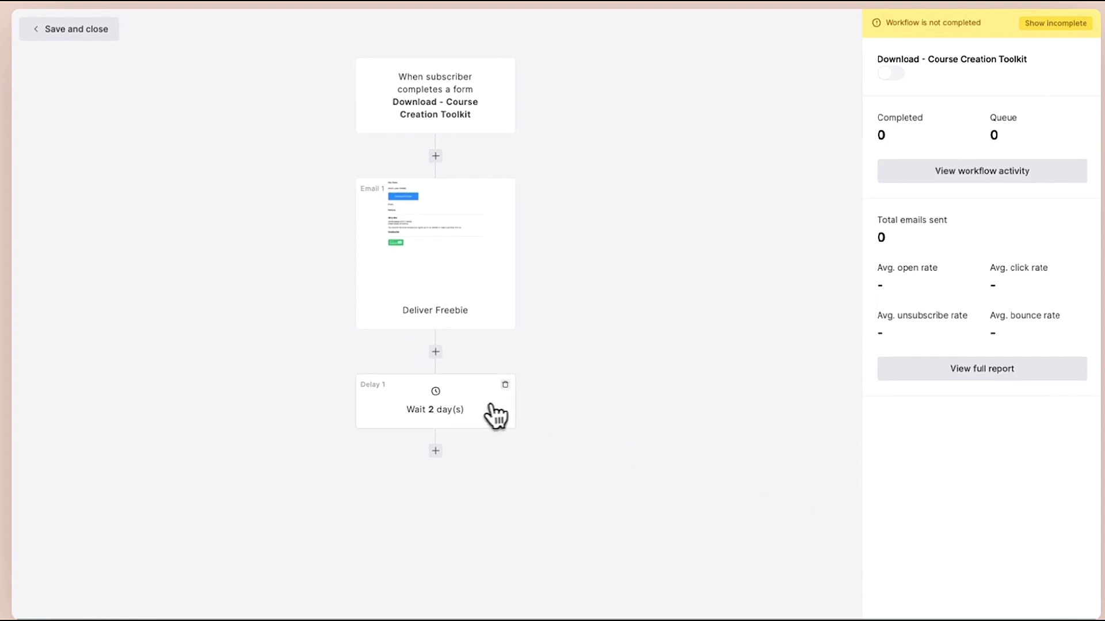
Step: Add a condition below the 2-day delay requiring all rules, with group membership in "Student - Course Builders", and save it
{"action": "left_click", "coordinate": [436, 451]}
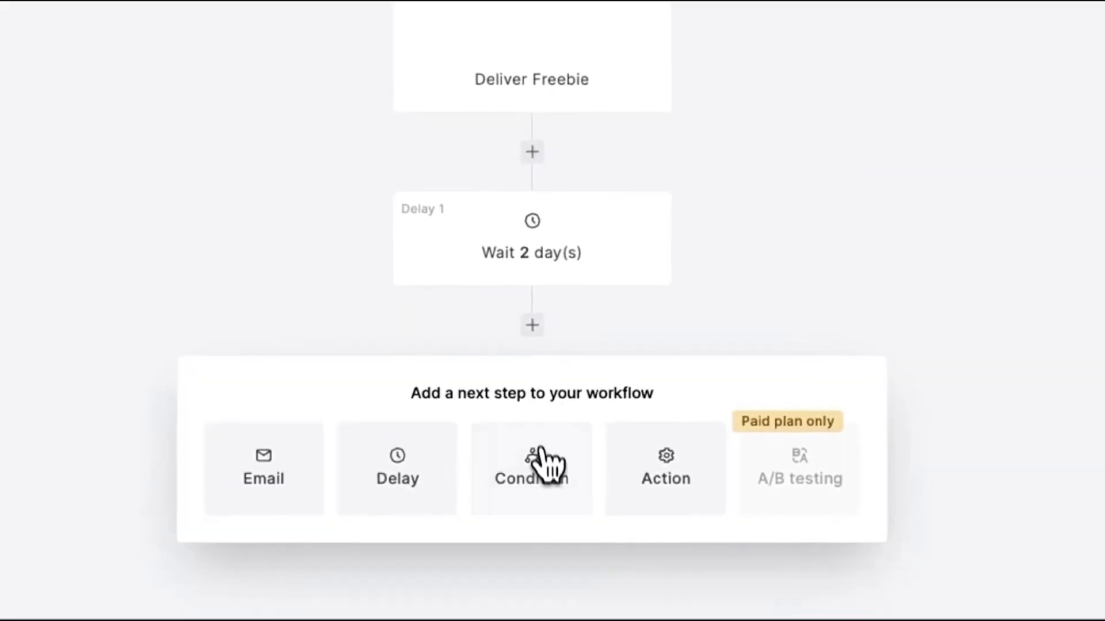
{"action": "left_click", "coordinate": [446, 529]}
{"action": "scroll", "coordinate": [546, 478], "scroll_direction": "down", "scroll_amount": 1}
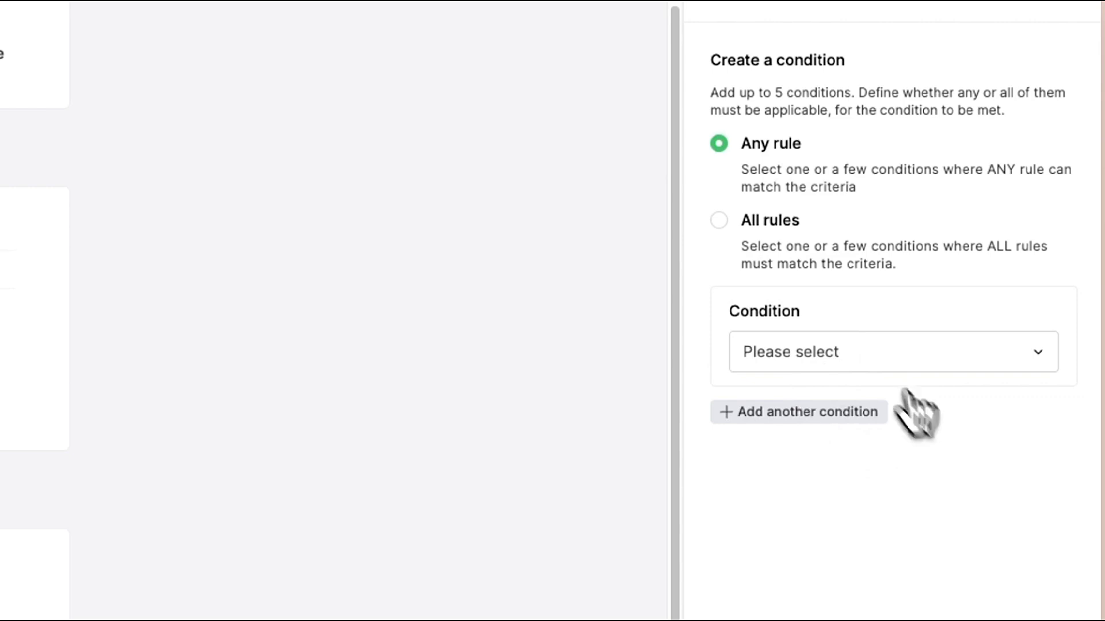
{"action": "left_click", "coordinate": [720, 223]}
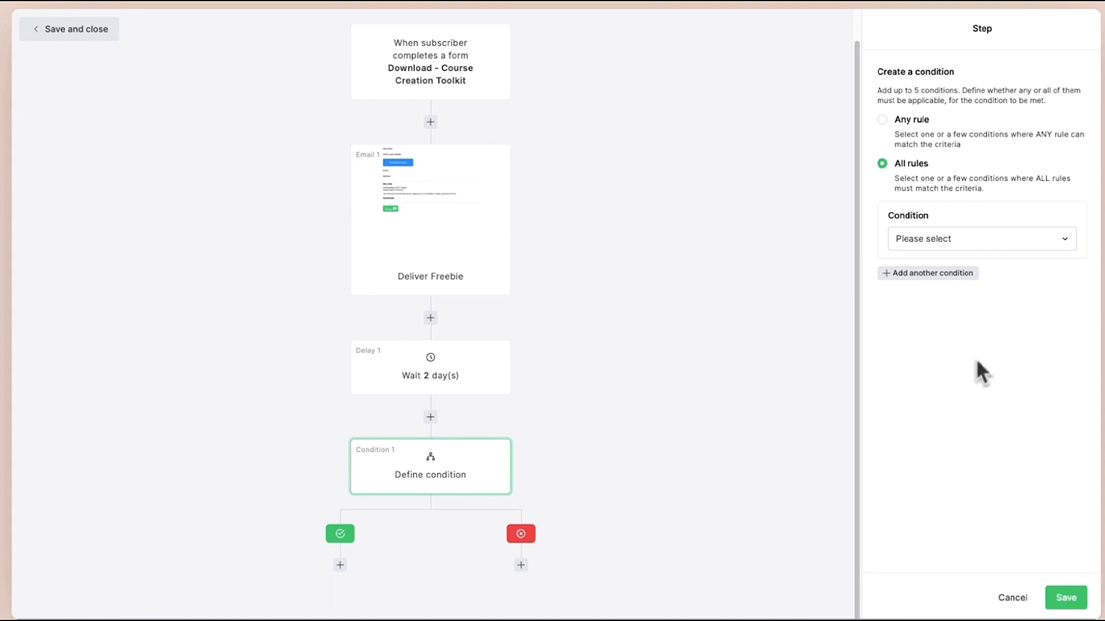
{"action": "left_click", "coordinate": [994, 241]}
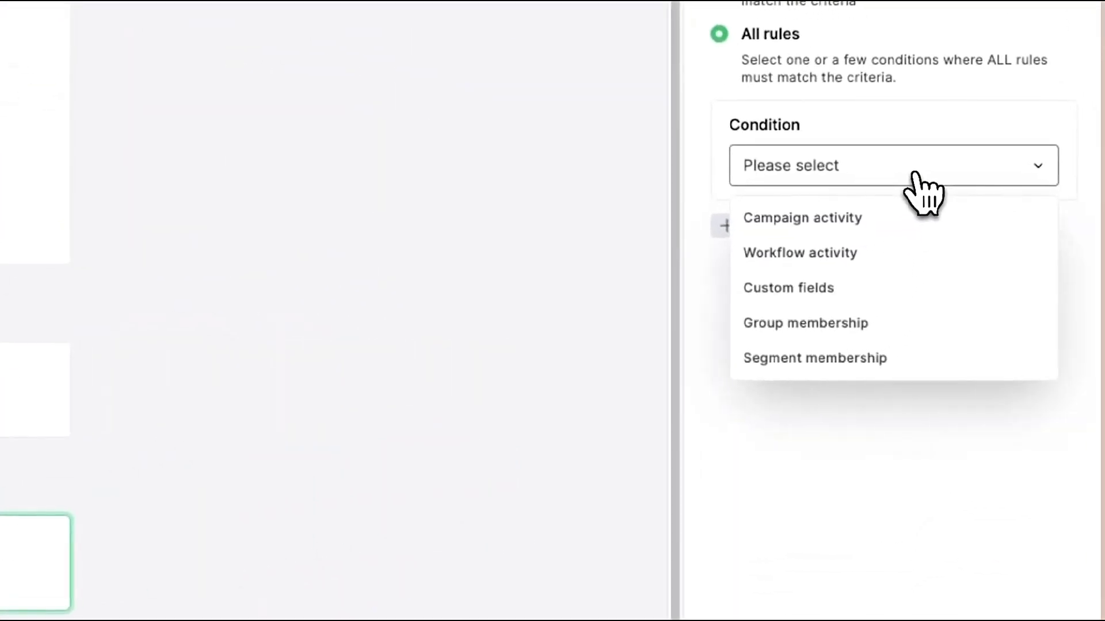
{"action": "left_click", "coordinate": [877, 316]}
{"action": "left_click", "coordinate": [868, 231]}
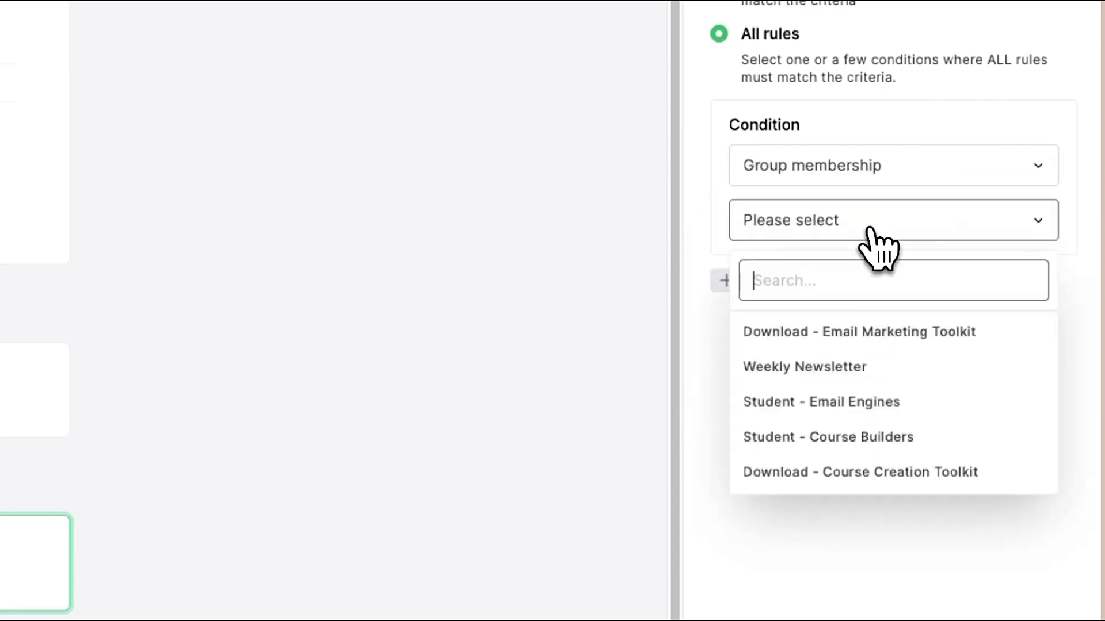
{"action": "left_click", "coordinate": [889, 438]}
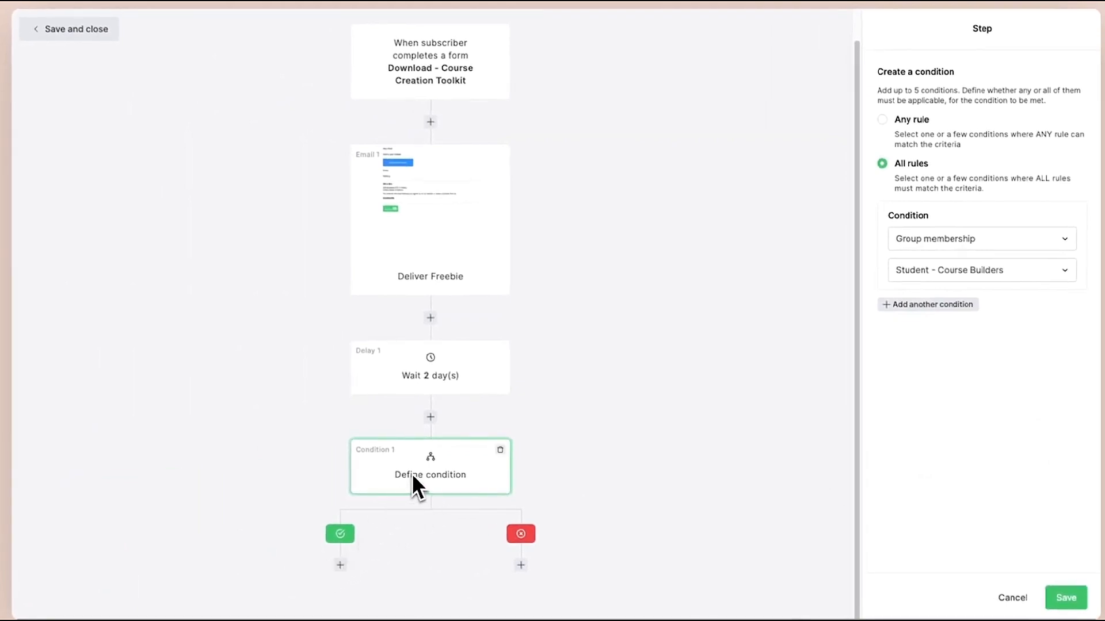
{"action": "left_click", "coordinate": [1067, 600]}
Step: Add an action step under the condition's not-met branch and open its list of available actions
{"action": "left_click", "coordinate": [521, 577]}
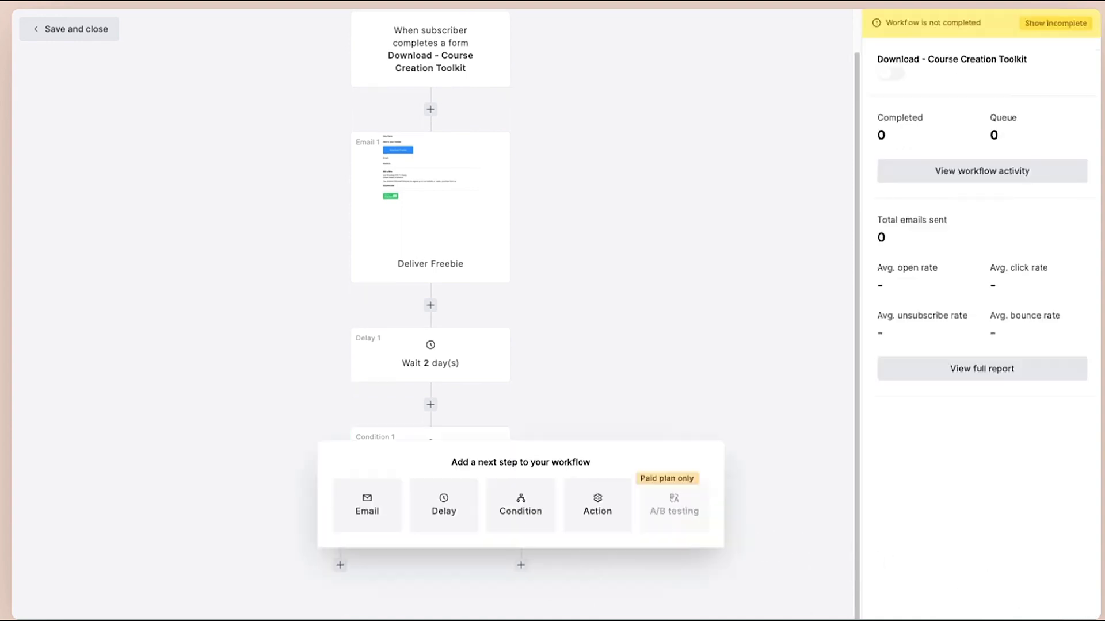
{"action": "left_click", "coordinate": [620, 507]}
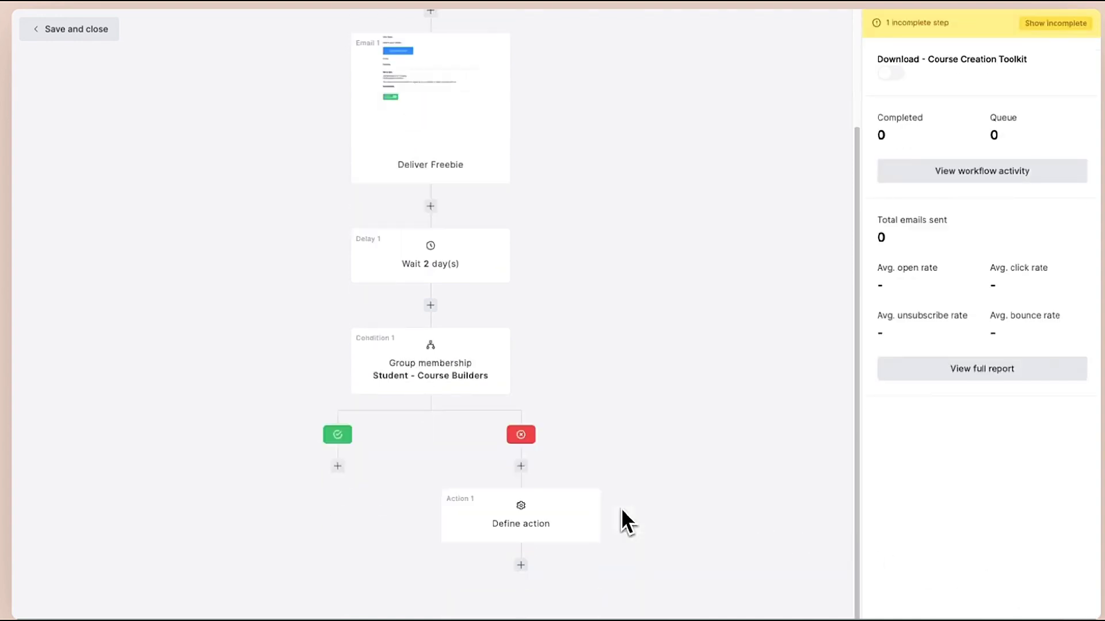
{"action": "left_click", "coordinate": [564, 526]}
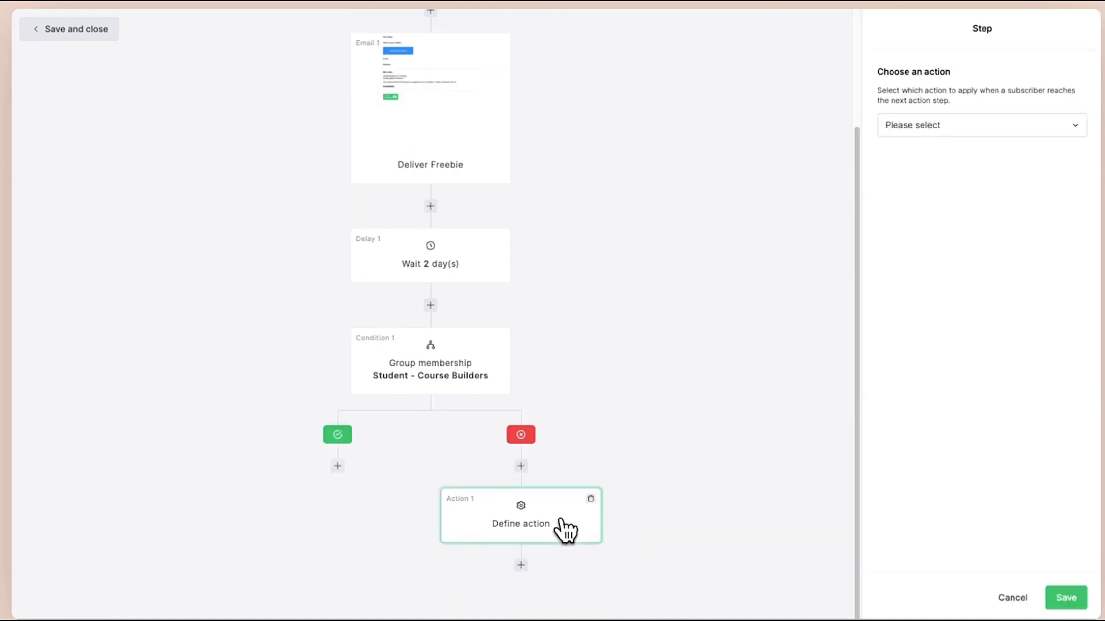
{"action": "left_click", "coordinate": [986, 125]}
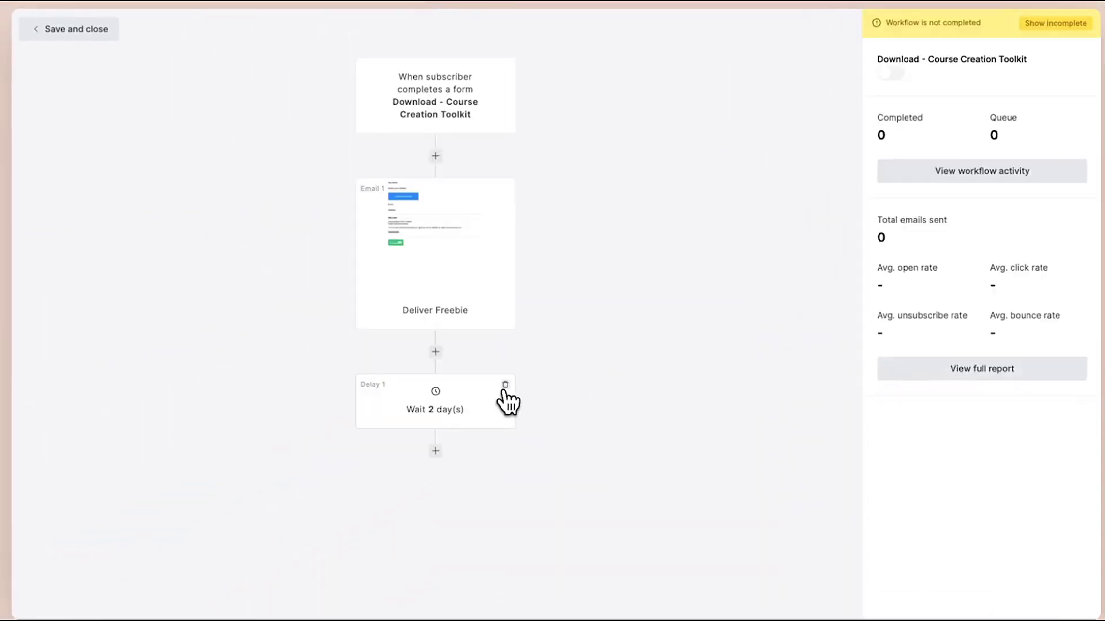
Step: Delete the 2-day delay and save the "Download - Course Creation Toolkit" workflow as active
{"action": "left_click", "coordinate": [505, 389]}
{"action": "left_click", "coordinate": [685, 352]}
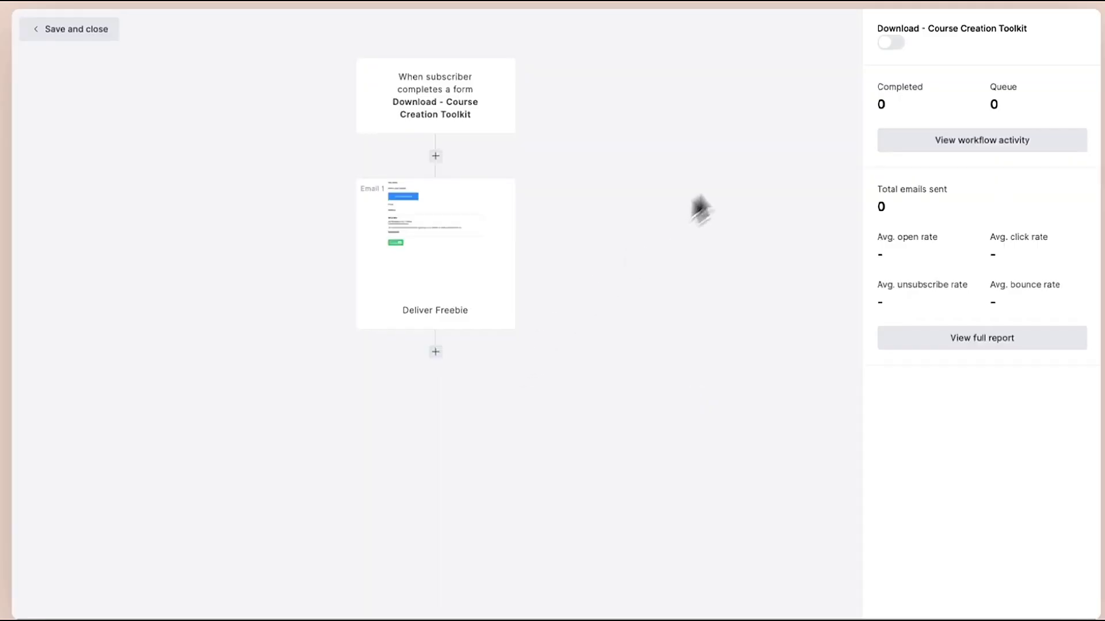
{"action": "left_click", "coordinate": [891, 44]}
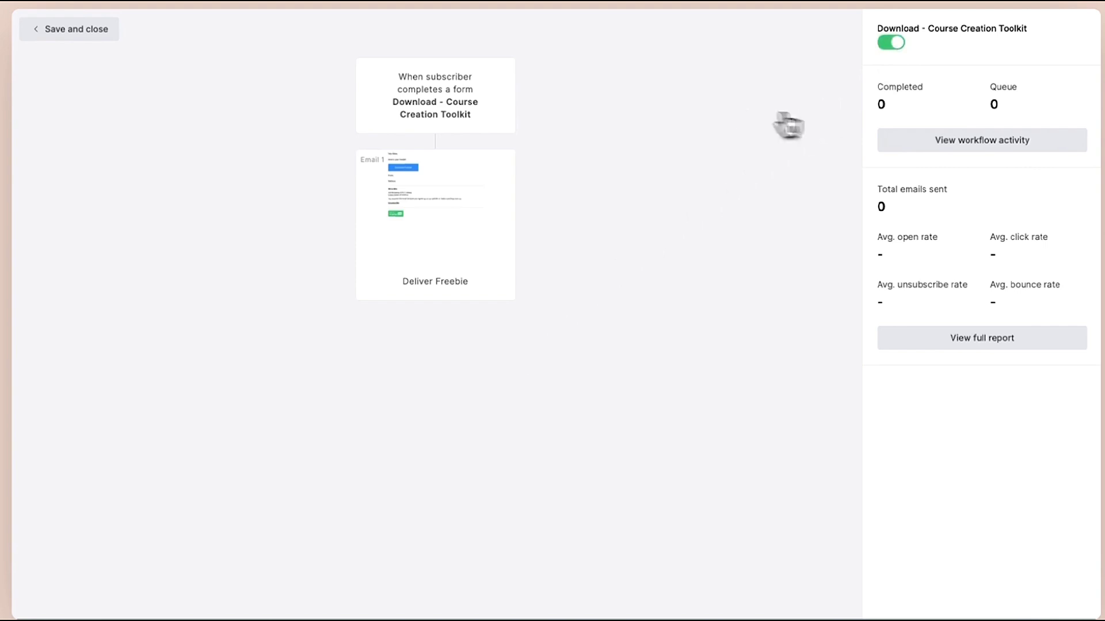
{"action": "left_click", "coordinate": [95, 33]}
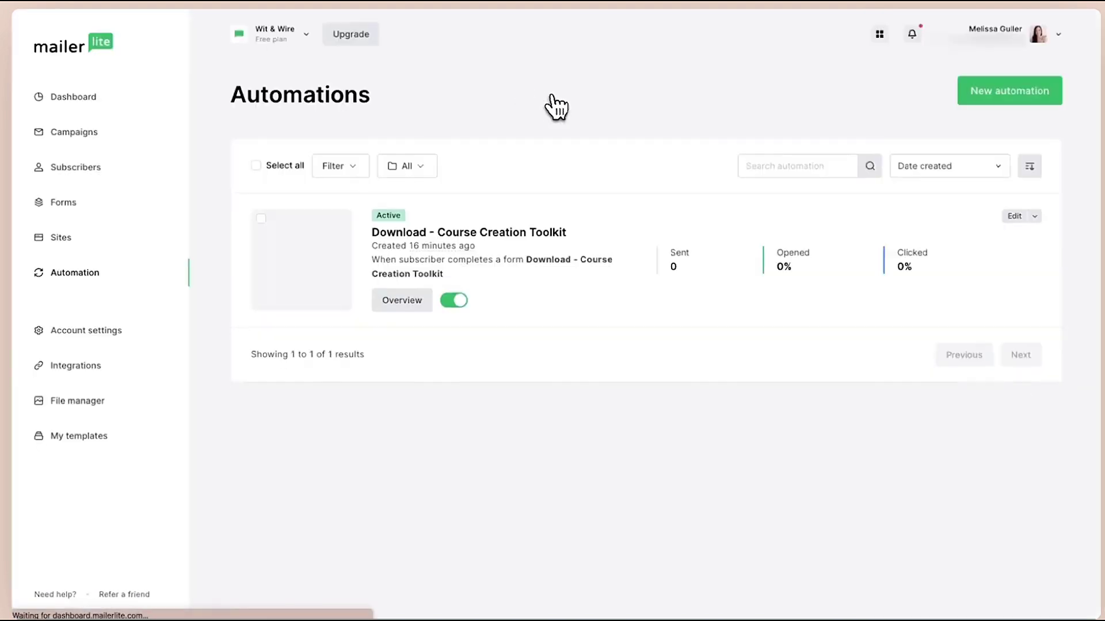
Step: Review the overview report of the "Download - Course Creation Toolkit" automation, including its email and engagement statistics
{"action": "left_click", "coordinate": [97, 272]}
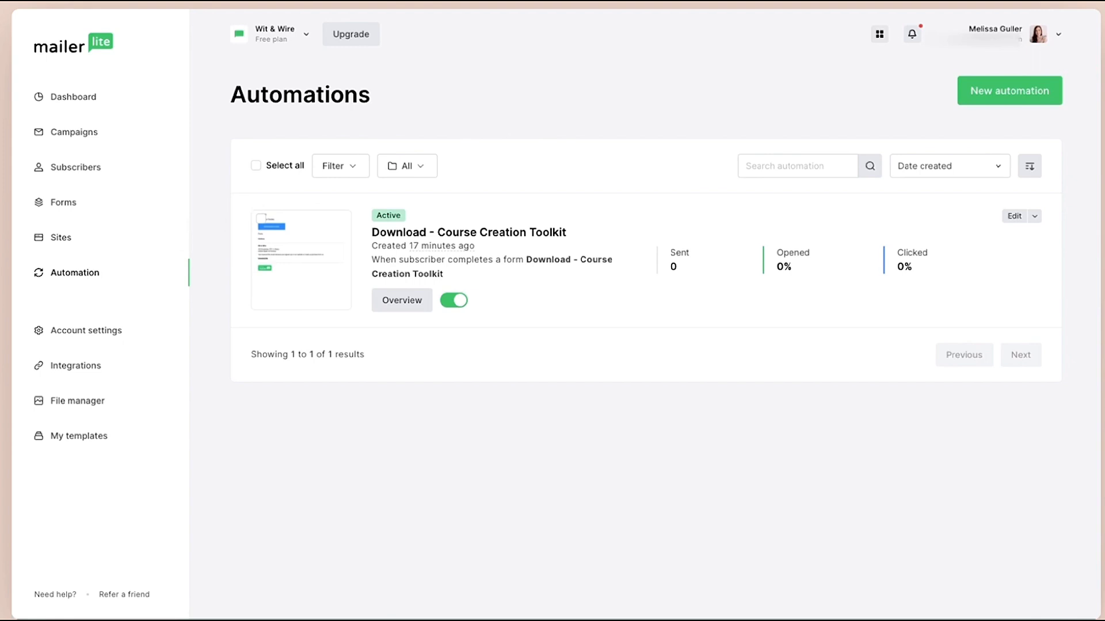
{"action": "left_click", "coordinate": [402, 309]}
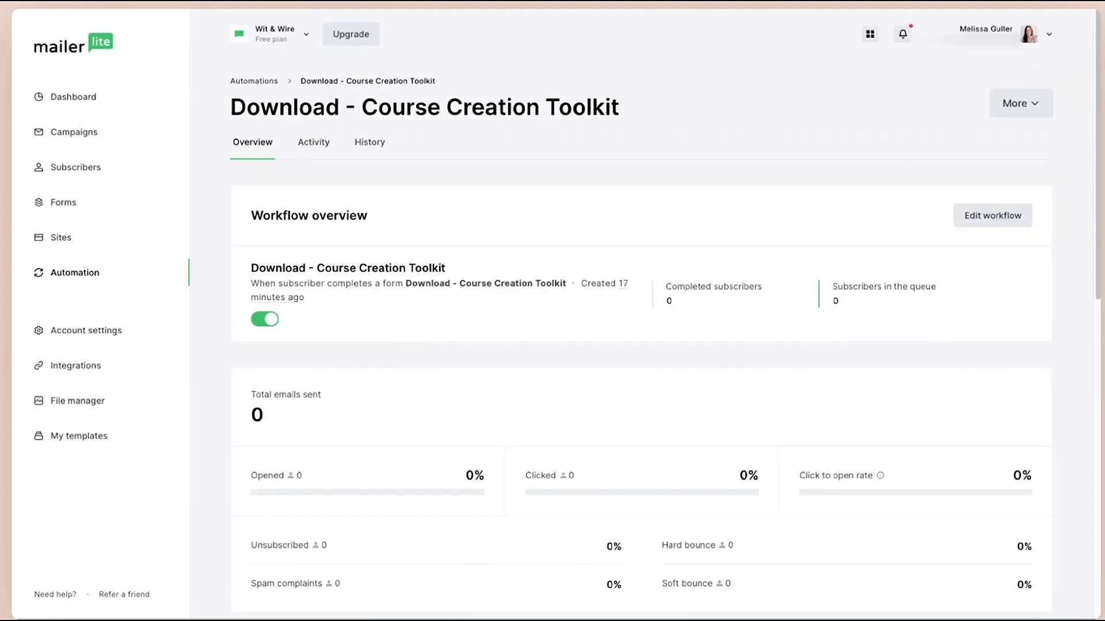
{"action": "scroll", "coordinate": [403, 320], "scroll_direction": "down", "scroll_amount": 3}
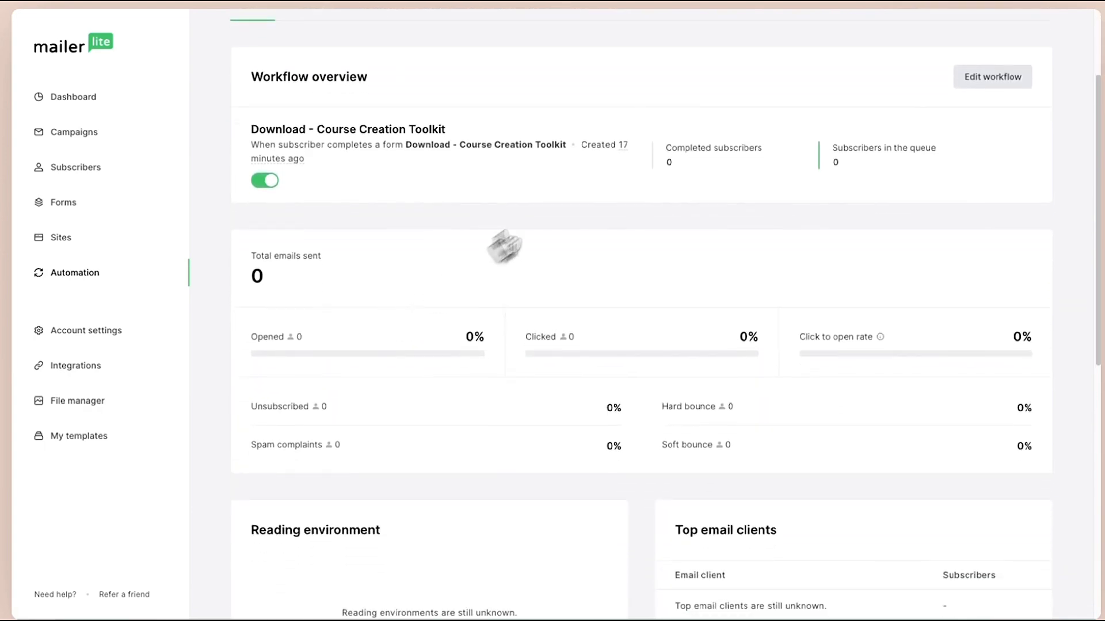
{"action": "scroll", "coordinate": [688, 219], "scroll_direction": "down", "scroll_amount": 2}
{"action": "scroll", "coordinate": [688, 247], "scroll_direction": "down", "scroll_amount": 8}
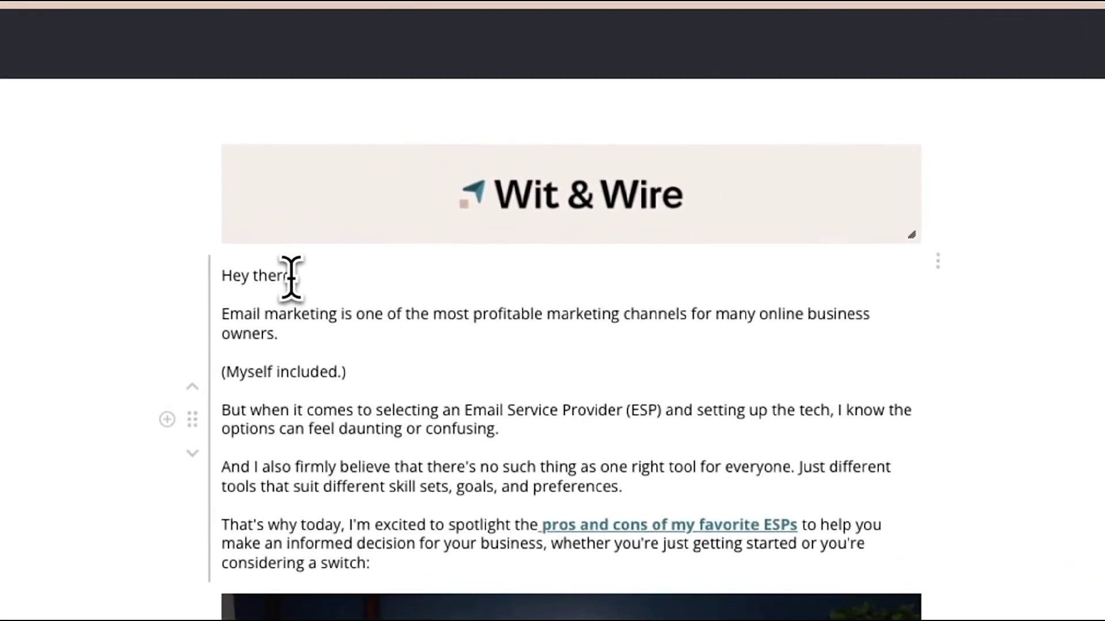
Step: Replace "there" in the email's "Hey there" greeting with the subscriber Name variable
{"action": "left_click_drag", "start_coordinate": [291, 276], "coordinate": [257, 276]}
{"action": "type", "text": "t"}
{"action": "key", "text": "BackSpace"}
{"action": "key", "text": "BackSpace"}
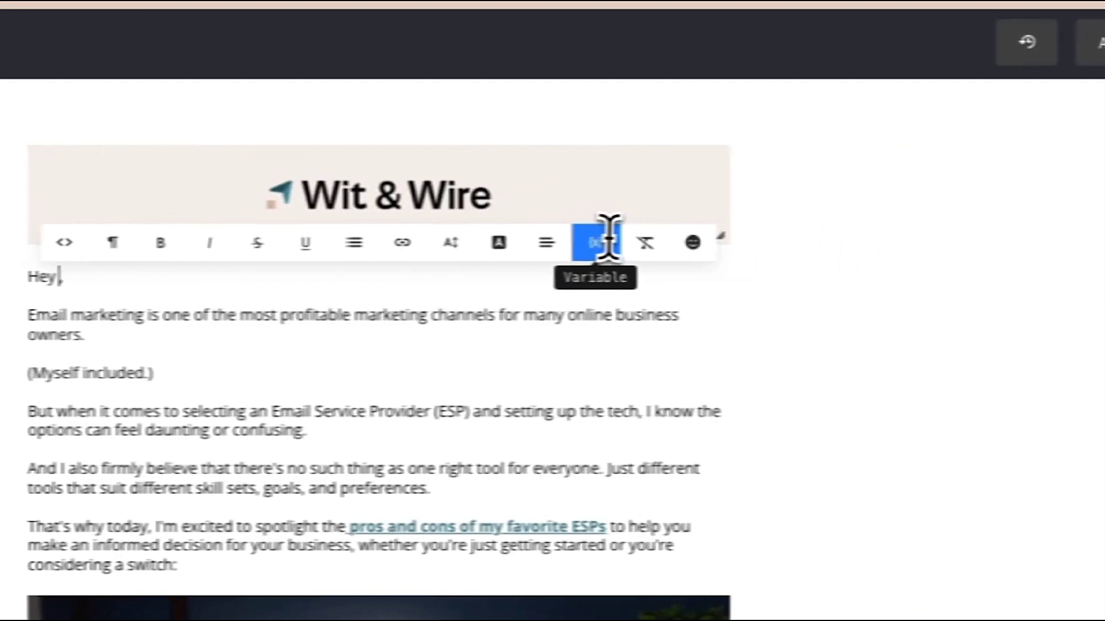
{"action": "left_click", "coordinate": [601, 242]}
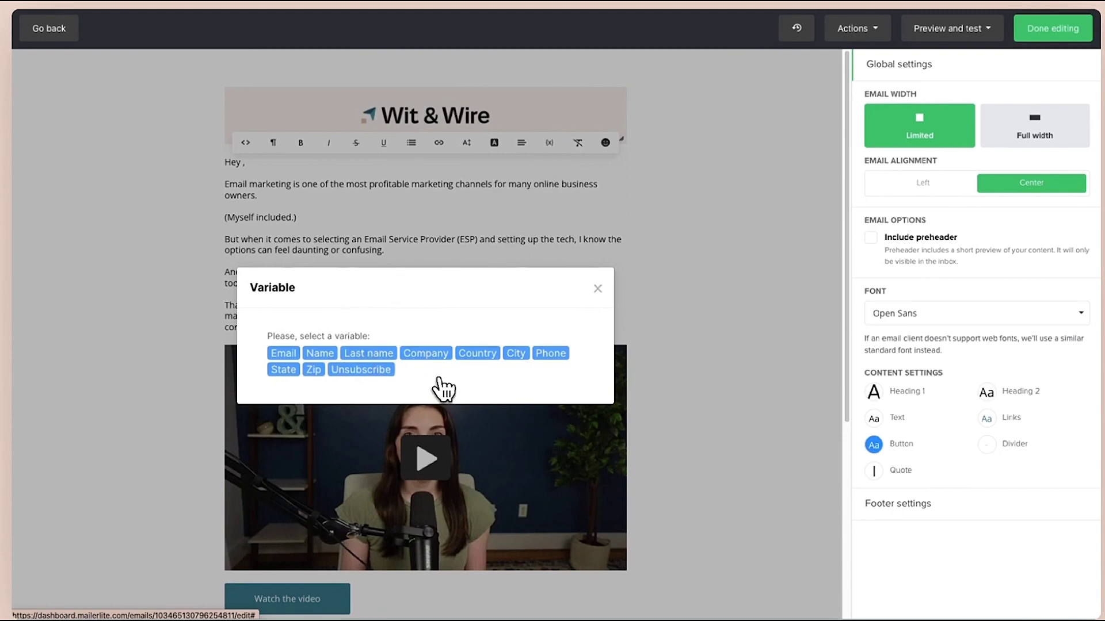
{"action": "left_click", "coordinate": [322, 354]}
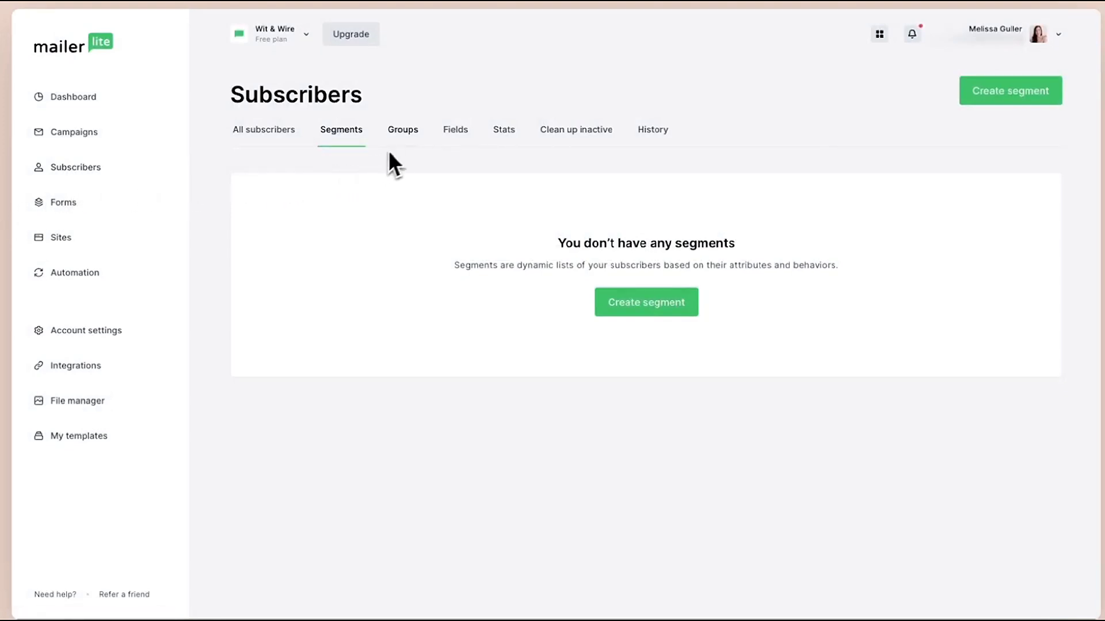
Step: Look through the list of subscriber groups and their statistics
{"action": "left_click", "coordinate": [419, 145]}
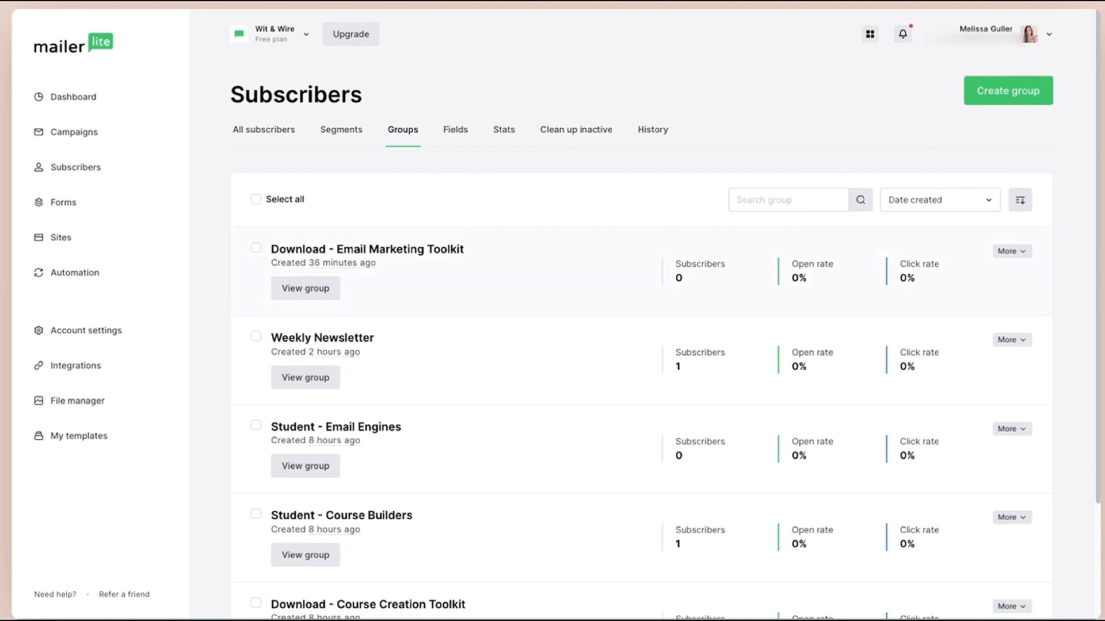
{"action": "scroll", "coordinate": [470, 276], "scroll_direction": "down", "scroll_amount": 1}
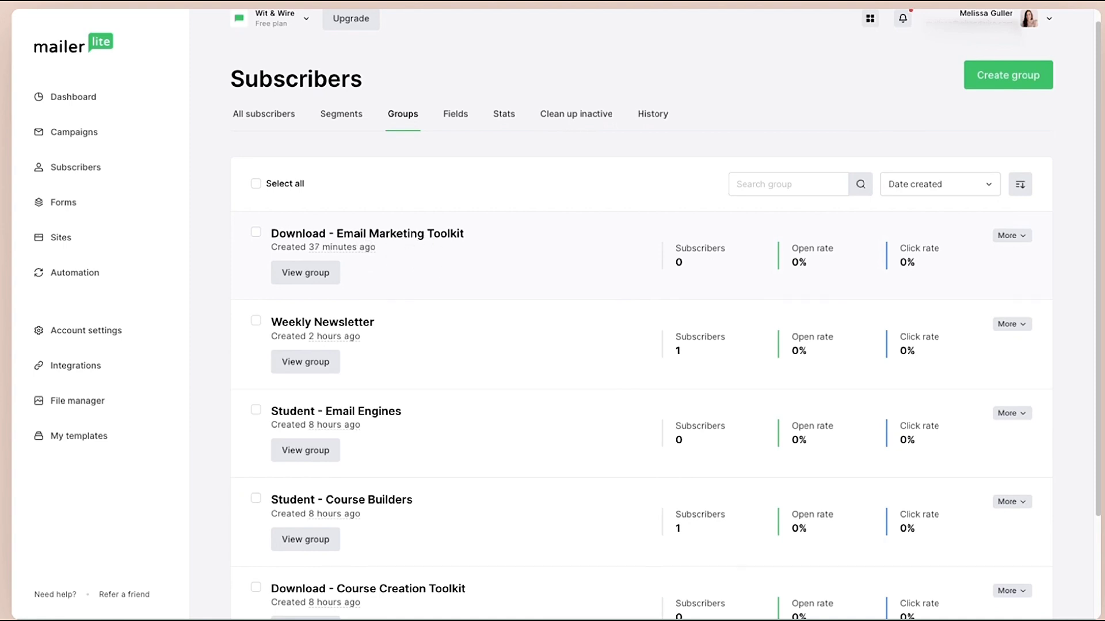
{"action": "scroll", "coordinate": [642, 311], "scroll_direction": "down", "scroll_amount": 3}
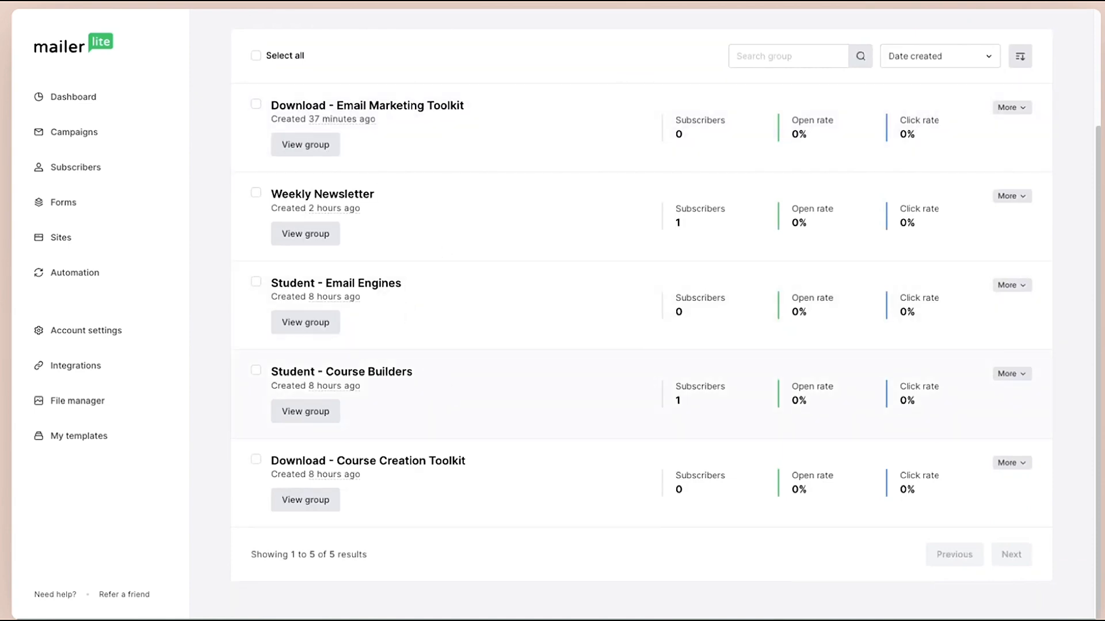
{"action": "scroll", "coordinate": [641, 311], "scroll_direction": "up", "scroll_amount": 3}
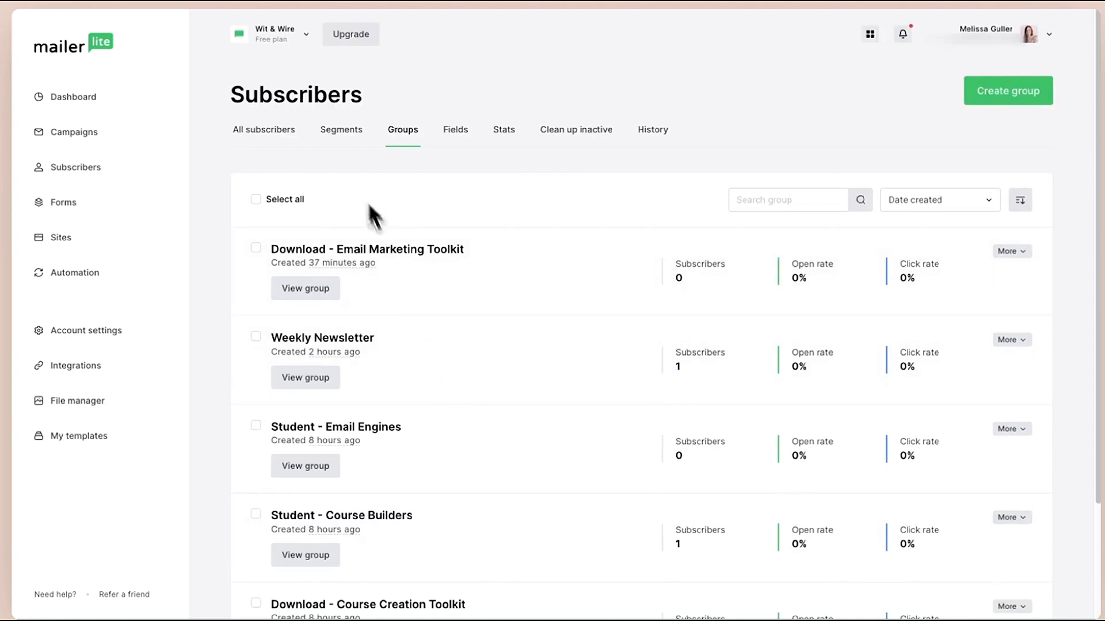
Step: Create a new subscriber segment named "All Students"
{"action": "left_click", "coordinate": [349, 133]}
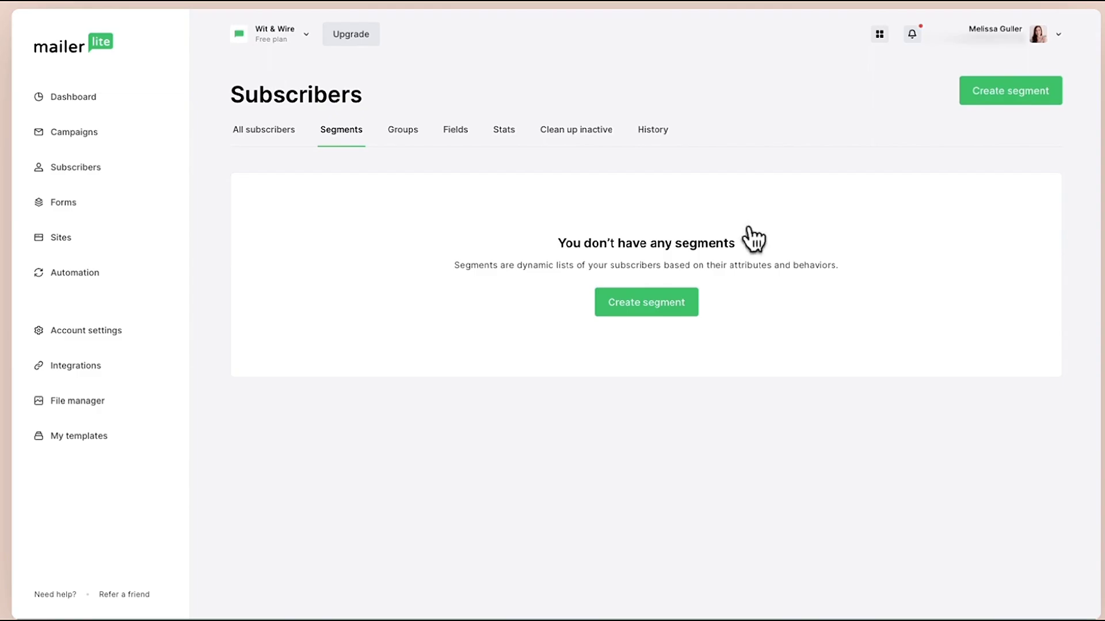
{"action": "left_click", "coordinate": [670, 302]}
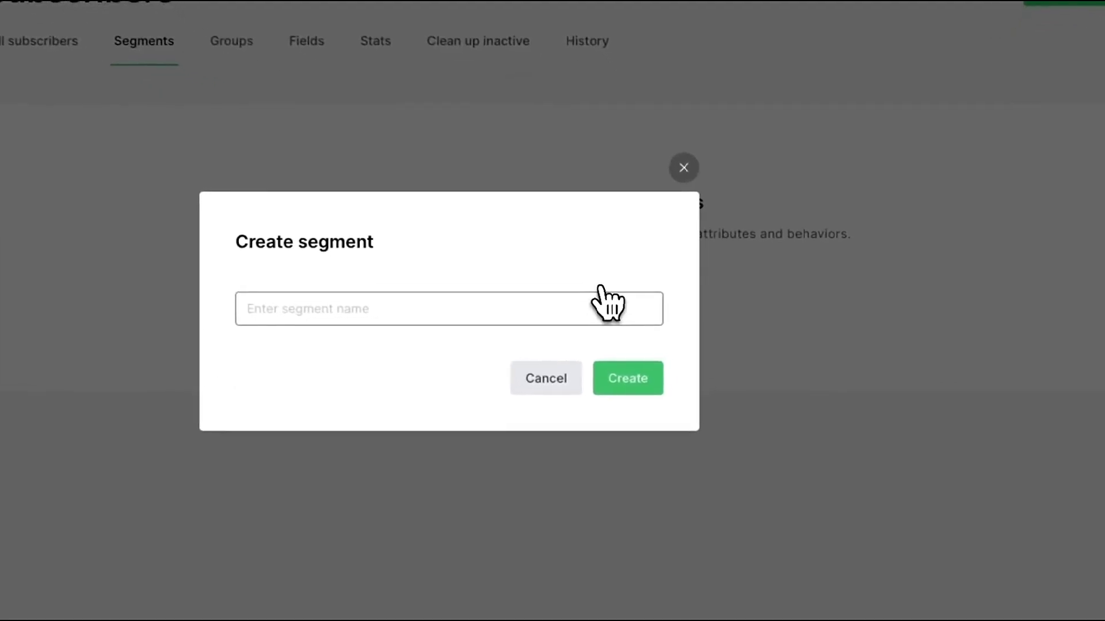
{"action": "type", "text": "All Students"}
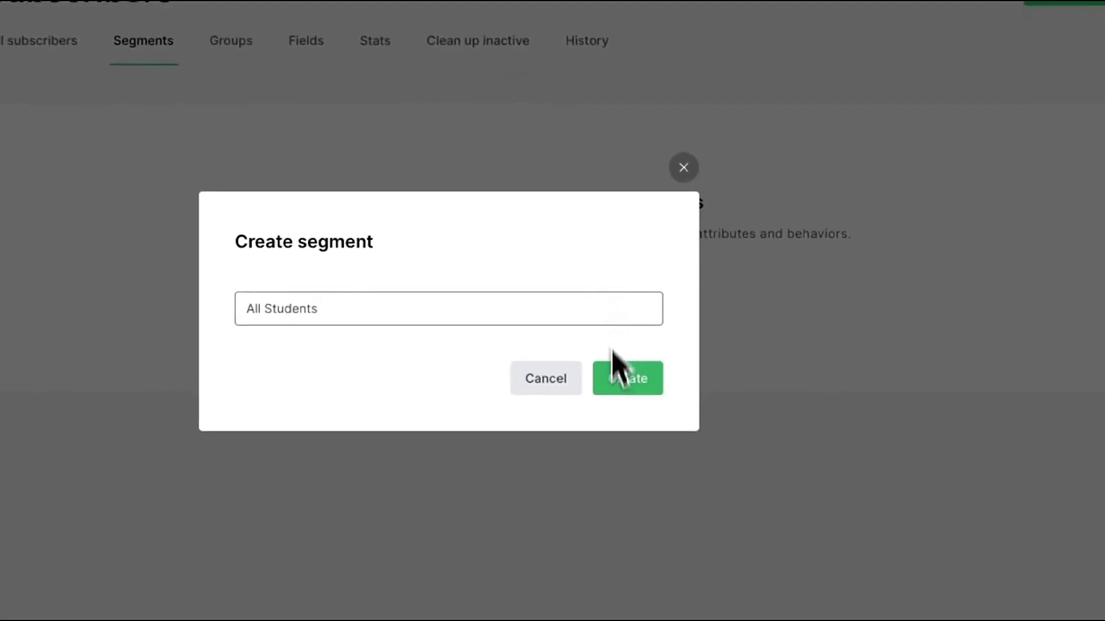
{"action": "left_click", "coordinate": [627, 378]}
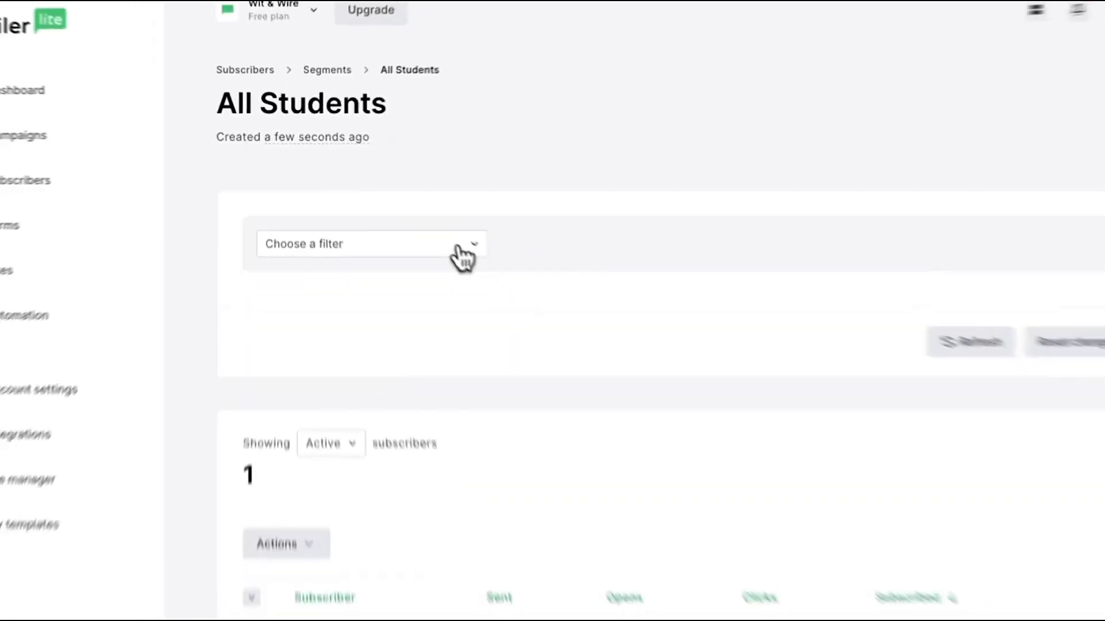
Step: Filter the All Students segment to groups belonging to "Student - Course Builders" and "Student - Email Engines", and save the changes
{"action": "left_click", "coordinate": [523, 288]}
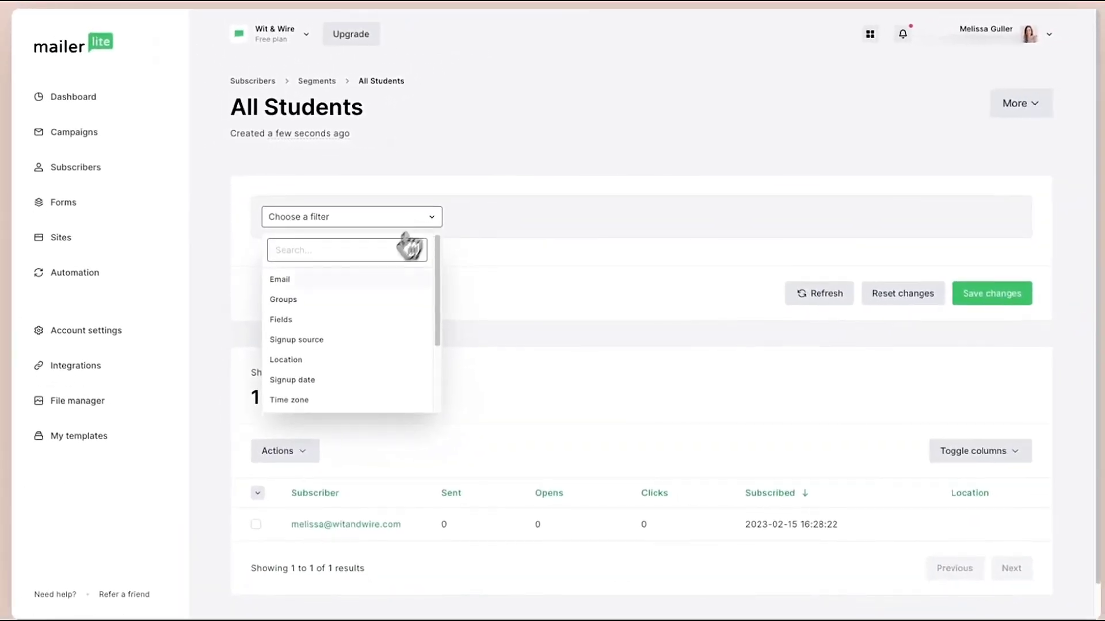
{"action": "left_click", "coordinate": [348, 300]}
{"action": "left_click", "coordinate": [505, 225]}
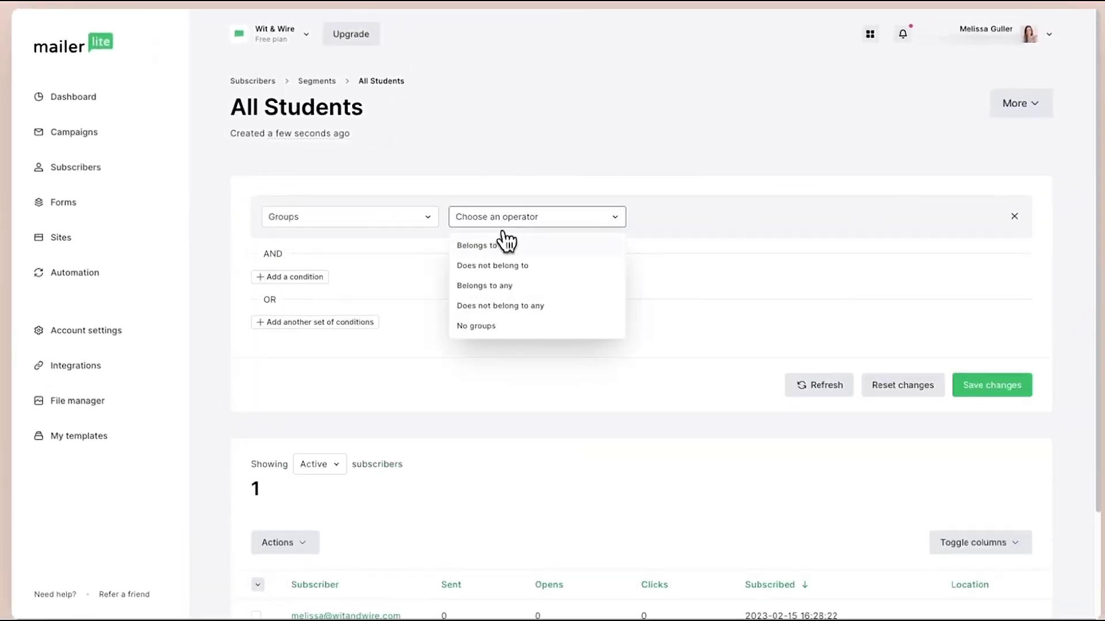
{"action": "left_click", "coordinate": [502, 245]}
{"action": "left_click", "coordinate": [671, 217]}
{"action": "left_click", "coordinate": [650, 280]}
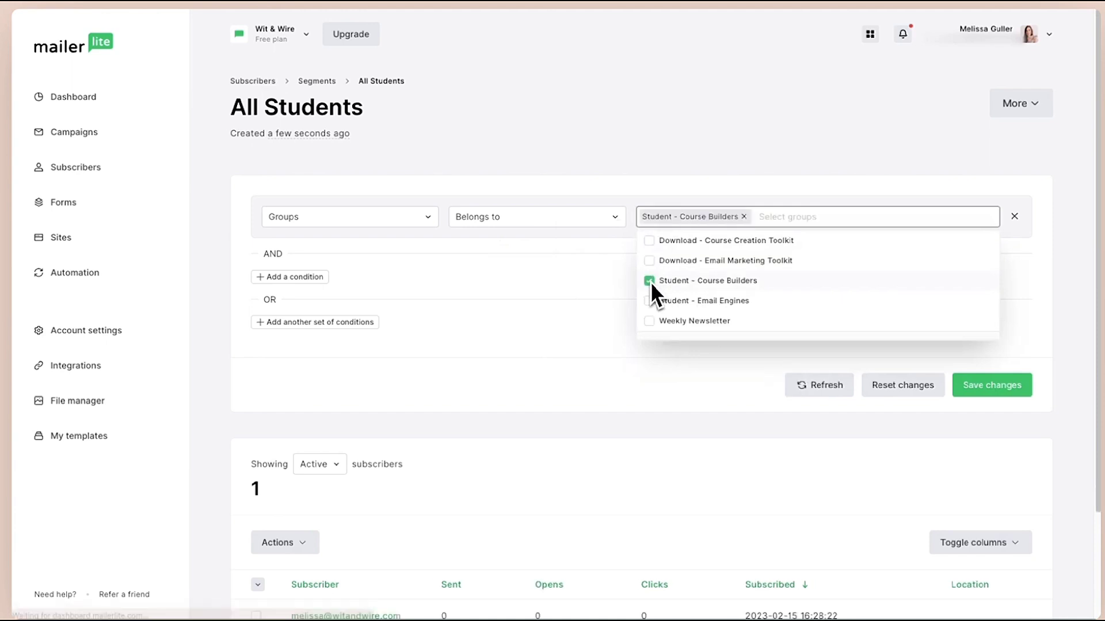
{"action": "left_click", "coordinate": [648, 298]}
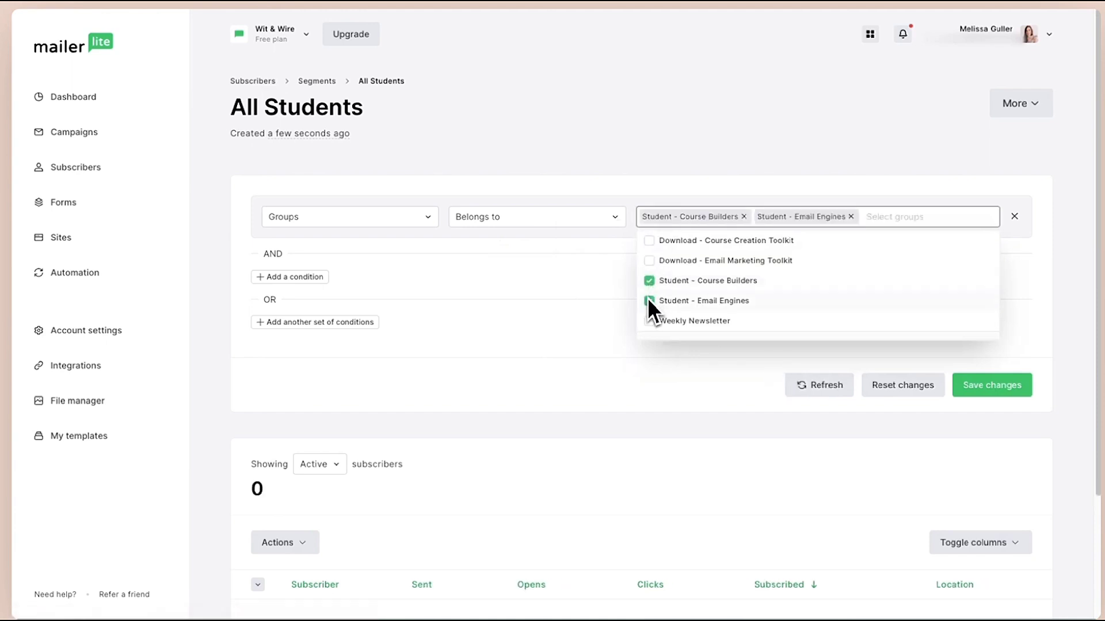
{"action": "left_click", "coordinate": [1004, 386]}
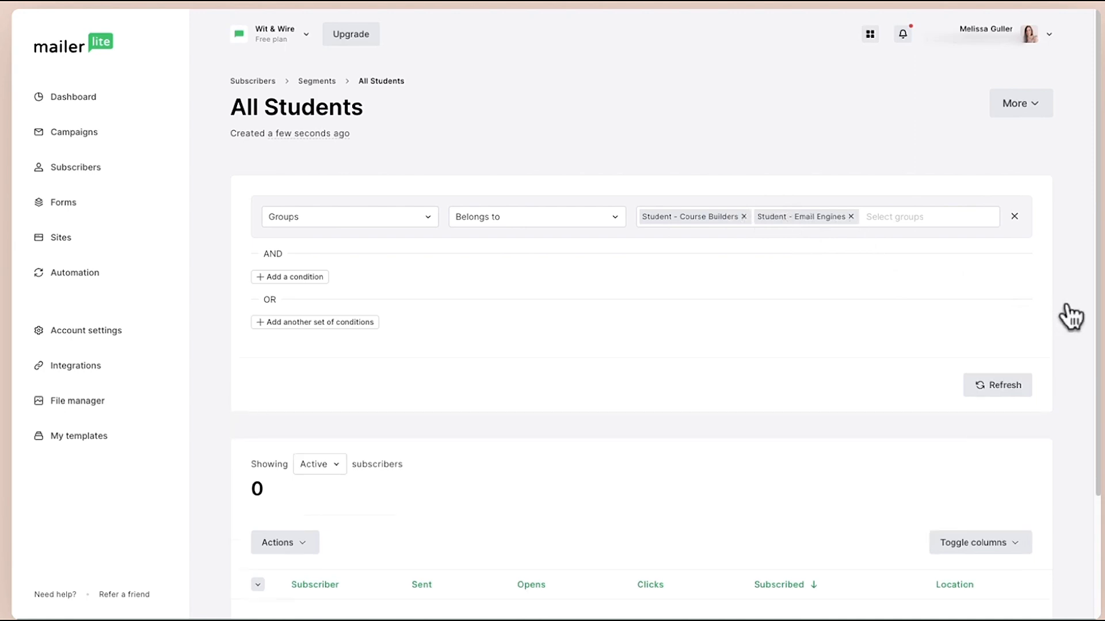
Step: Return to the segments list and compare it with the subscriber groups list
{"action": "left_click", "coordinate": [318, 82]}
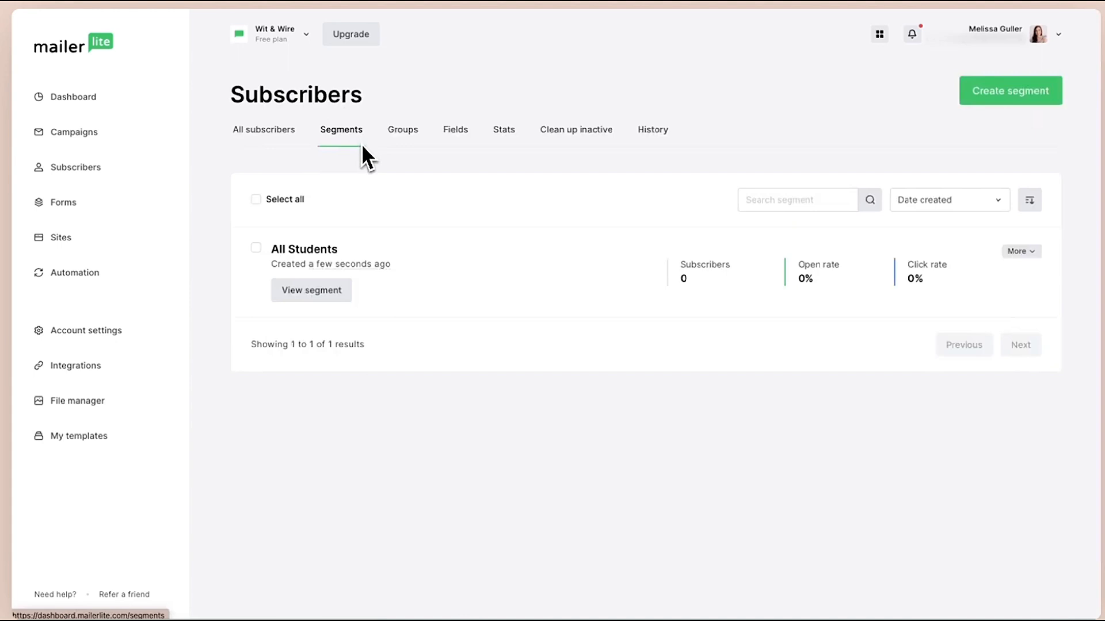
{"action": "left_click", "coordinate": [398, 144]}
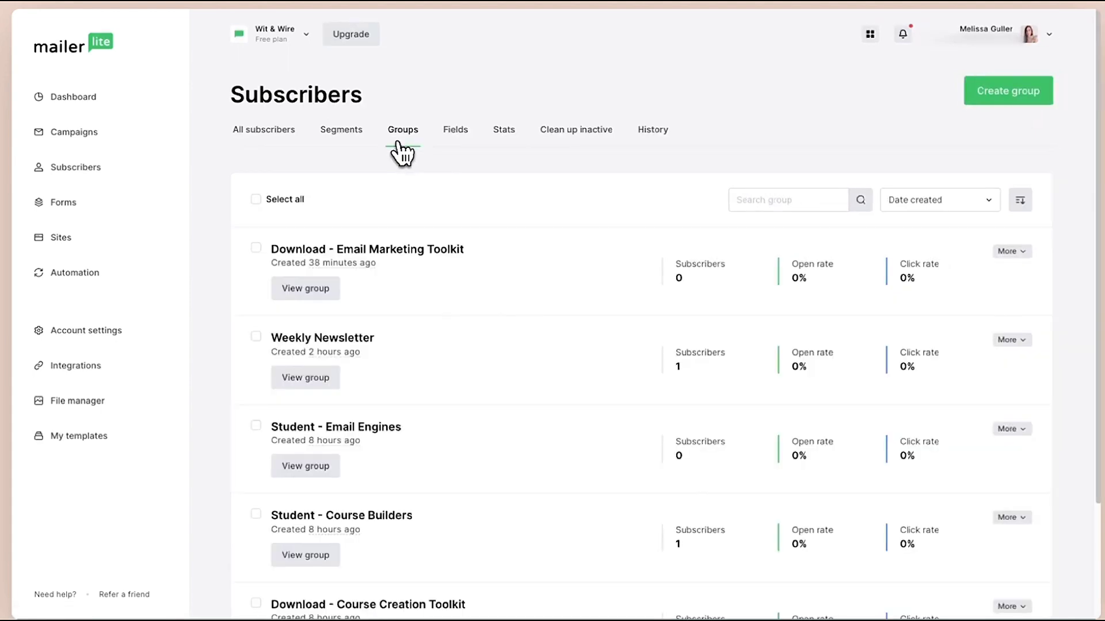
{"action": "left_click", "coordinate": [333, 135]}
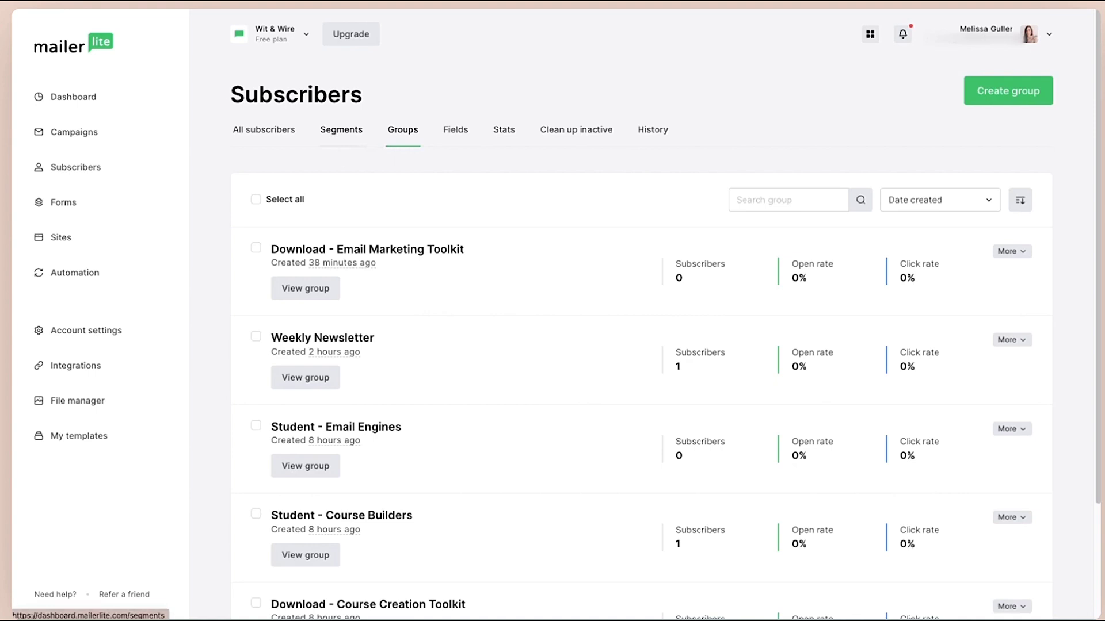